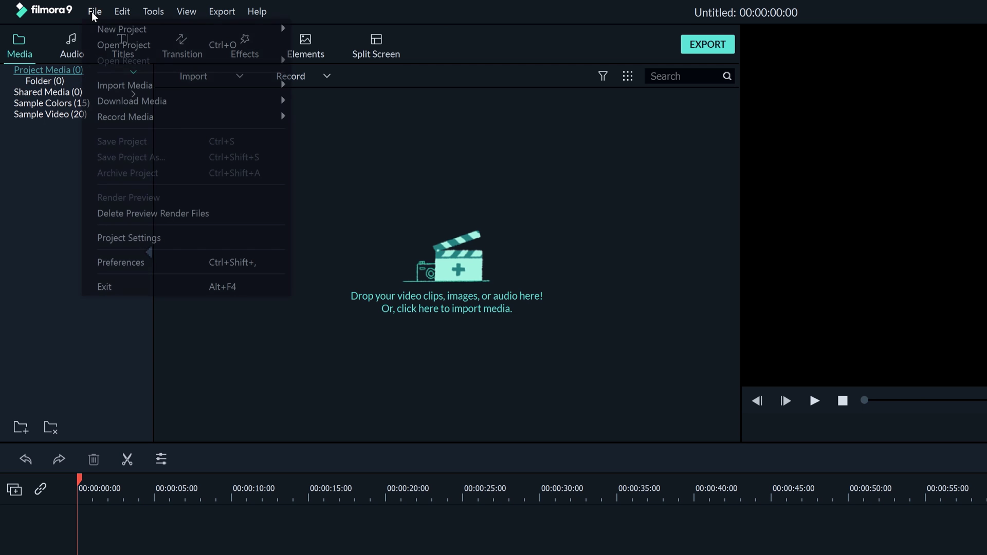
Step: Move the second skateboard clip against the first, add the Warp Zoom 5 transition at their cut, and play the edit
{"action": "mouse_move", "coordinate": [280, 30]}
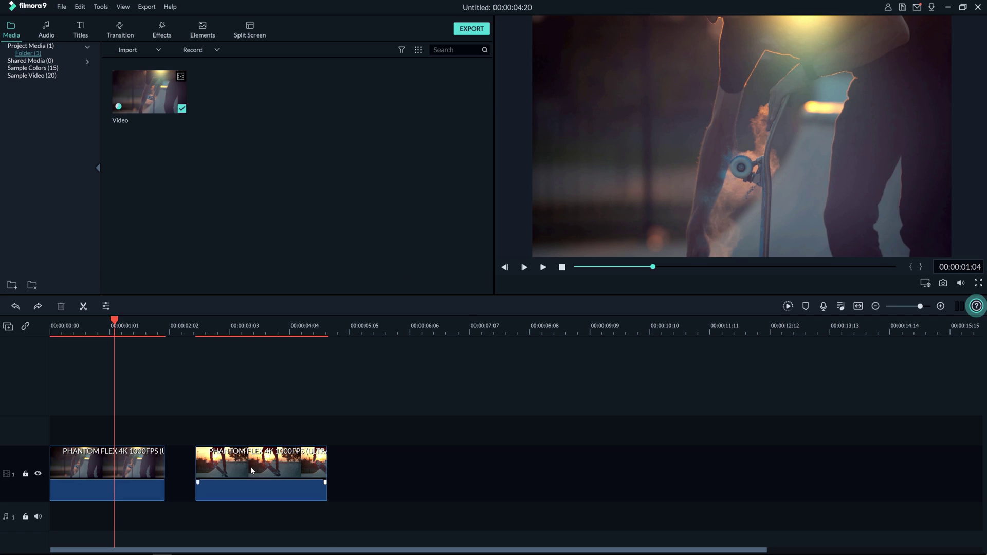
{"action": "left_click_drag", "start_coordinate": [252, 470], "coordinate": [220, 472]}
{"action": "left_click", "coordinate": [124, 35]}
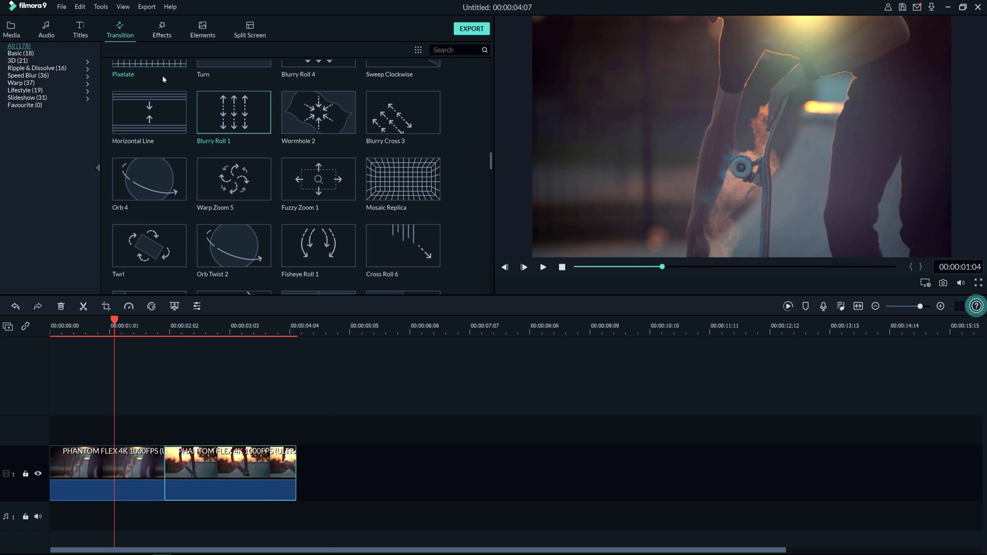
{"action": "left_click_drag", "start_coordinate": [234, 179], "coordinate": [163, 459]}
{"action": "left_click", "coordinate": [543, 267]}
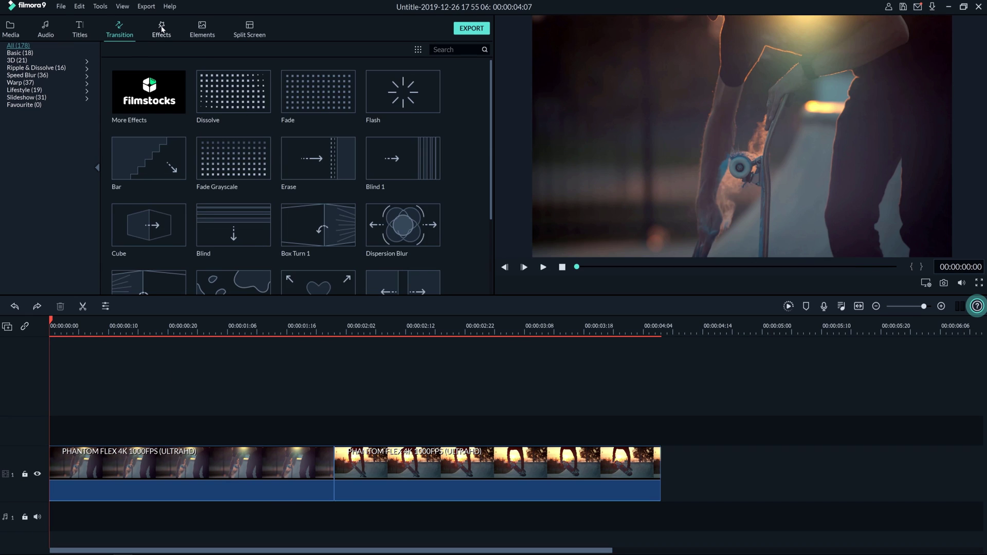
Step: Place the Earlybird Instagram-like filter on the track above both clips from the start of the timeline and play the result
{"action": "left_click", "coordinate": [162, 29]}
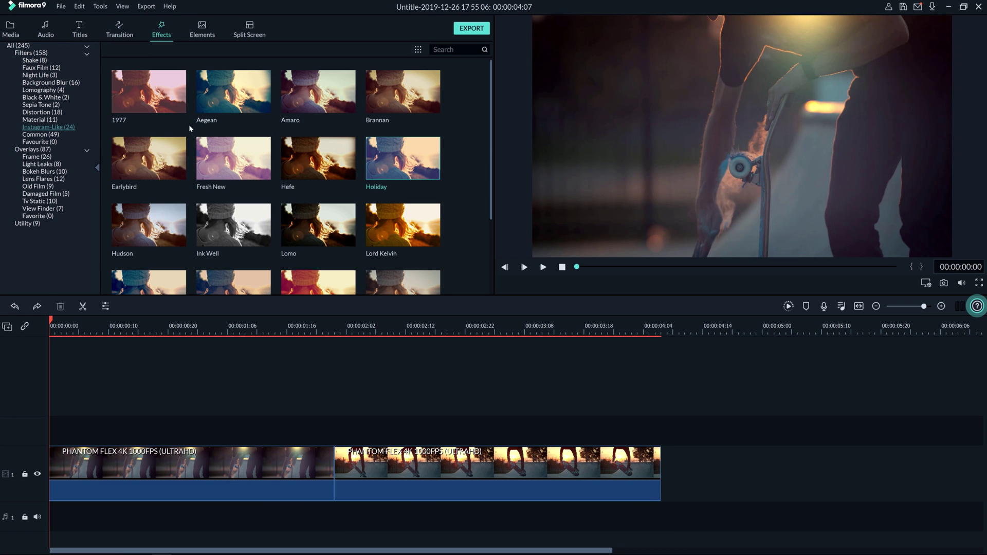
{"action": "left_click_drag", "start_coordinate": [152, 158], "coordinate": [54, 429]}
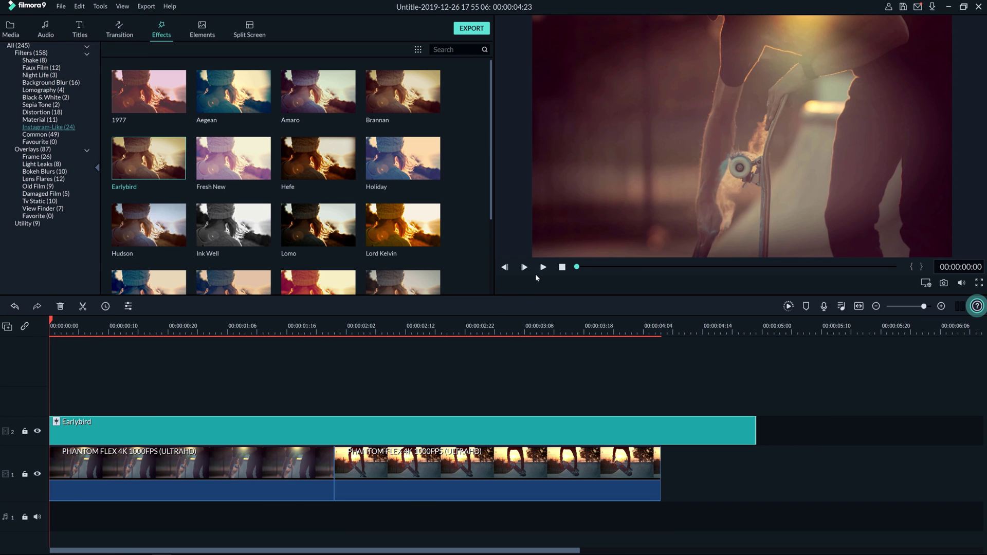
{"action": "left_click", "coordinate": [543, 267]}
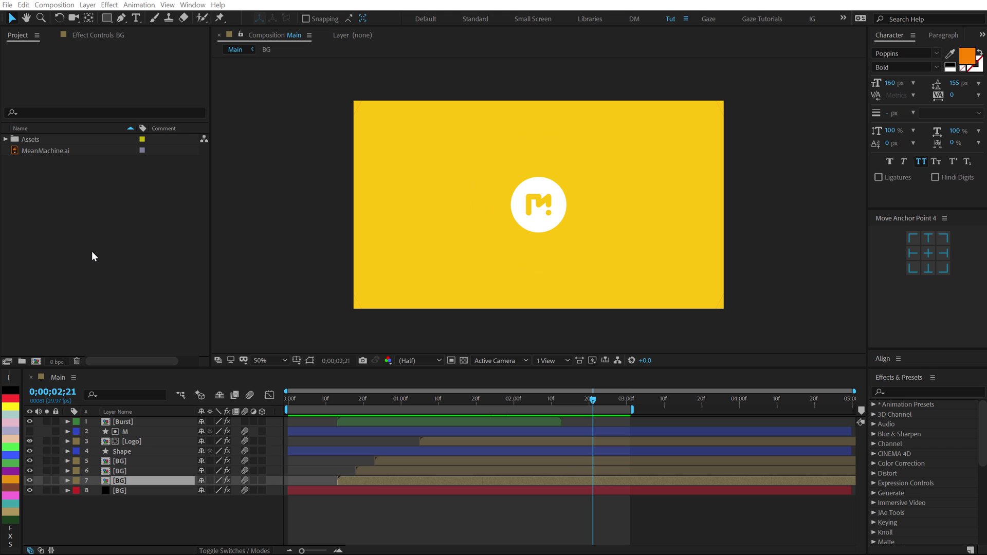
Step: Switch to After Effects and create a composition named Main at 30 frames per second with a 10-second duration
{"action": "left_click", "coordinate": [37, 362]}
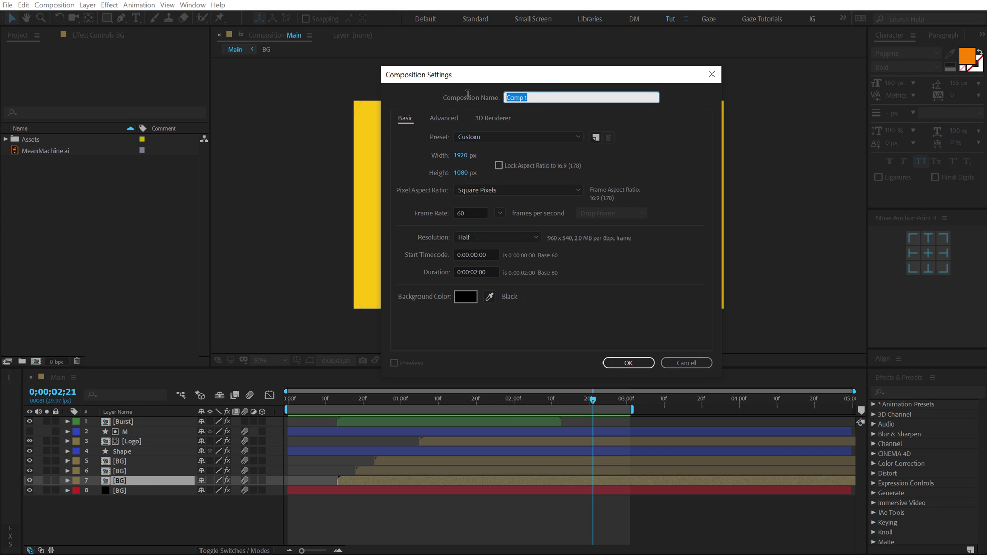
{"action": "type", "text": "Main"}
{"action": "left_click", "coordinate": [501, 213]}
{"action": "left_click", "coordinate": [510, 314]}
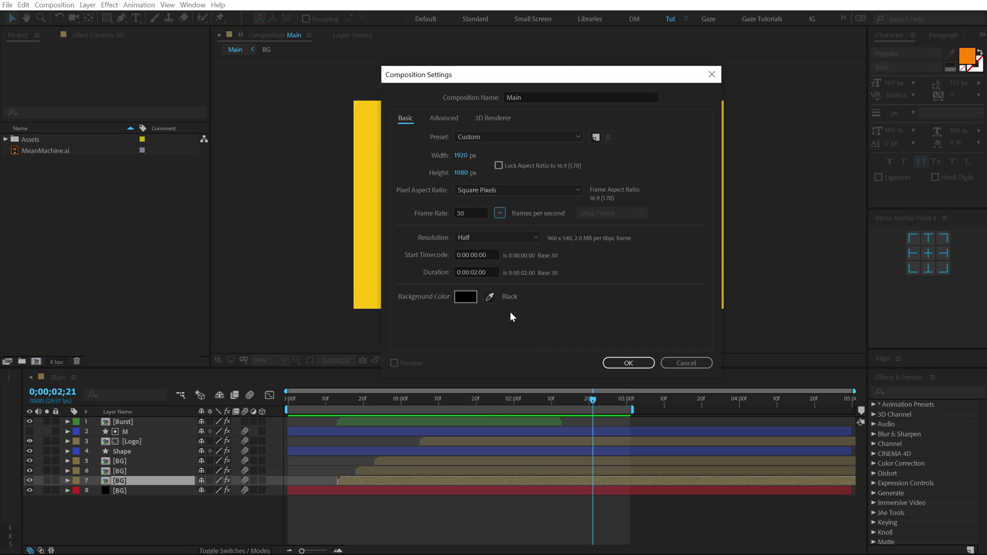
{"action": "left_click", "coordinate": [481, 271]}
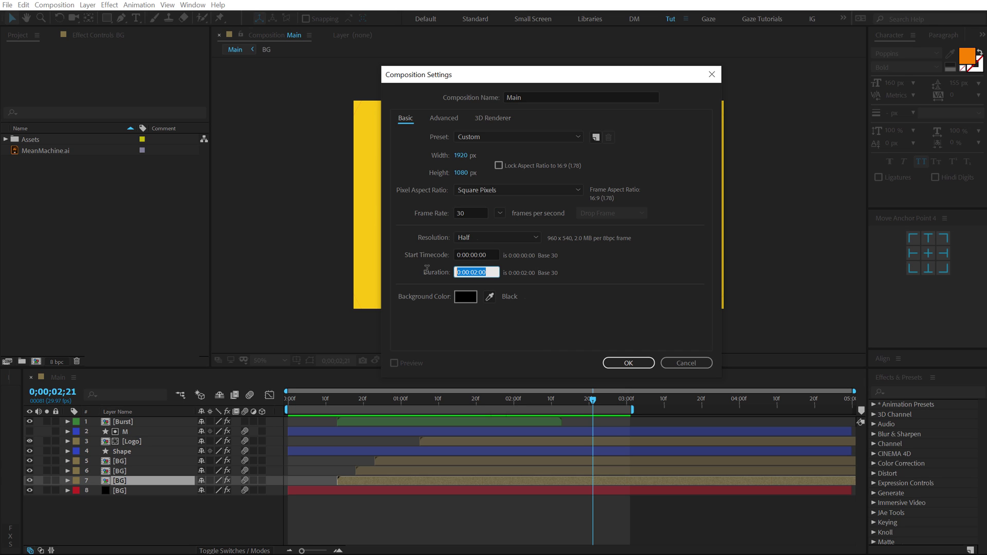
{"action": "type", "text": "1000"}
{"action": "left_click", "coordinate": [568, 345]}
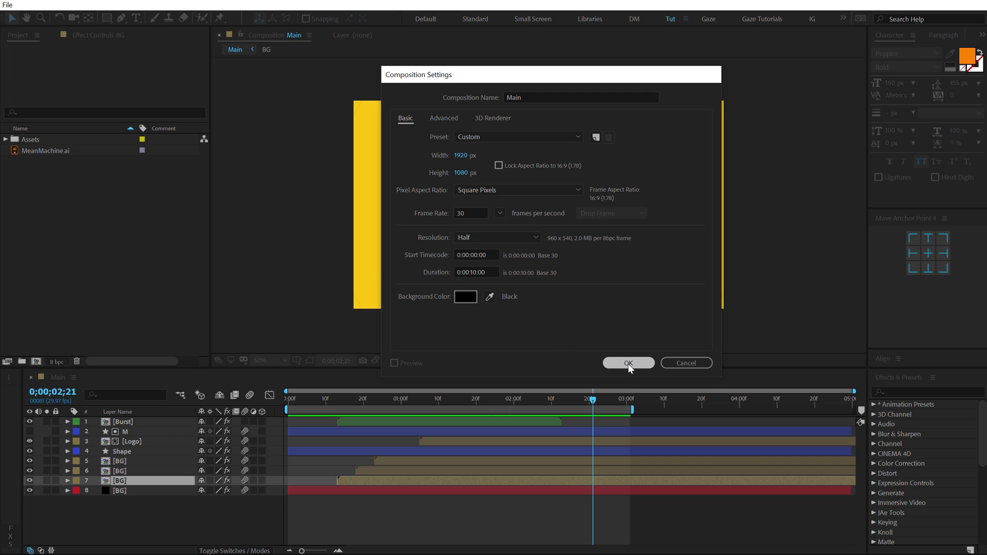
{"action": "left_click", "coordinate": [629, 364]}
{"action": "left_click", "coordinate": [25, 320]}
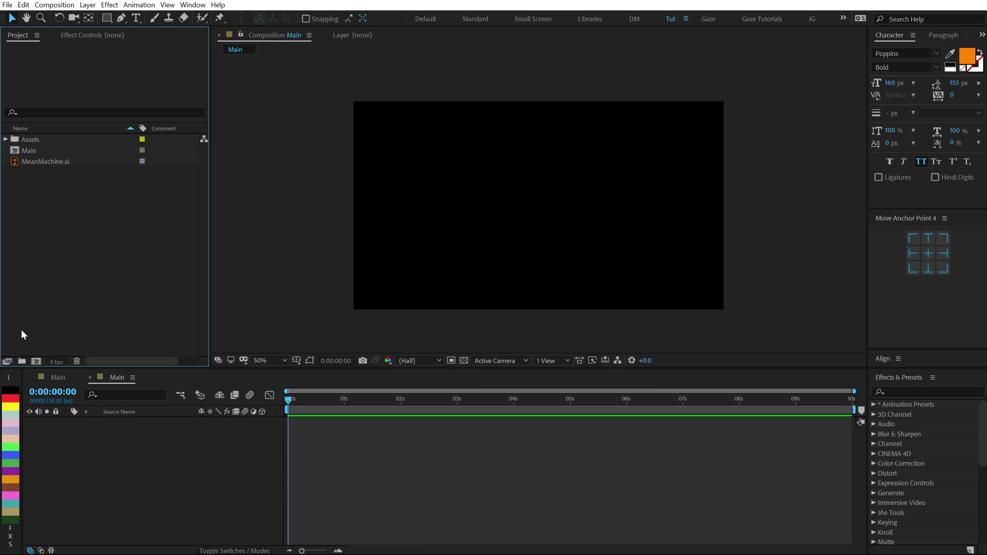
Step: Create a second composition named BG with the same size, frame rate and duration settings
{"action": "left_click", "coordinate": [36, 362]}
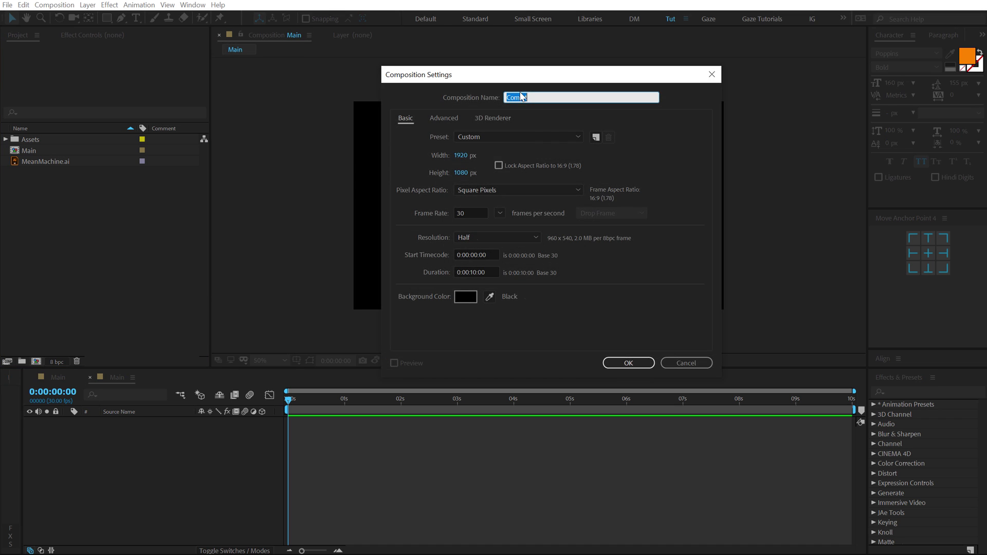
{"action": "left_click_drag", "start_coordinate": [497, 77], "coordinate": [451, 105]}
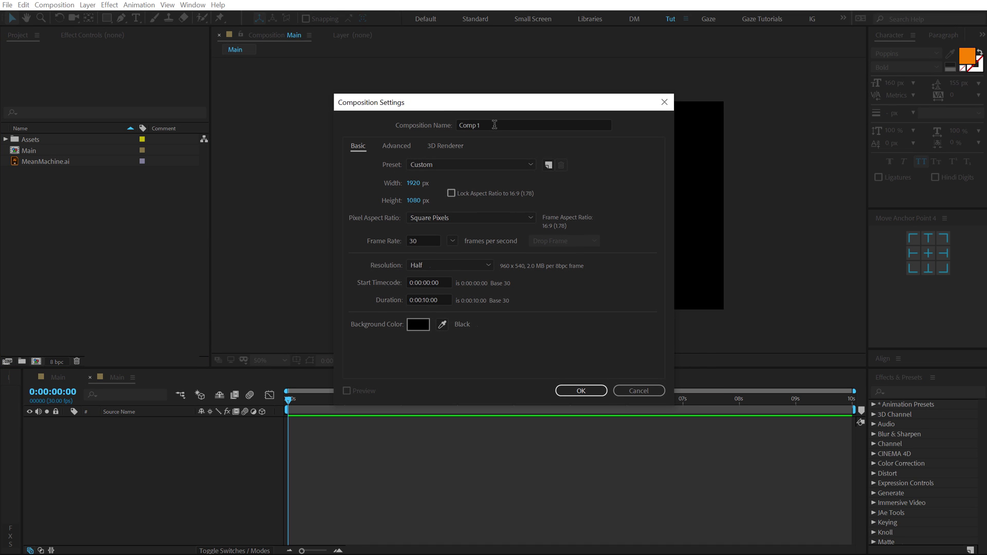
{"action": "left_click", "coordinate": [488, 125]}
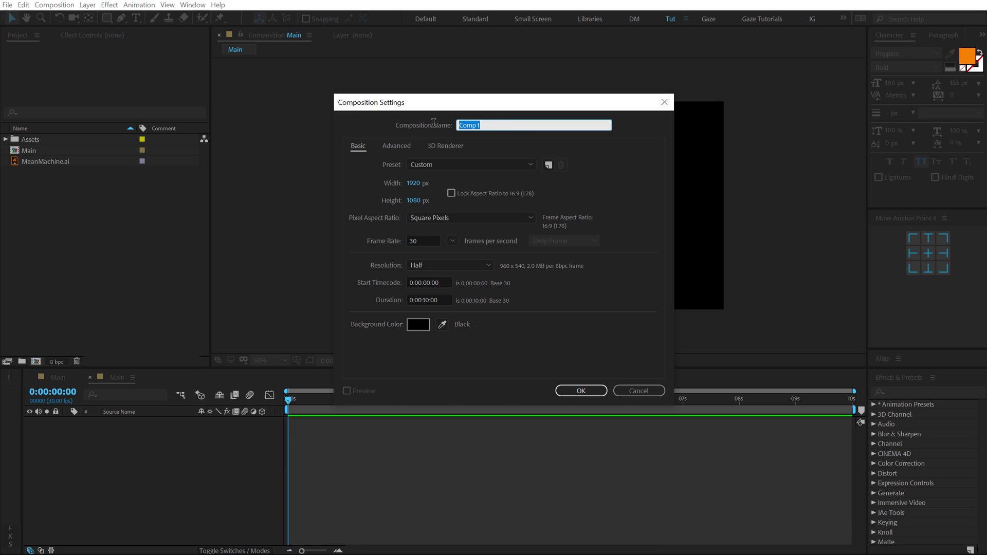
{"action": "type", "text": "BG"}
{"action": "left_click", "coordinate": [570, 390]}
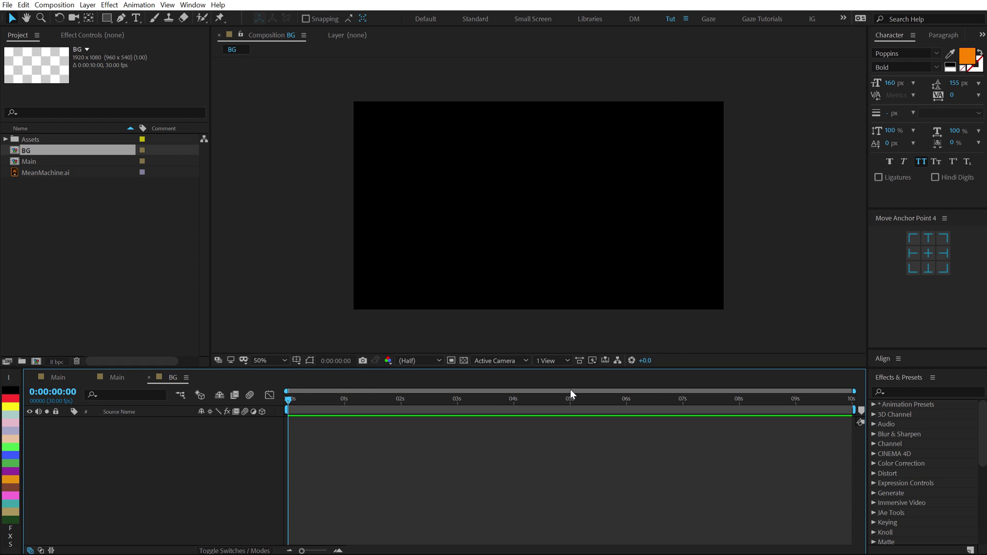
Step: Create an ellipse shape layer filling the whole BG composition with the Ellipse Tool
{"action": "left_click", "coordinate": [107, 18]}
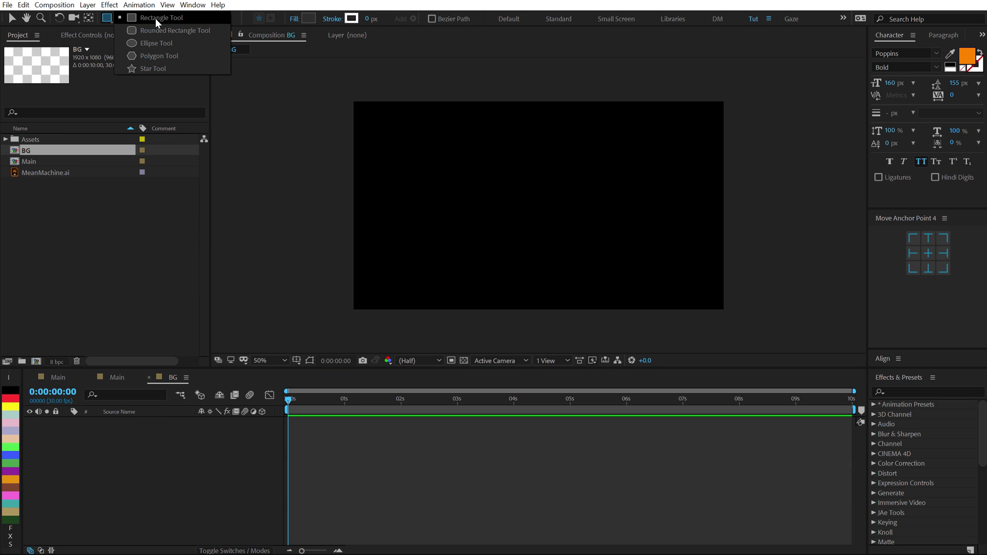
{"action": "left_click", "coordinate": [153, 43]}
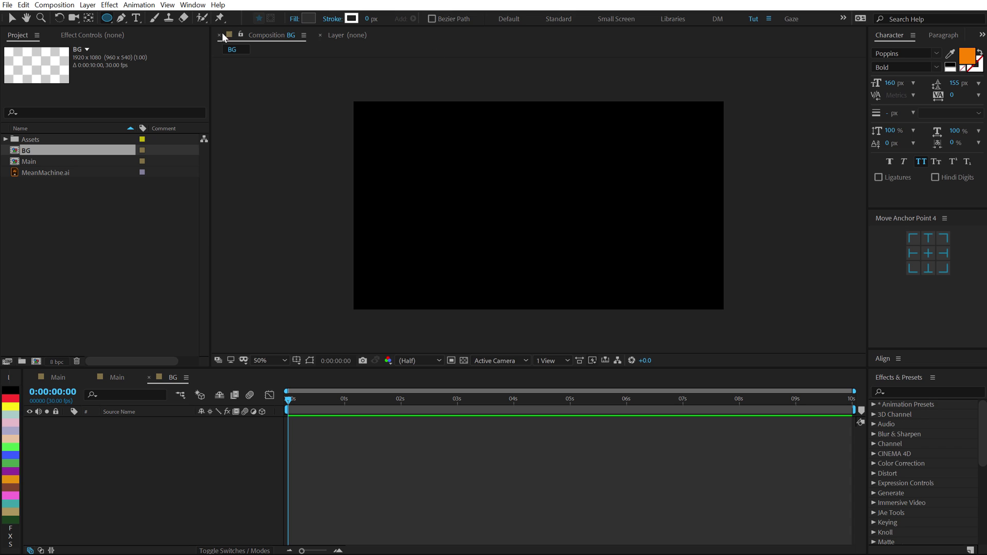
{"action": "double_click", "coordinate": [106, 19]}
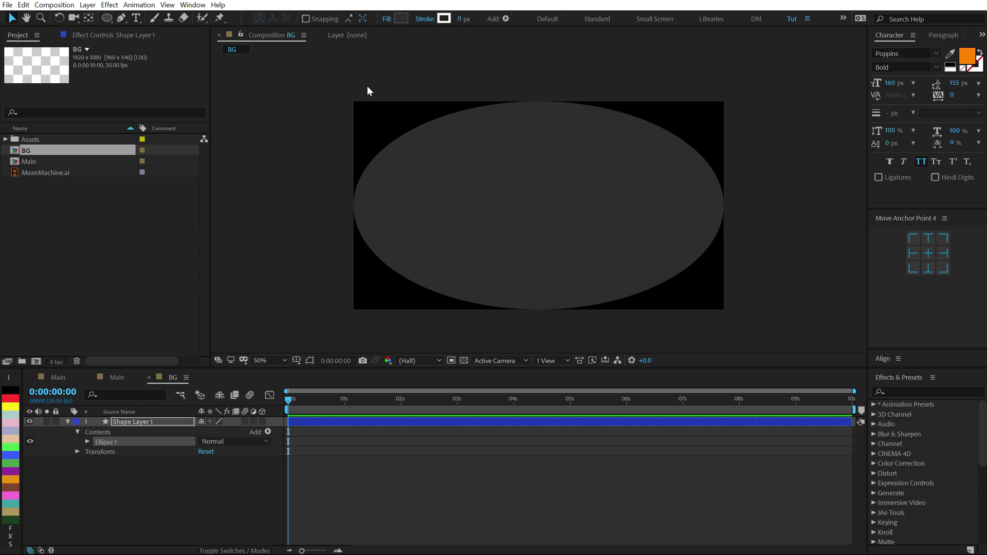
Step: Set the ellipse's fill to None and its white stroke width to 120 px
{"action": "left_click", "coordinate": [389, 19]}
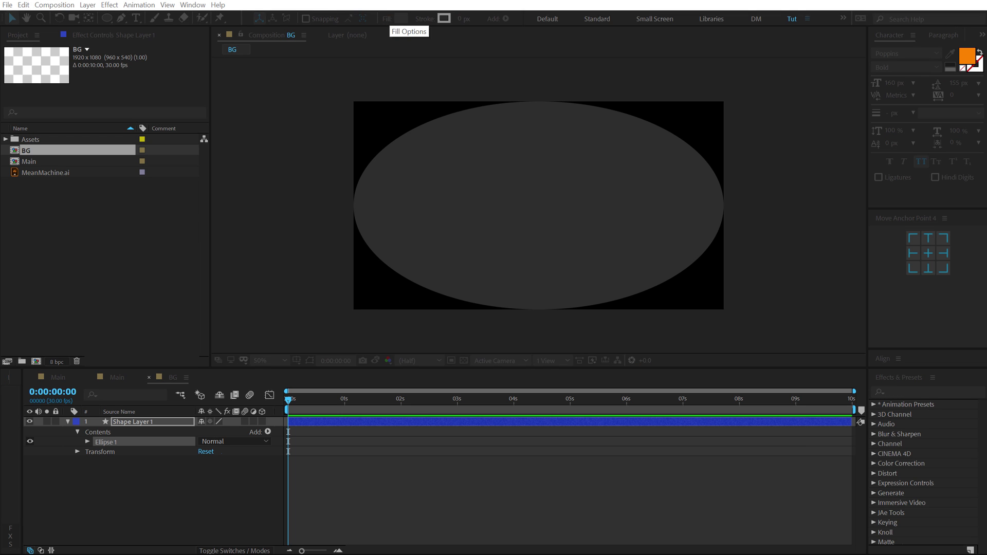
{"action": "left_click", "coordinate": [366, 122]}
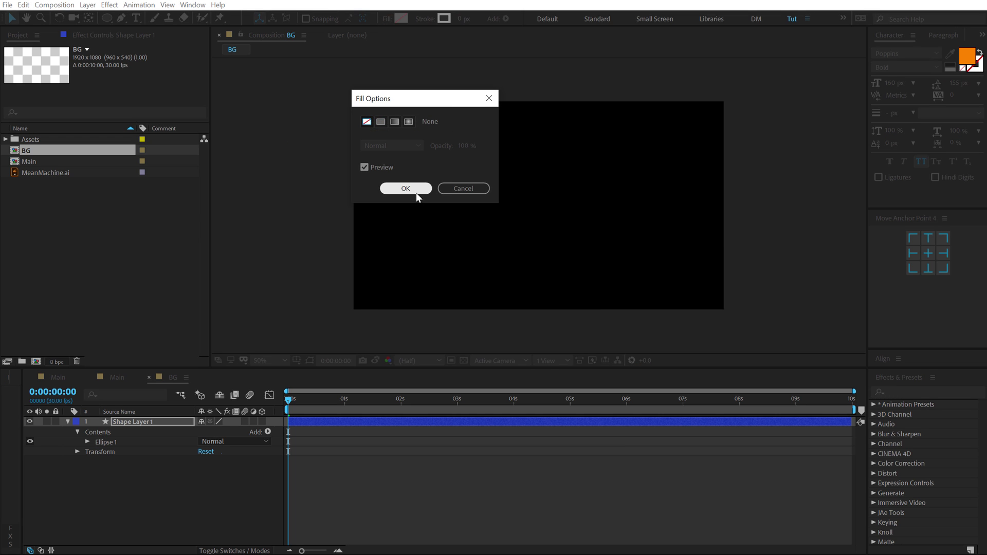
{"action": "left_click", "coordinate": [415, 190]}
{"action": "mouse_move", "coordinate": [460, 19]}
{"action": "left_mouse_down"}
{"action": "mouse_move", "coordinate": [471, 19]}
{"action": "mouse_move", "coordinate": [465, 41]}
{"action": "left_mouse_up"}
{"action": "left_click", "coordinate": [466, 20]}
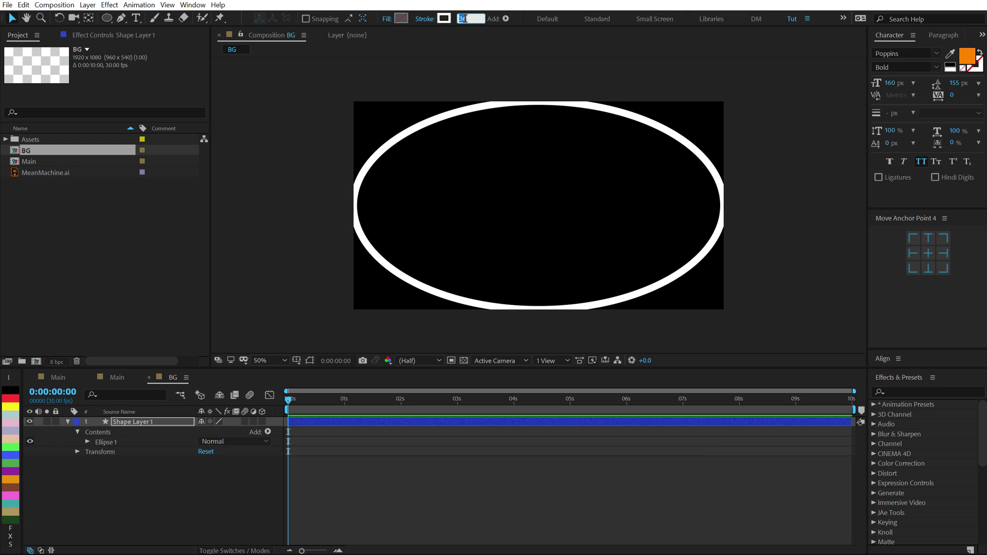
{"action": "type", "text": "120"}
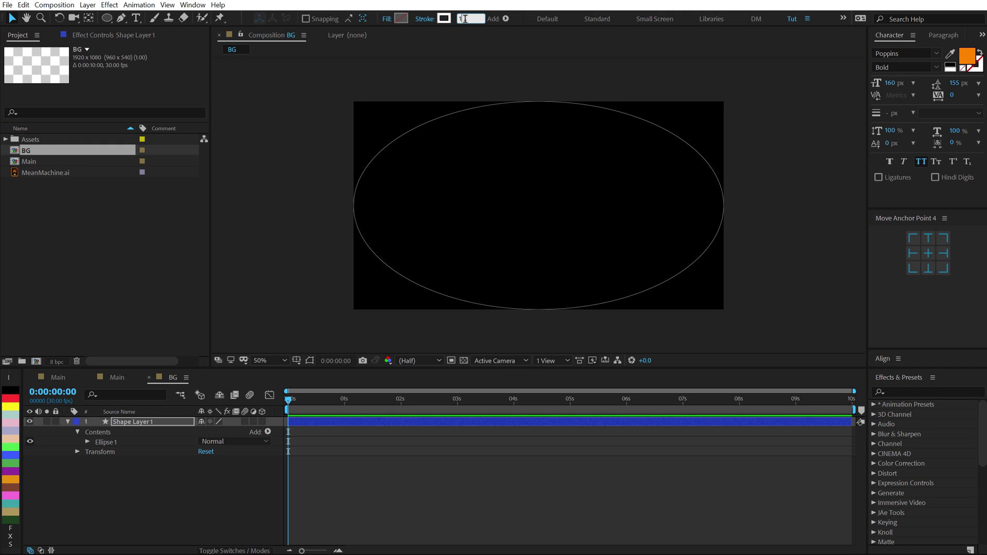
{"action": "left_click", "coordinate": [104, 471]}
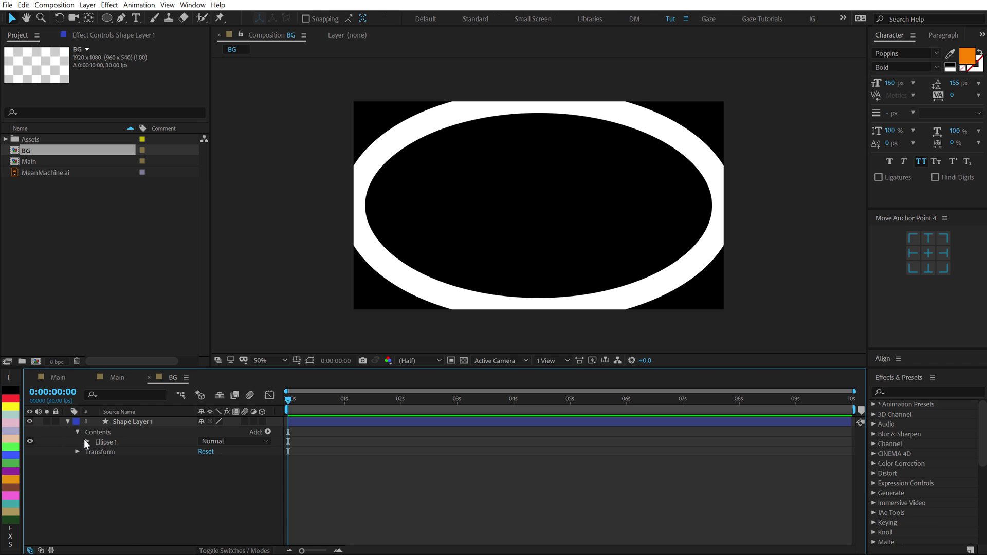
Step: Give the ellipse path equal width and height to form a circle, and shrink its size to about 142
{"action": "left_click", "coordinate": [87, 442]}
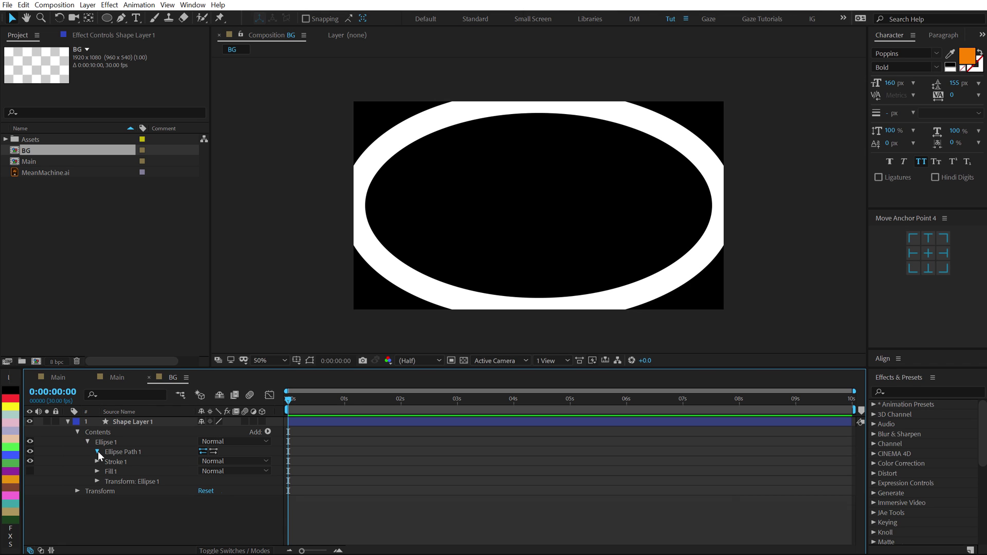
{"action": "left_click", "coordinate": [98, 451]}
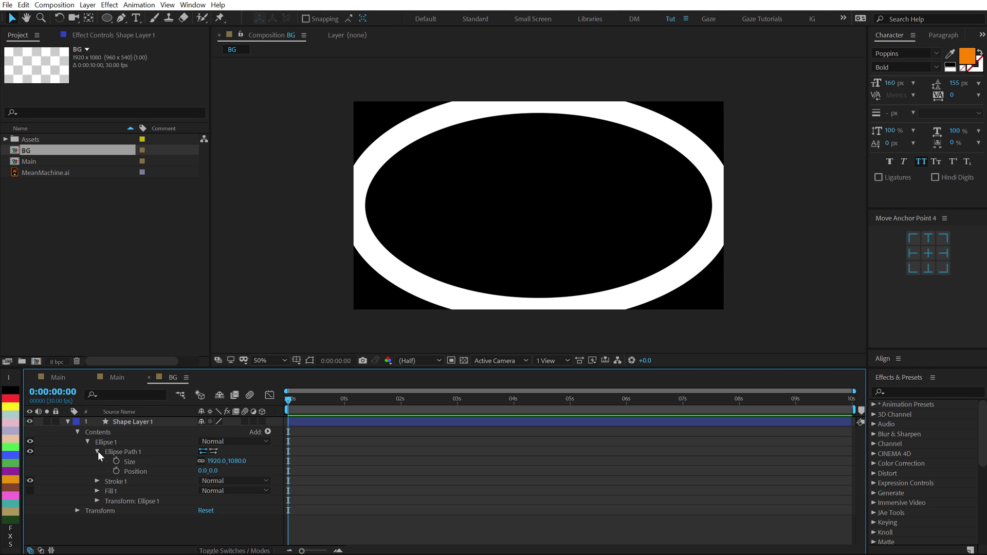
{"action": "left_click", "coordinate": [200, 461], "text": "alt"}
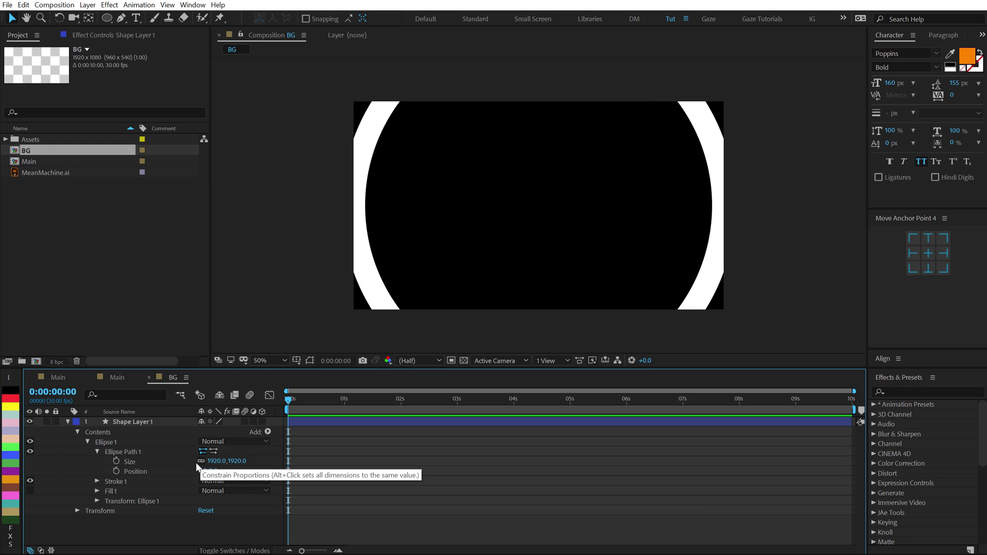
{"action": "mouse_move", "coordinate": [243, 467]}
{"action": "left_mouse_down"}
{"action": "mouse_move", "coordinate": [257, 467]}
{"action": "mouse_move", "coordinate": [234, 468]}
{"action": "left_mouse_up"}
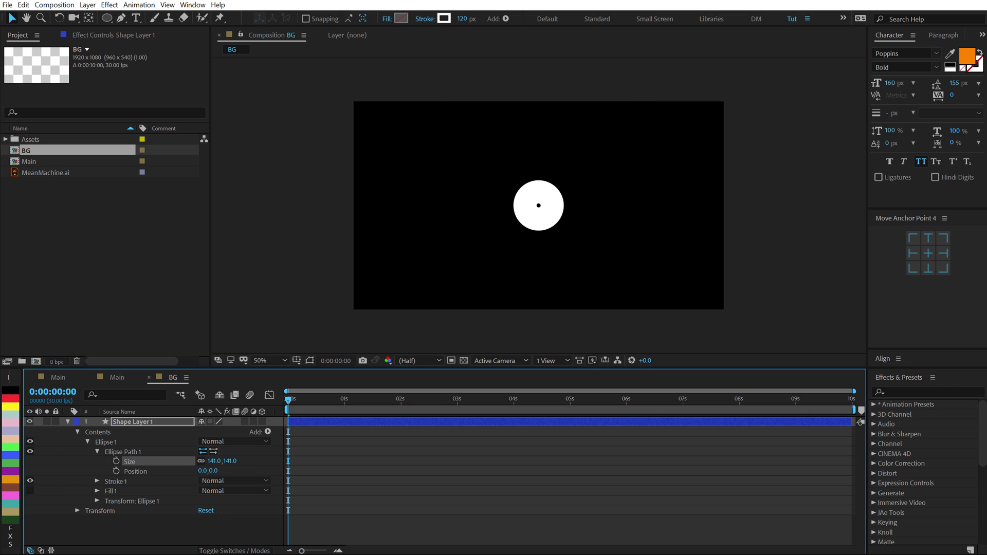
Step: Set the preview resolution to Full, fit the composition in the viewer, and reduce the ellipse path's size to 118
{"action": "left_click", "coordinate": [407, 360]}
{"action": "left_click", "coordinate": [413, 381]}
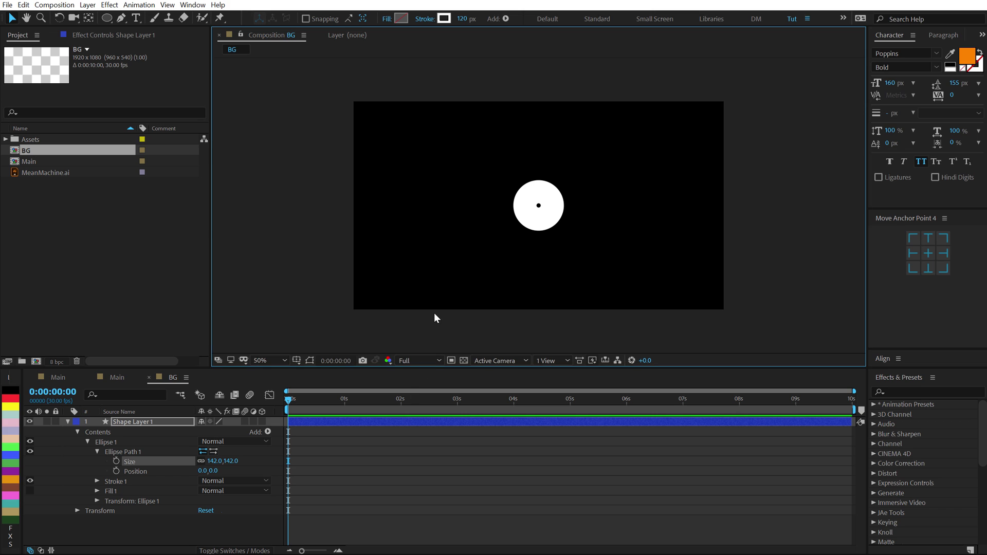
{"action": "key", "text": "shift+slash"}
{"action": "left_click_drag", "start_coordinate": [229, 462], "coordinate": [221, 467]}
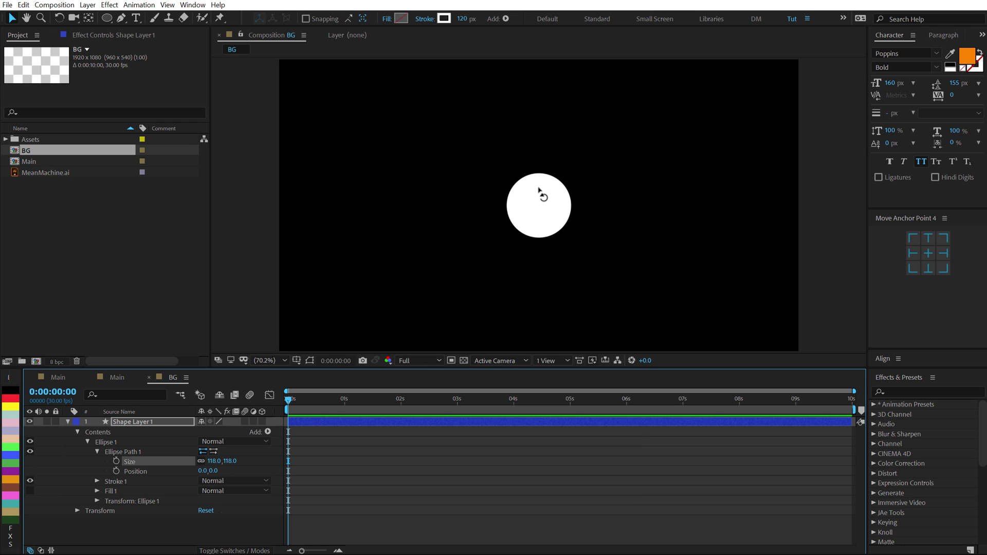
{"action": "left_click", "coordinate": [12, 21]}
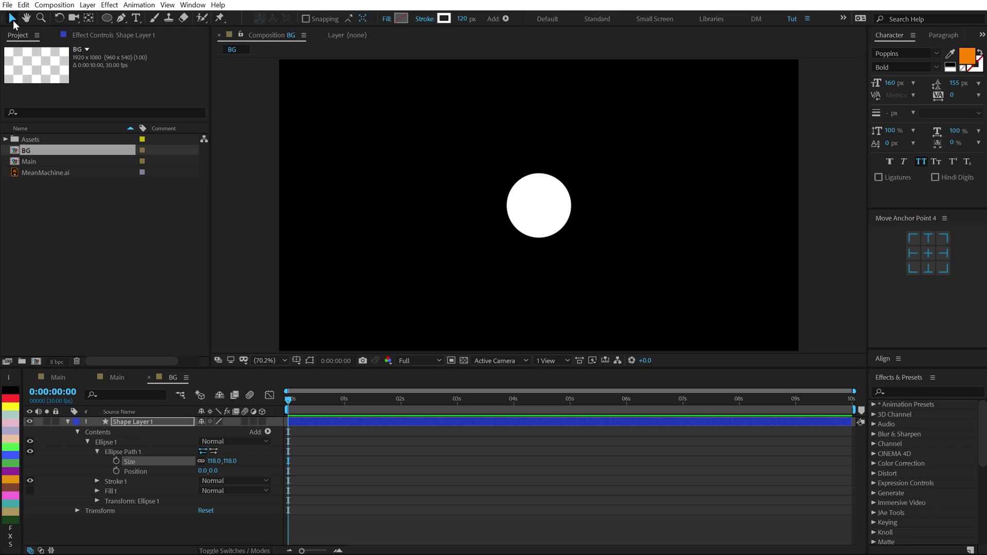
Step: Add Trim Paths to the ellipse and keyframe its Start at 100% on frame 0 and 0% on frame 20
{"action": "left_click_drag", "start_coordinate": [344, 405], "coordinate": [326, 409]}
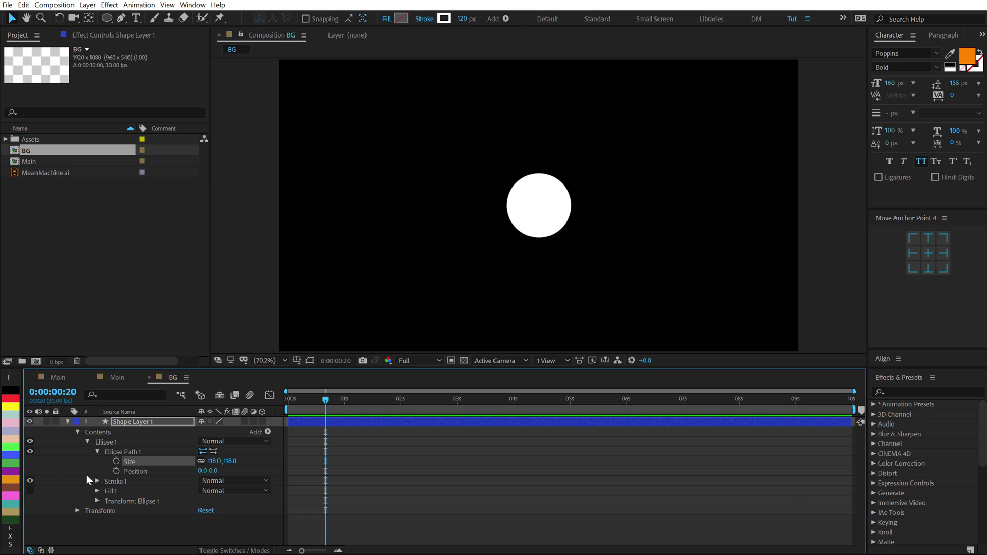
{"action": "left_click", "coordinate": [98, 452]}
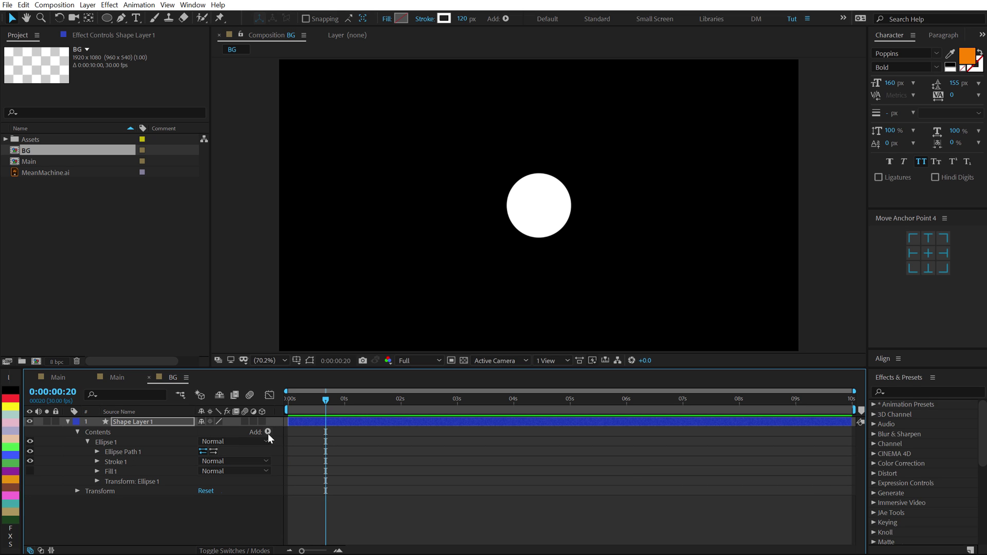
{"action": "left_click", "coordinate": [268, 432]}
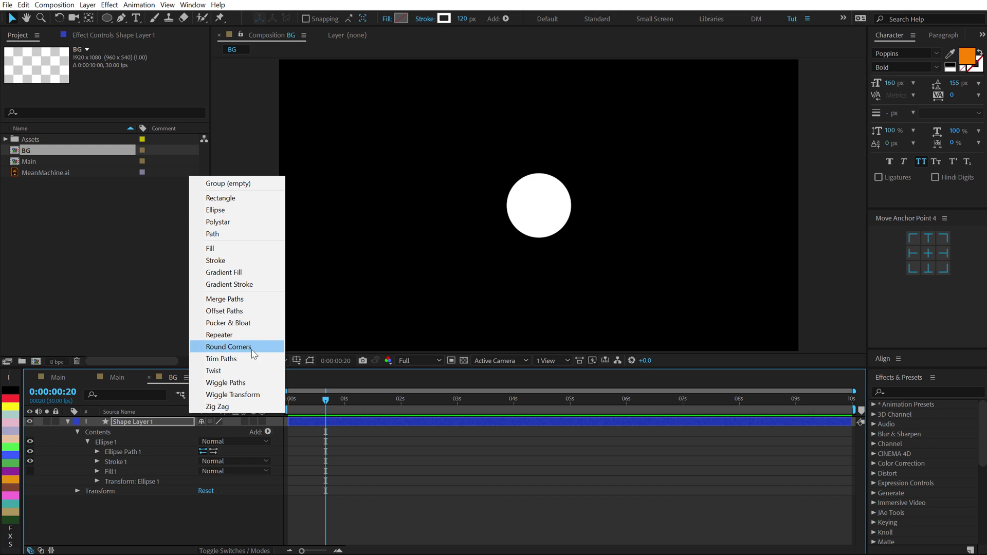
{"action": "left_click", "coordinate": [239, 361]}
{"action": "left_click", "coordinate": [97, 462]}
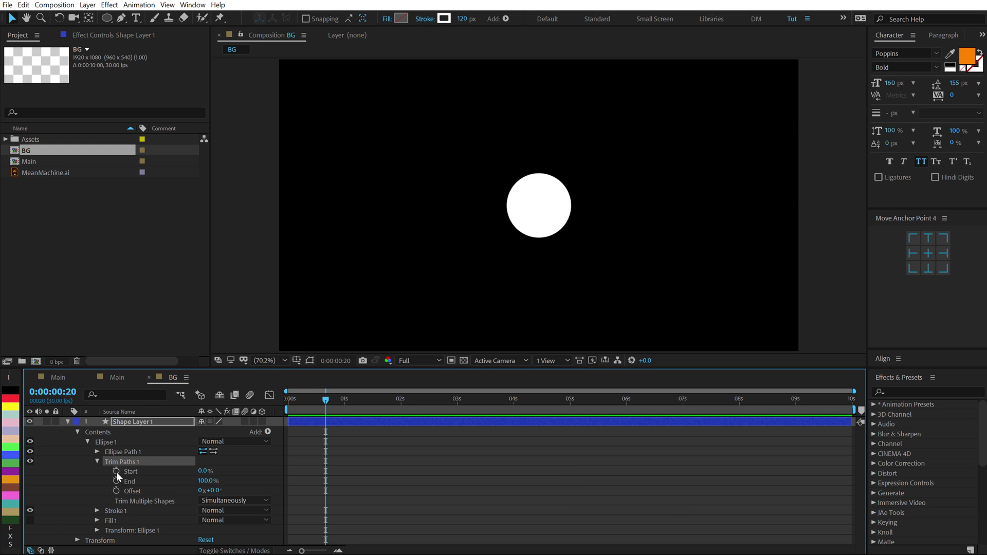
{"action": "left_click", "coordinate": [115, 471]}
{"action": "left_click_drag", "start_coordinate": [328, 402], "coordinate": [246, 401]}
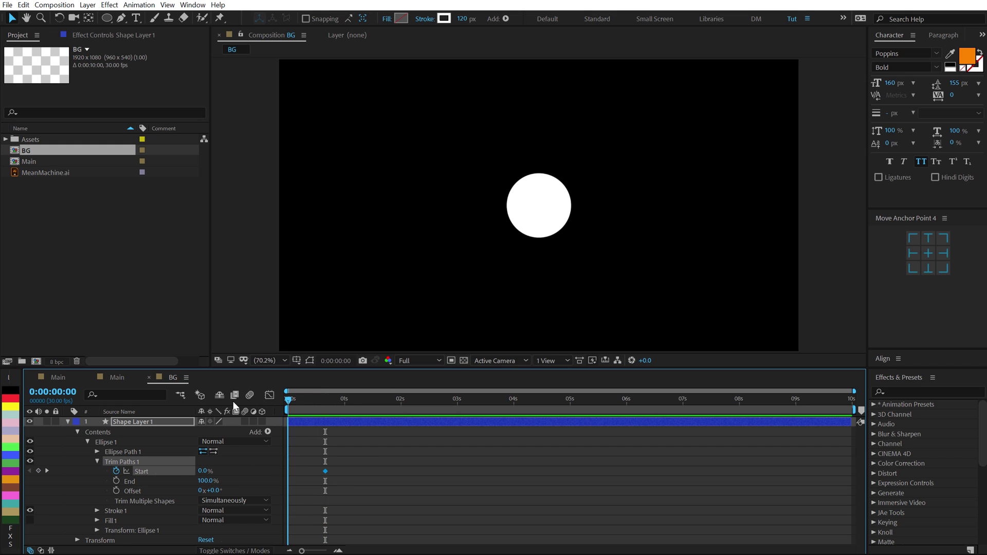
{"action": "left_click_drag", "start_coordinate": [202, 472], "coordinate": [270, 469]}
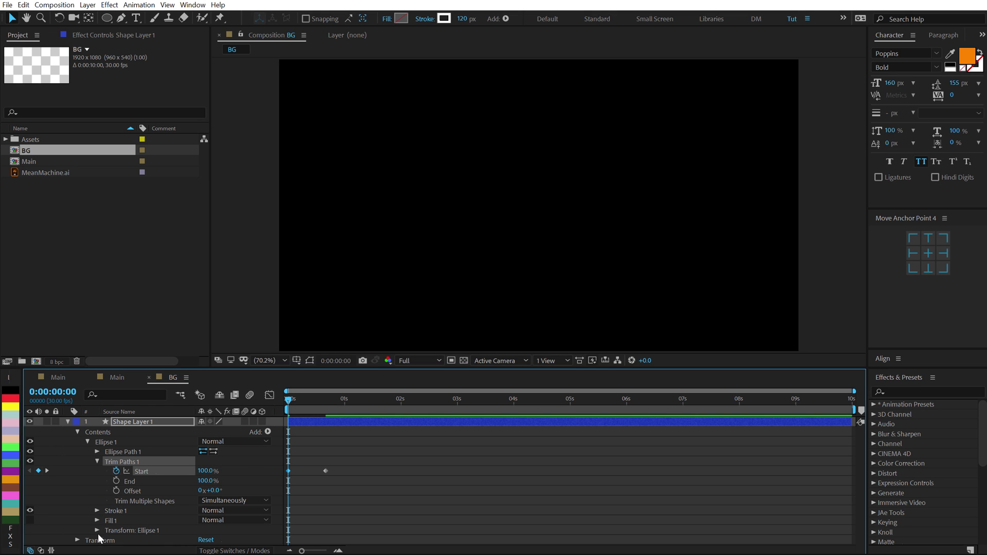
Step: Set the line cap of the ellipse's stroke to Round Cap
{"action": "left_click", "coordinate": [98, 511]}
{"action": "scroll", "coordinate": [98, 514], "scroll_direction": "down", "scroll_amount": 2}
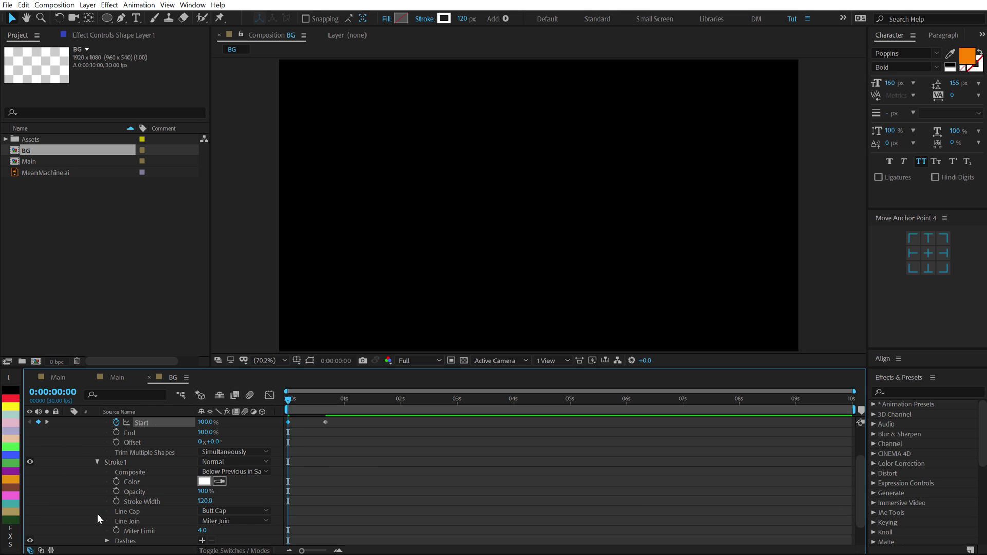
{"action": "left_click", "coordinate": [225, 511]}
{"action": "left_click", "coordinate": [236, 535]}
Step: Keyframe the ellipse's stroke width at 0 on frame 0 and 120 on frame 20
{"action": "left_click_drag", "start_coordinate": [288, 401], "coordinate": [325, 404]}
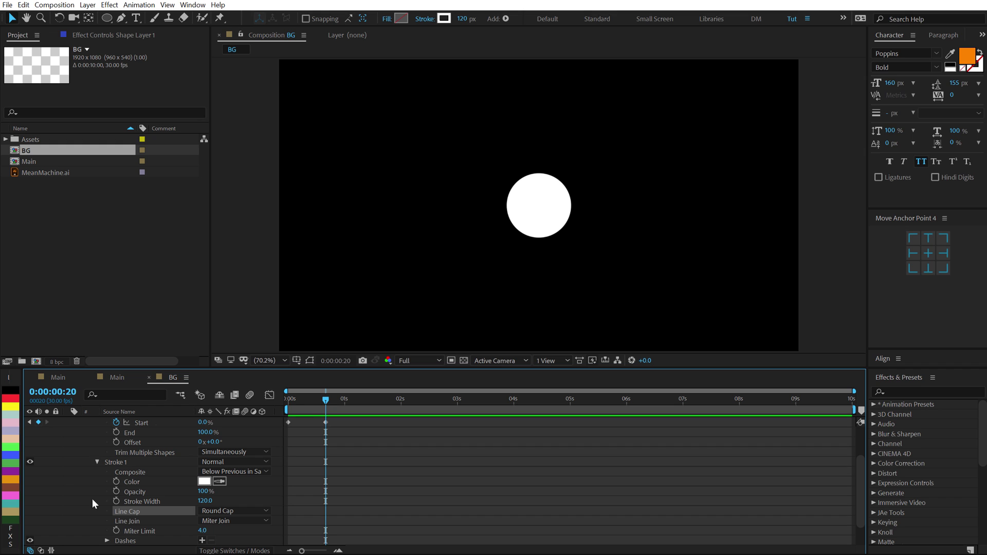
{"action": "scroll", "coordinate": [112, 478], "scroll_direction": "up", "scroll_amount": 1}
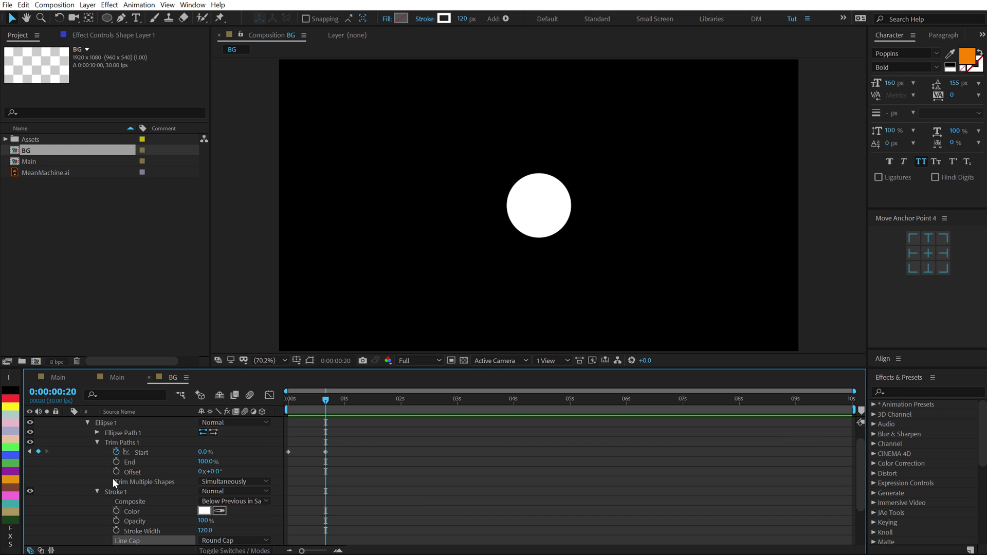
{"action": "left_click", "coordinate": [97, 443]}
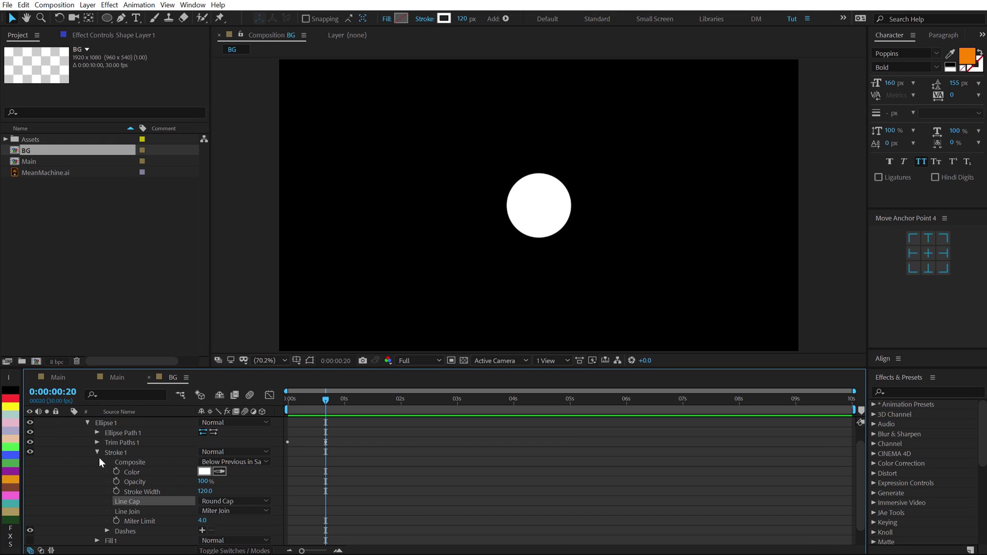
{"action": "left_click", "coordinate": [116, 492]}
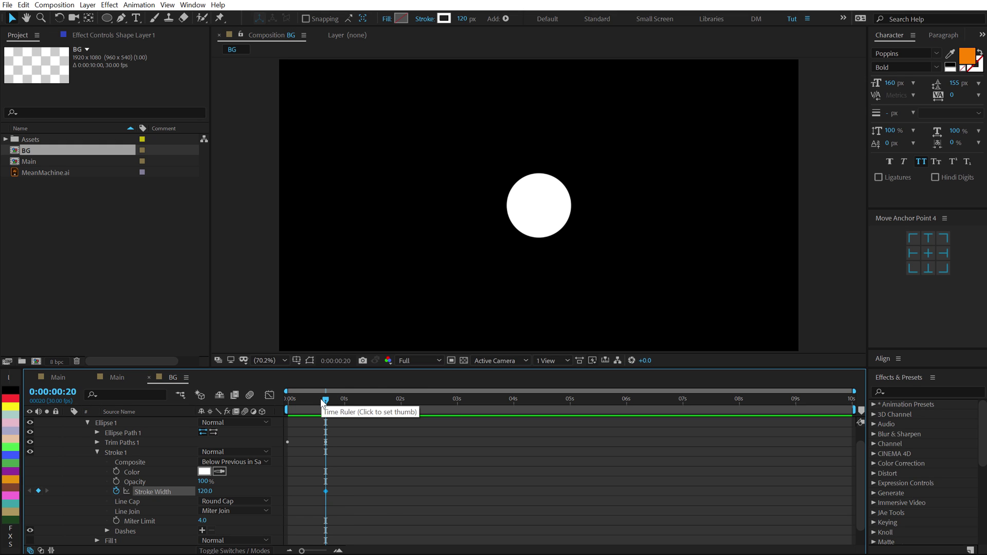
{"action": "left_click_drag", "start_coordinate": [320, 398], "coordinate": [270, 399]}
{"action": "left_click", "coordinate": [205, 491]}
{"action": "type", "text": "0"}
{"action": "key", "text": "Return"}
{"action": "key", "text": "Page_Down"}
{"action": "left_click_drag", "start_coordinate": [297, 399], "coordinate": [277, 400]}
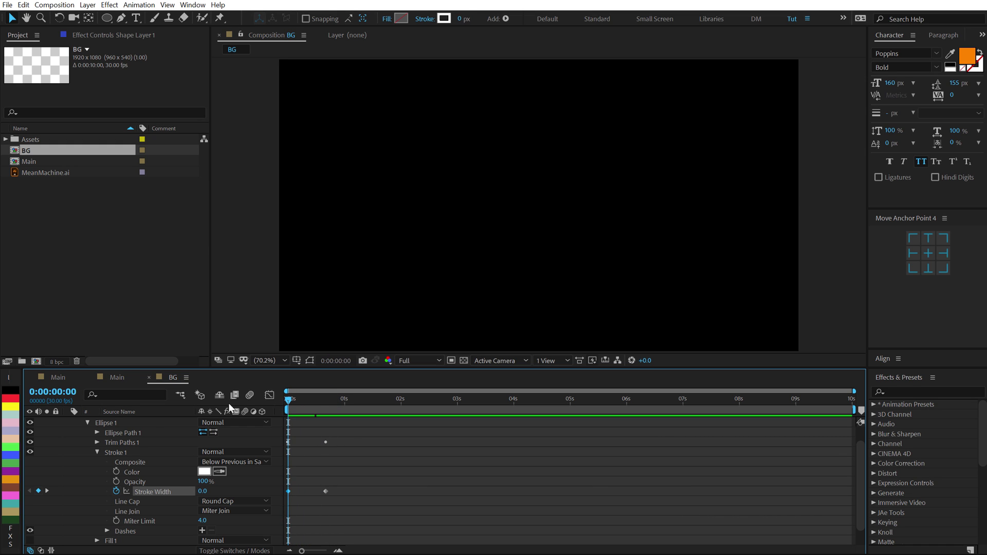
Step: Keyframe the shape layer's Rotation at 0° on frame 0 and -180° on frame 20, and scrub through the animation
{"action": "scroll", "coordinate": [344, 445], "scroll_direction": "up", "scroll_amount": 3}
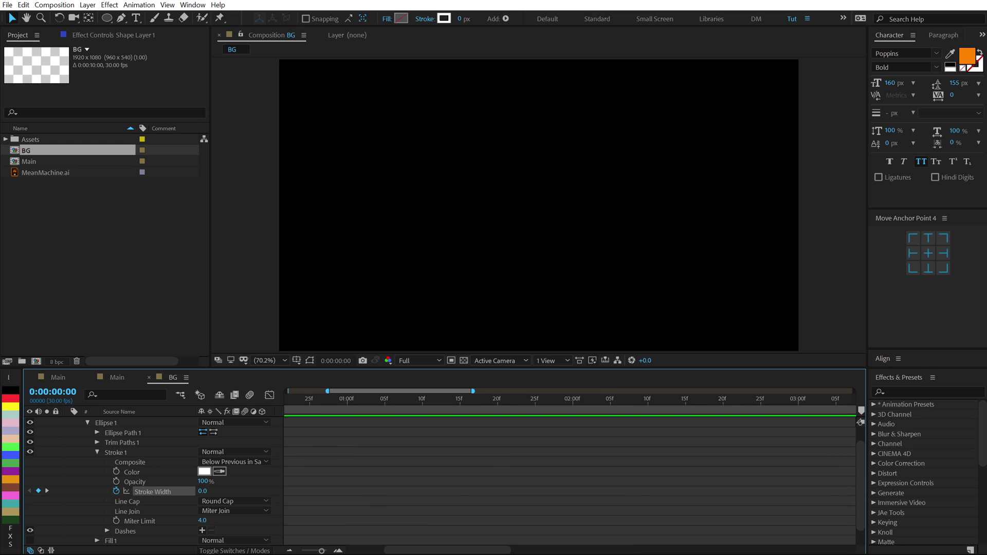
{"action": "left_click_drag", "start_coordinate": [448, 550], "coordinate": [410, 550]}
{"action": "left_click", "coordinate": [432, 403]}
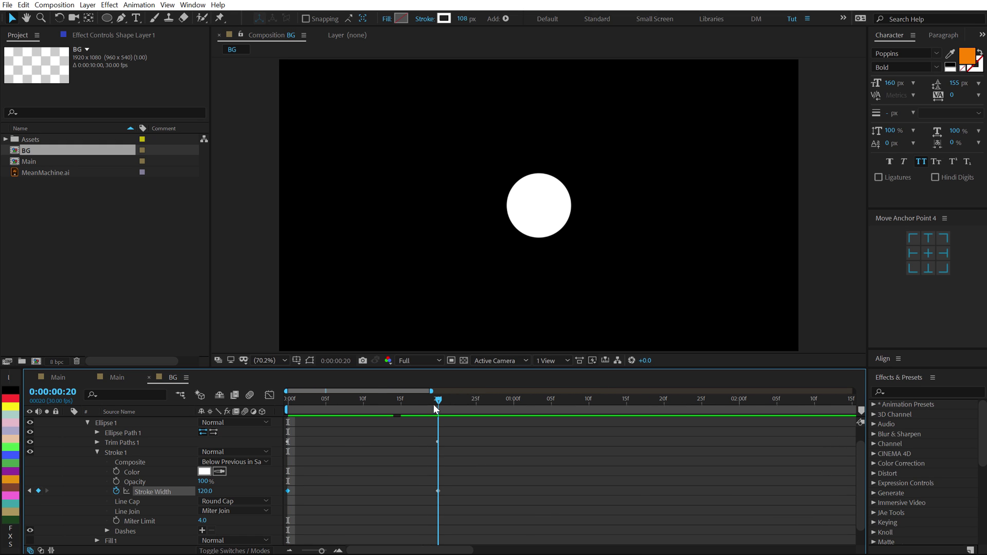
{"action": "scroll", "coordinate": [114, 437], "scroll_direction": "up", "scroll_amount": 2}
{"action": "left_click", "coordinate": [129, 421]}
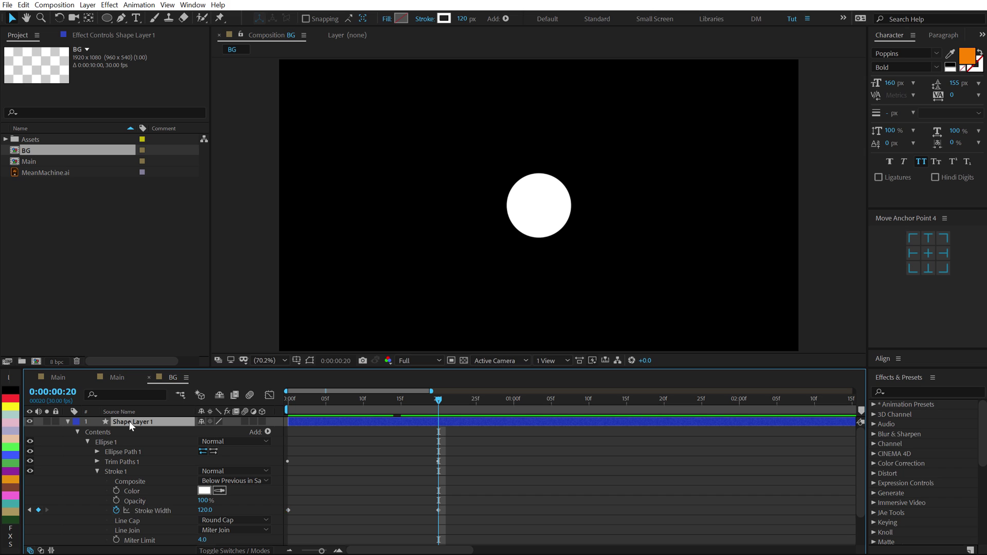
{"action": "key", "text": "r"}
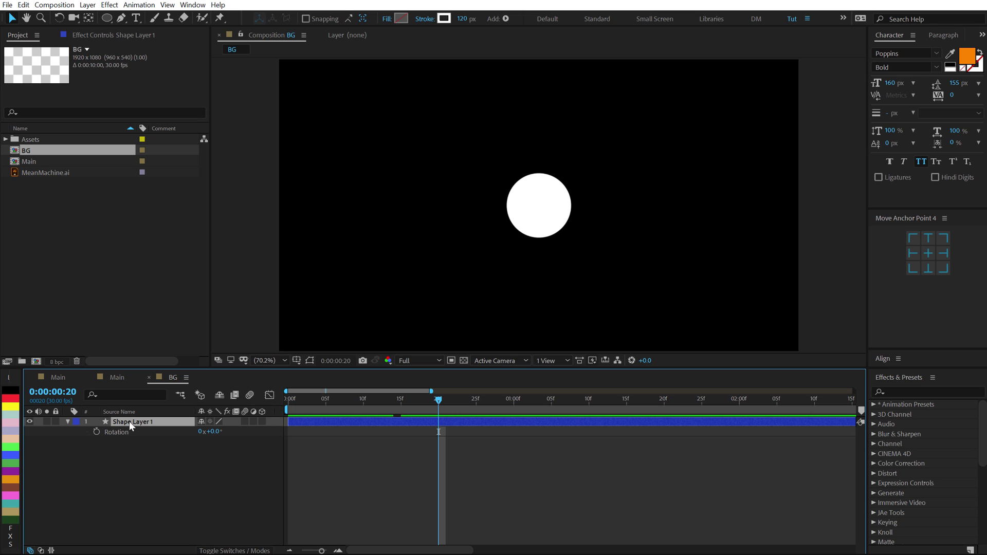
{"action": "left_click", "coordinate": [97, 432]}
{"action": "left_click_drag", "start_coordinate": [439, 434], "coordinate": [288, 438]}
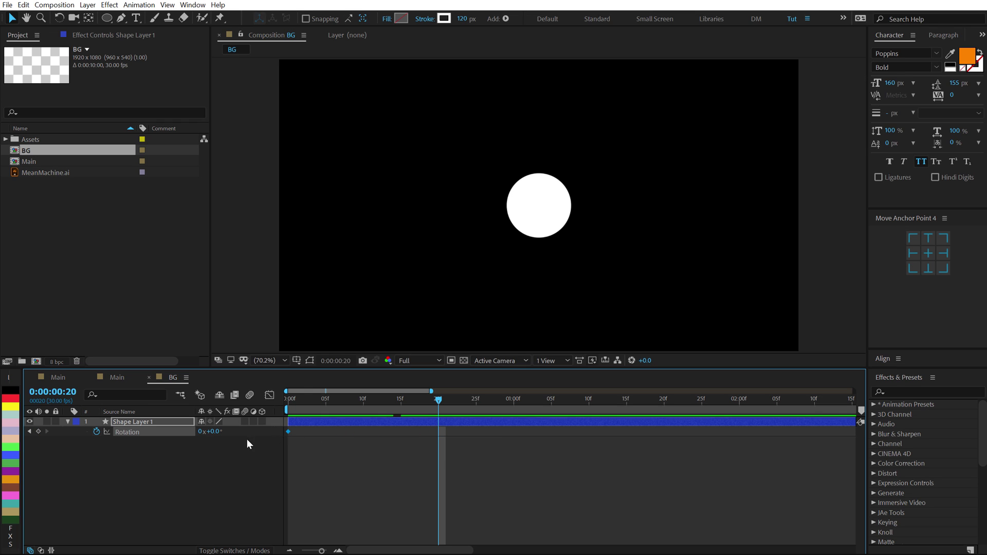
{"action": "left_click", "coordinate": [215, 432]}
{"action": "type", "text": "-"}
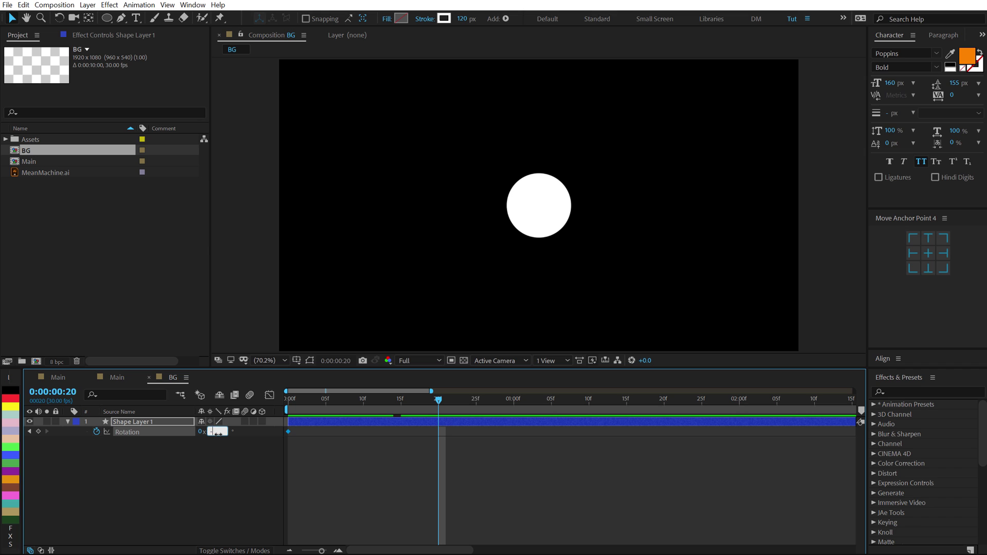
{"action": "type", "text": "180"}
{"action": "left_click", "coordinate": [230, 478]}
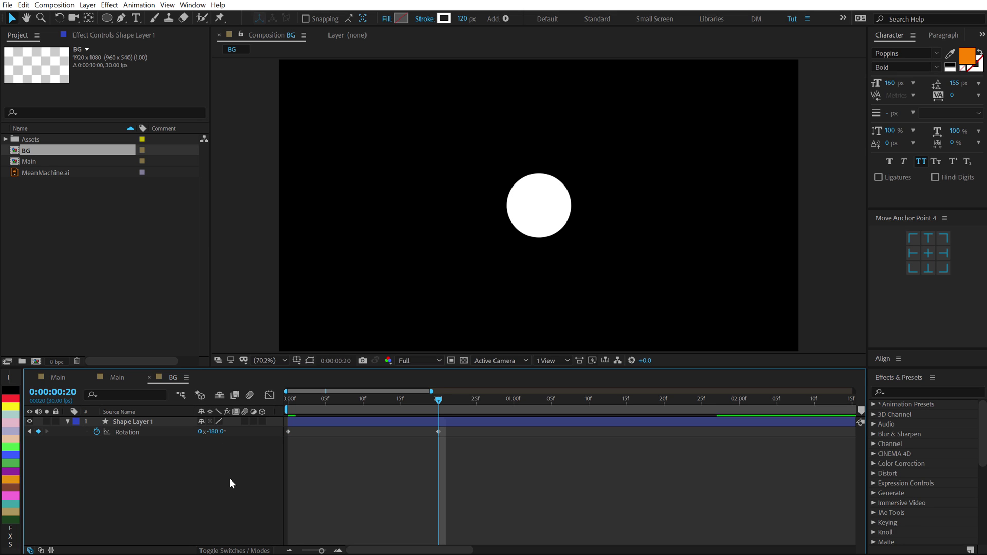
{"action": "left_click_drag", "start_coordinate": [292, 402], "coordinate": [438, 399]}
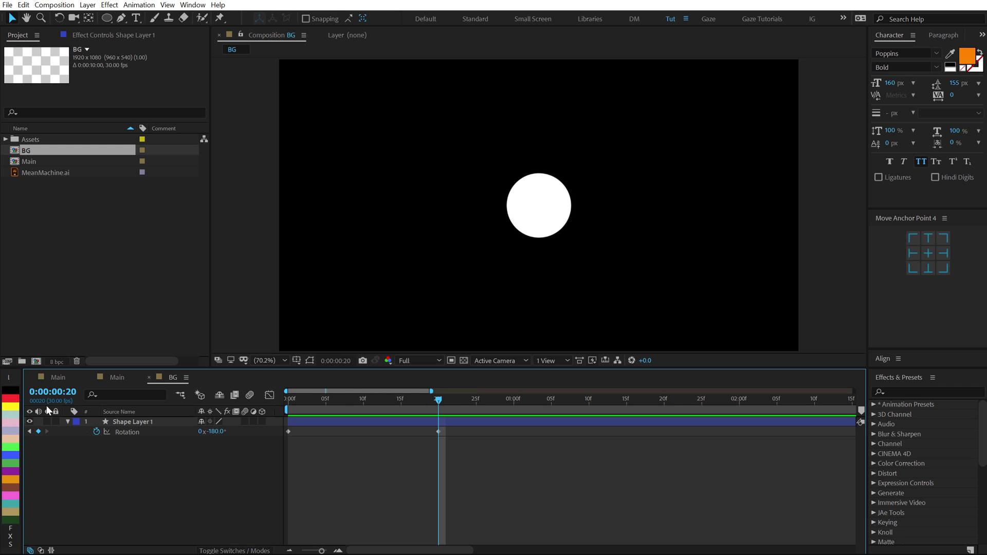
Step: Show all animated properties of Shape Layer 1 and apply Easy Ease to all their keyframes
{"action": "left_click", "coordinate": [126, 423]}
{"action": "key", "text": "u"}
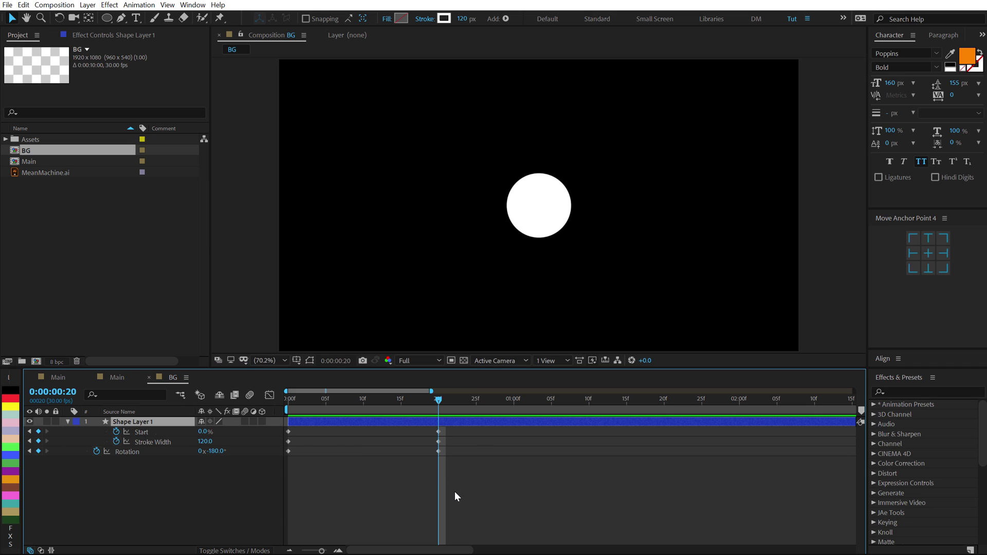
{"action": "key", "text": "ctrl+alt+a"}
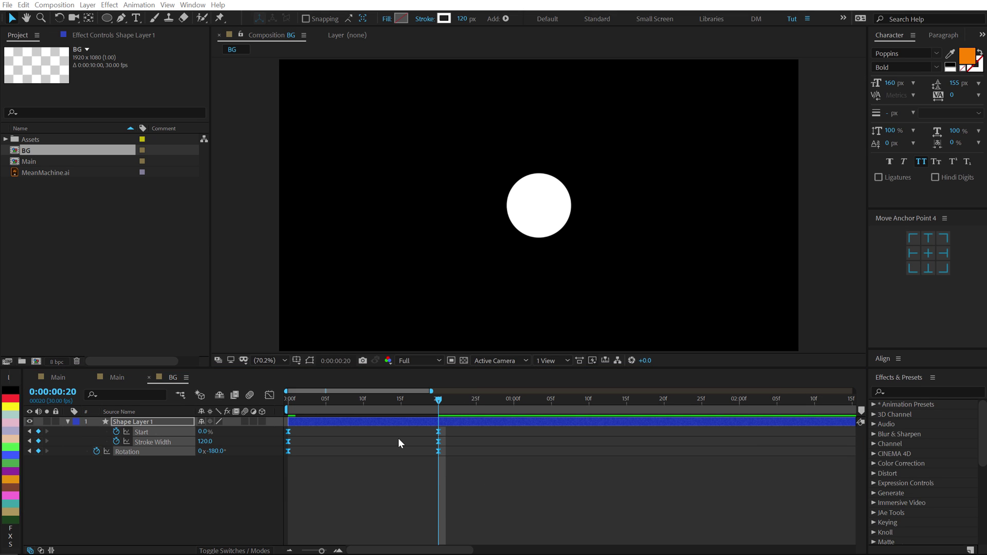
Step: Shape the keyframes' speed curves in the Graph Editor into a sharp peak around frame 10, and preview the animation
{"action": "left_click", "coordinate": [270, 395]}
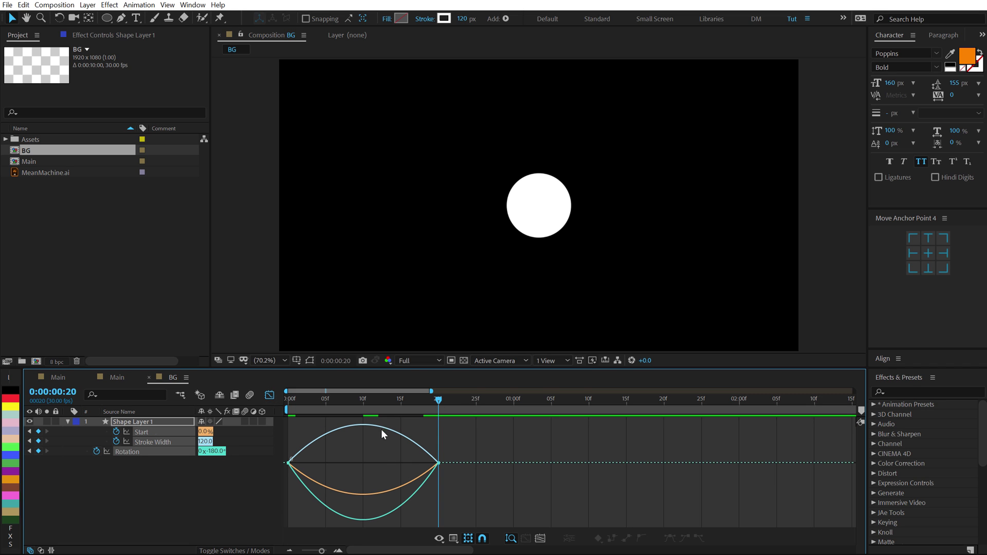
{"action": "left_click", "coordinate": [364, 400]}
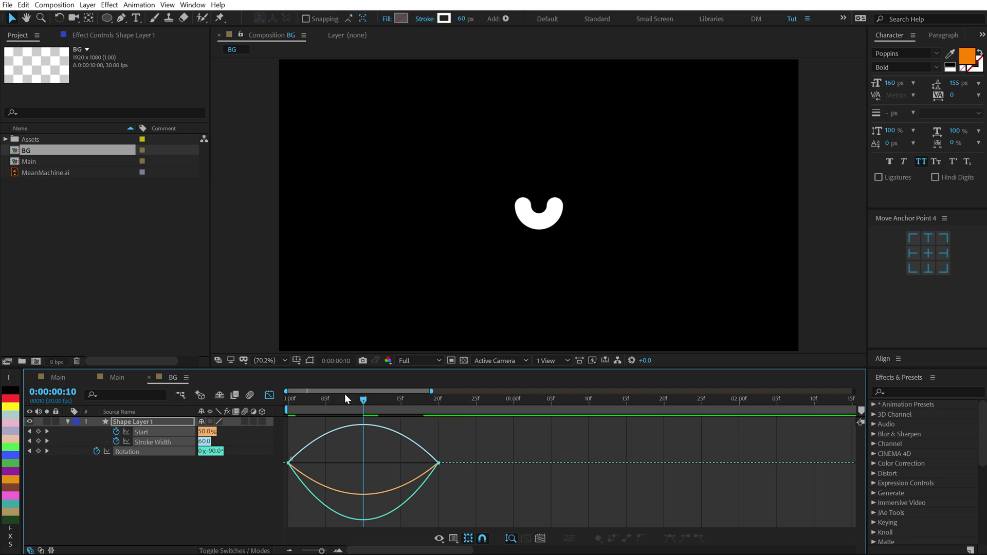
{"action": "left_click_drag", "start_coordinate": [320, 461], "coordinate": [350, 461]}
{"action": "left_click_drag", "start_coordinate": [453, 455], "coordinate": [378, 462]}
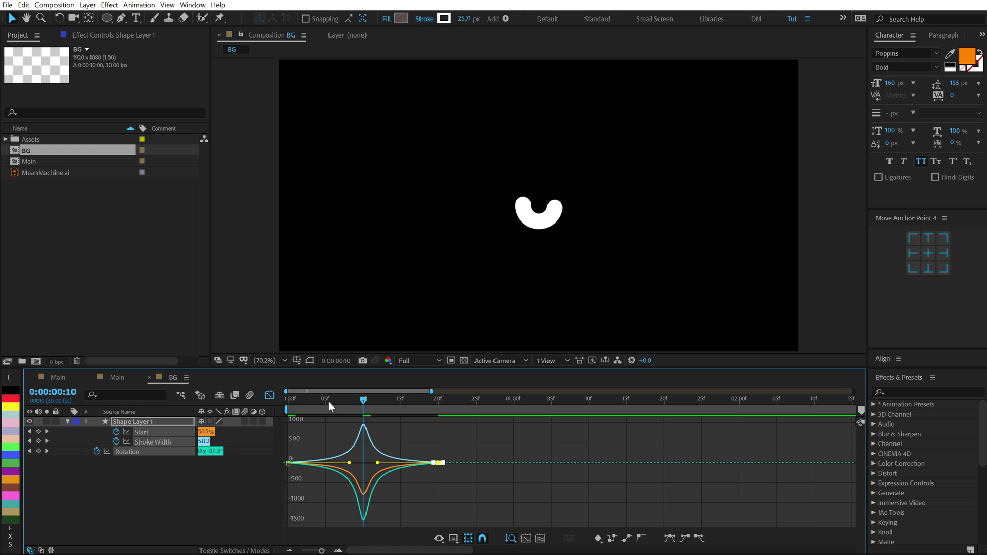
{"action": "key", "text": "space"}
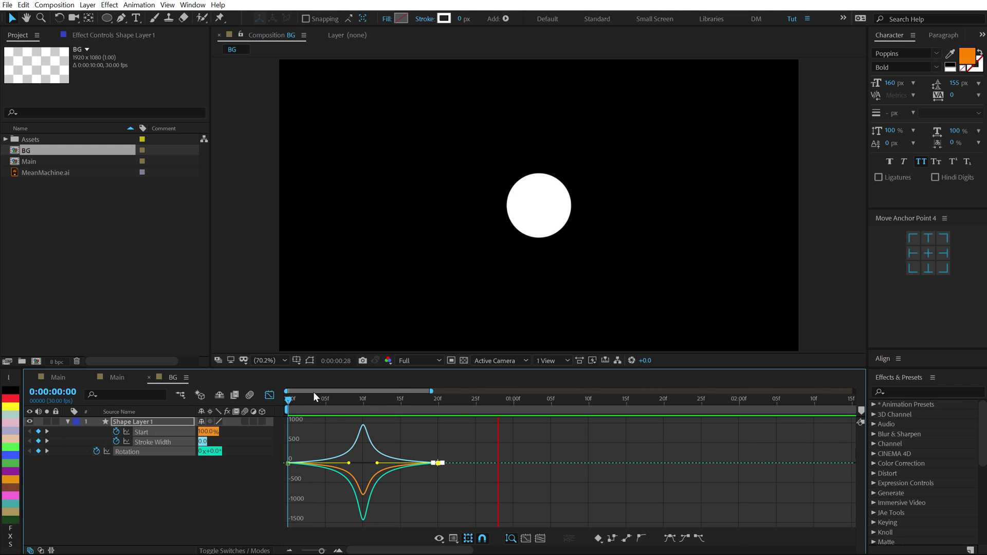
{"action": "left_click", "coordinate": [269, 395]}
Step: Move the ending keyframes of Start, Stroke Width and Rotation to 1 second, and preview the slower reveal
{"action": "left_click", "coordinate": [442, 422]}
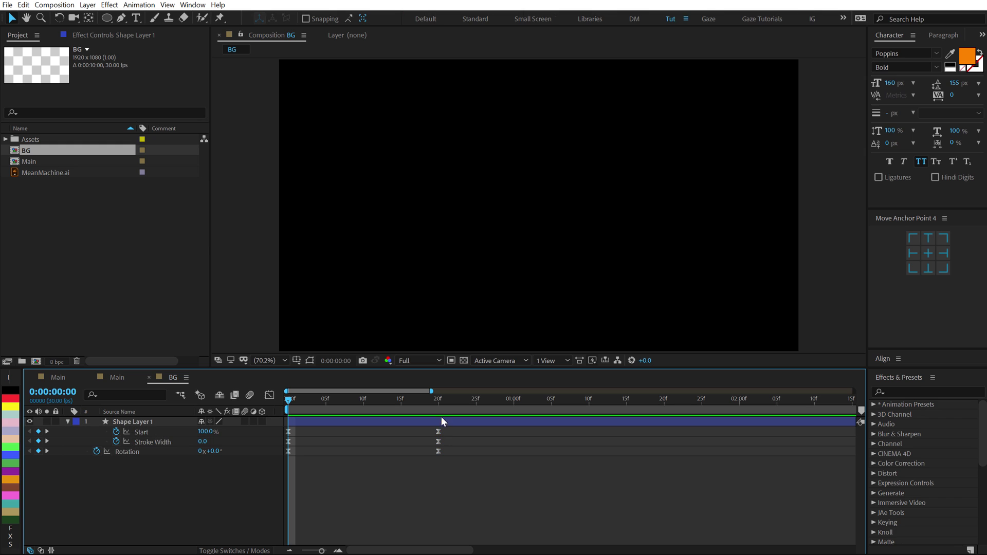
{"action": "left_click_drag", "start_coordinate": [435, 442], "coordinate": [513, 441]}
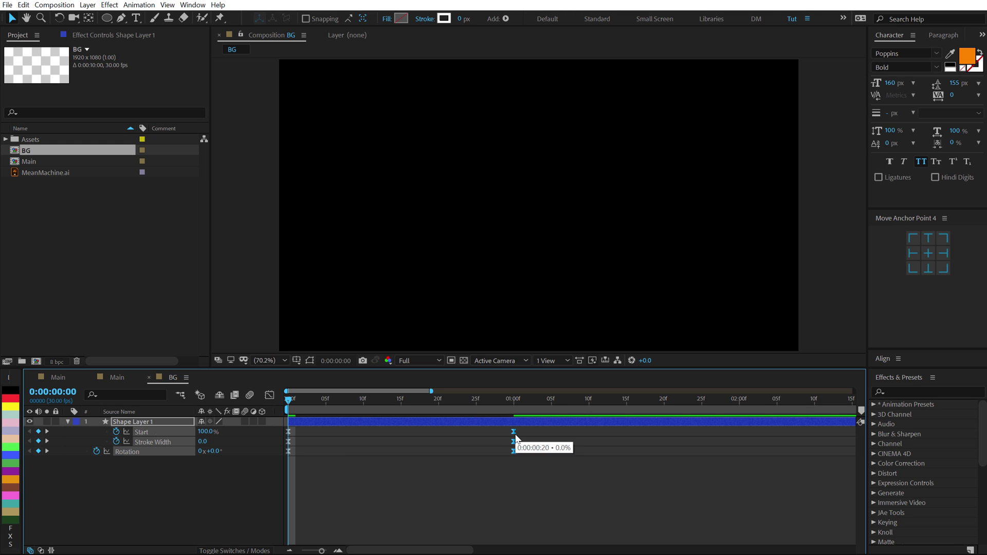
{"action": "left_click", "coordinate": [453, 468]}
{"action": "key", "text": "space"}
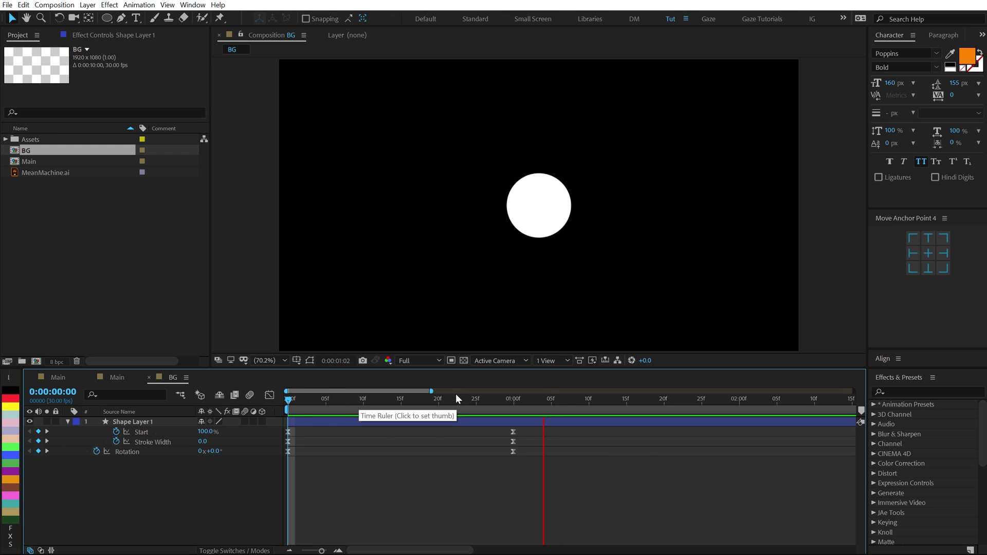
Step: Move the current time to 1 second, collapse Shape Layer 1's properties and duplicate the layer
{"action": "left_click_drag", "start_coordinate": [507, 405], "coordinate": [513, 405]}
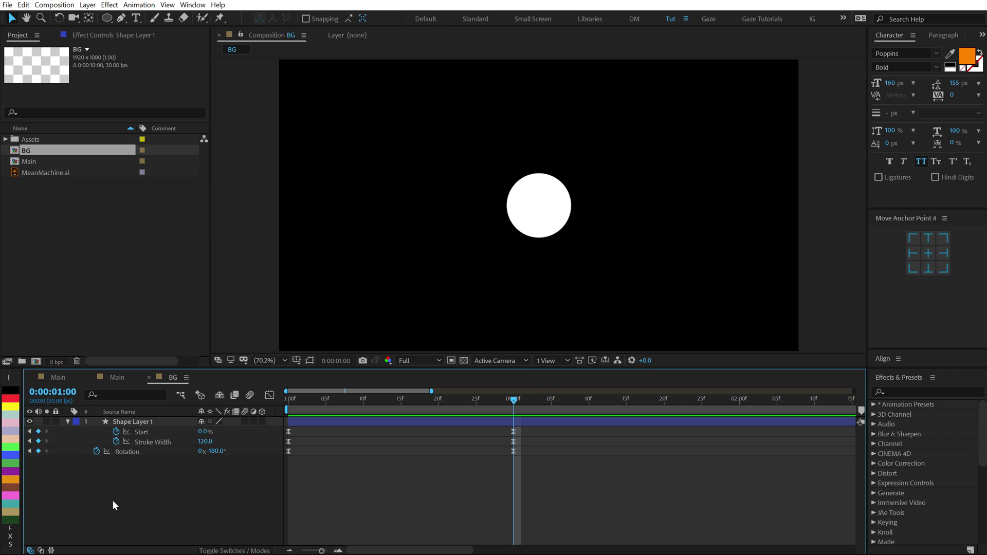
{"action": "left_click", "coordinate": [68, 421]}
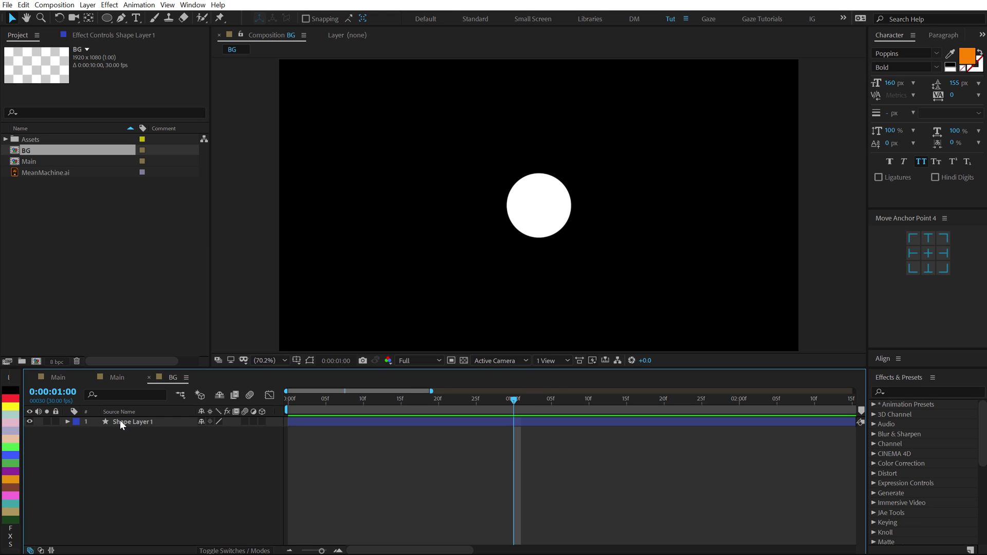
{"action": "left_click", "coordinate": [120, 422]}
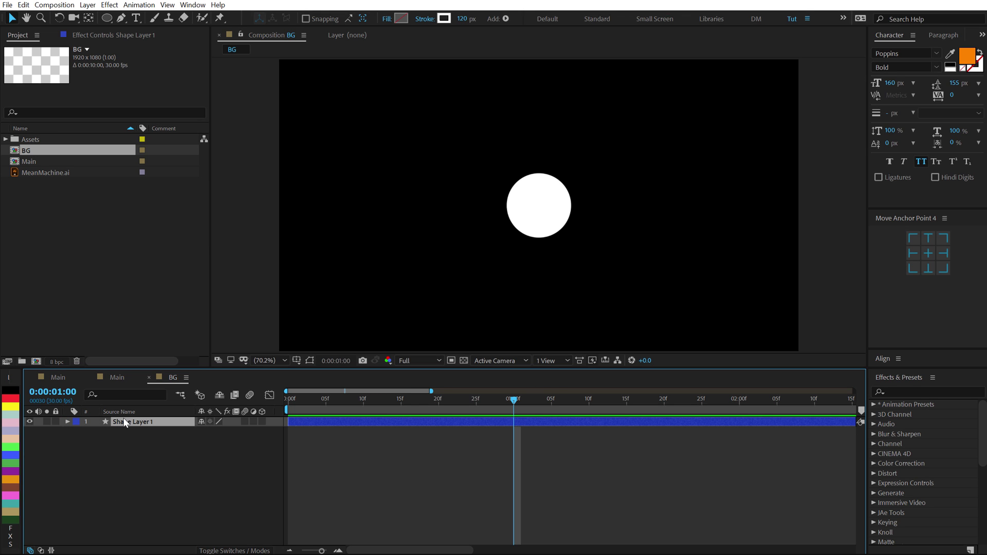
{"action": "key", "text": "ctrl+d"}
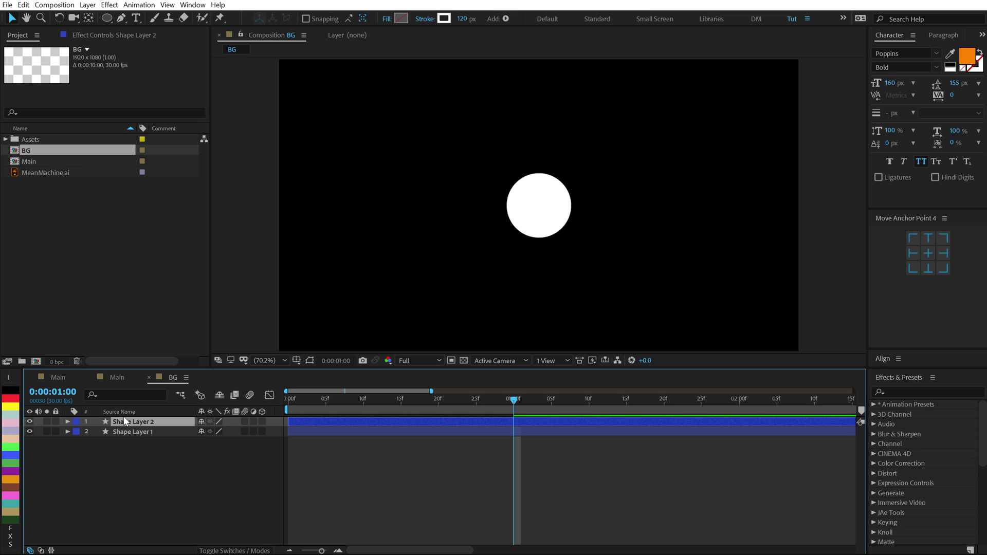
Step: Reveal the duplicate layer's modified properties and enlarge its ellipse path size to 346
{"action": "key", "text": "u"}
{"action": "key", "text": "u"}
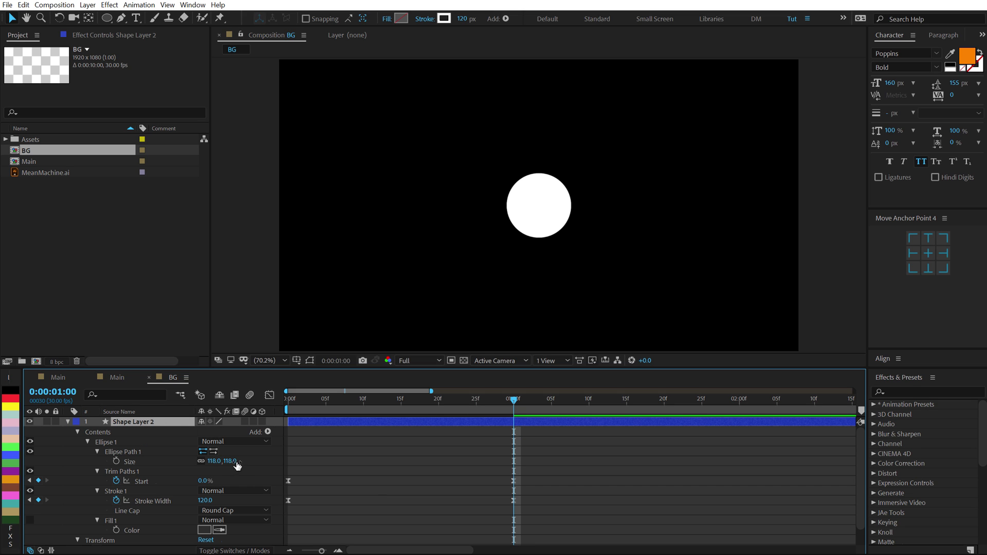
{"action": "left_click_drag", "start_coordinate": [228, 461], "coordinate": [348, 450]}
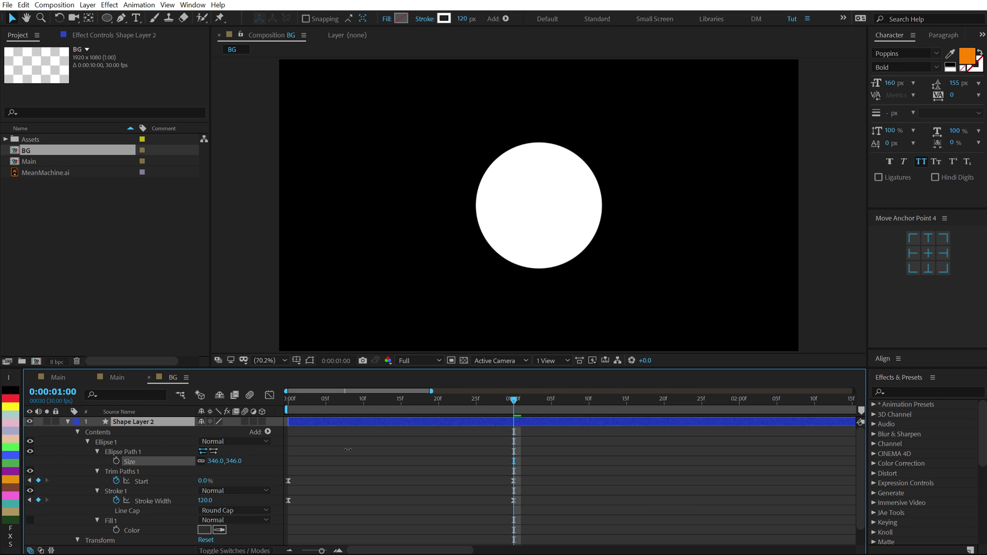
Step: Duplicate Shape Layer 2, reveal the copy's modified properties and enlarge its ellipse path size to 578
{"action": "left_click", "coordinate": [135, 423]}
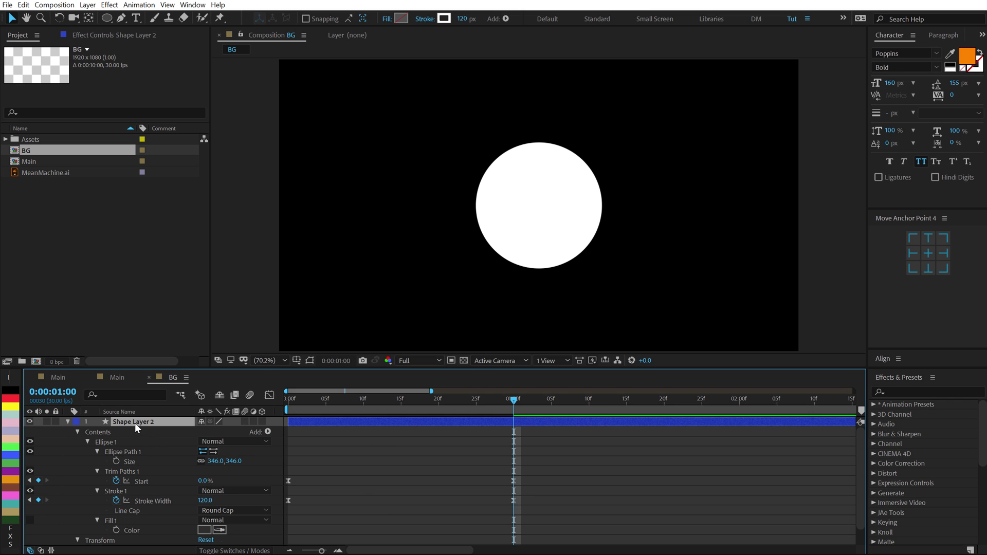
{"action": "key", "text": "ctrl+d"}
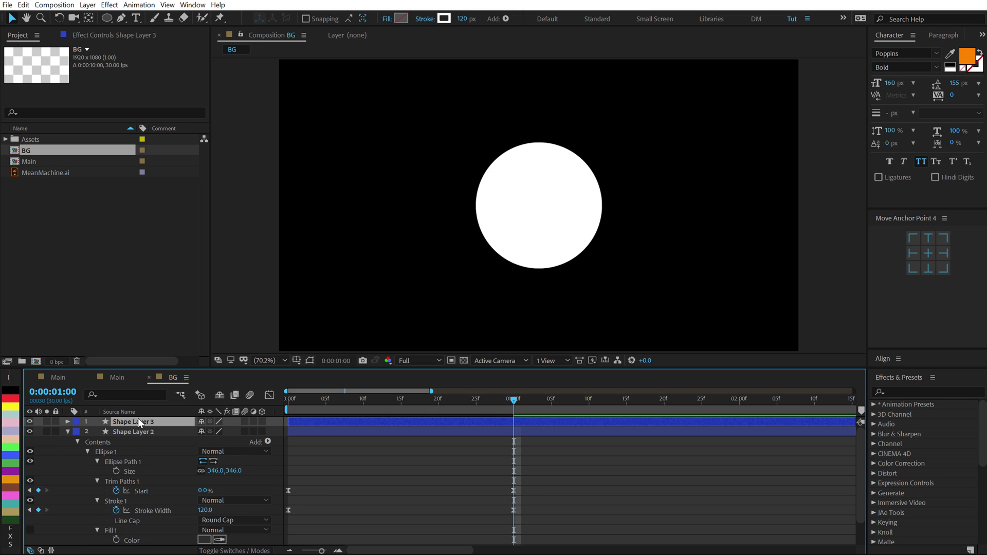
{"action": "key", "text": "u"}
{"action": "key", "text": "u"}
{"action": "left_click_drag", "start_coordinate": [233, 463], "coordinate": [354, 449]}
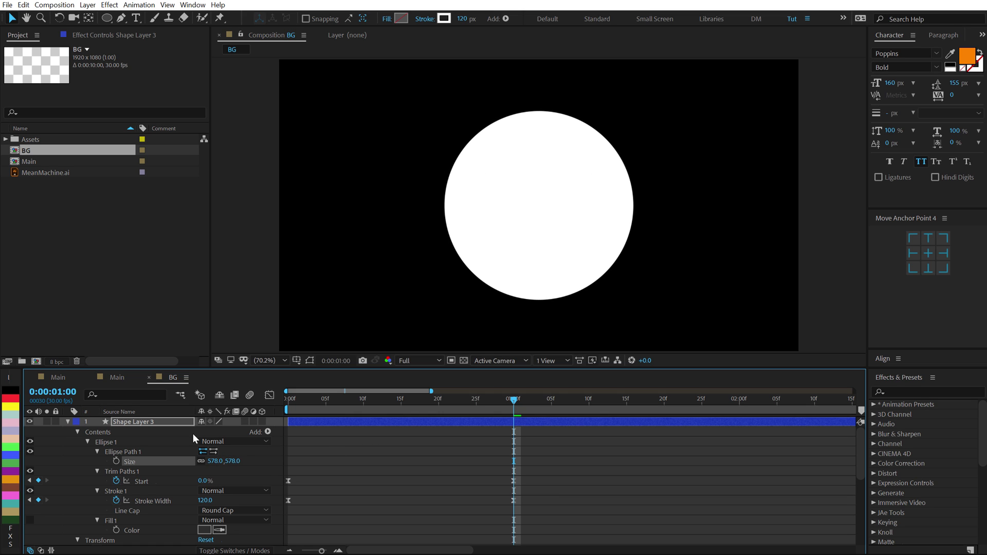
Step: Duplicate Shape Layer 3, reveal the copy's modified properties and enlarge its ellipse path to form the next outer ring
{"action": "left_click", "coordinate": [134, 424]}
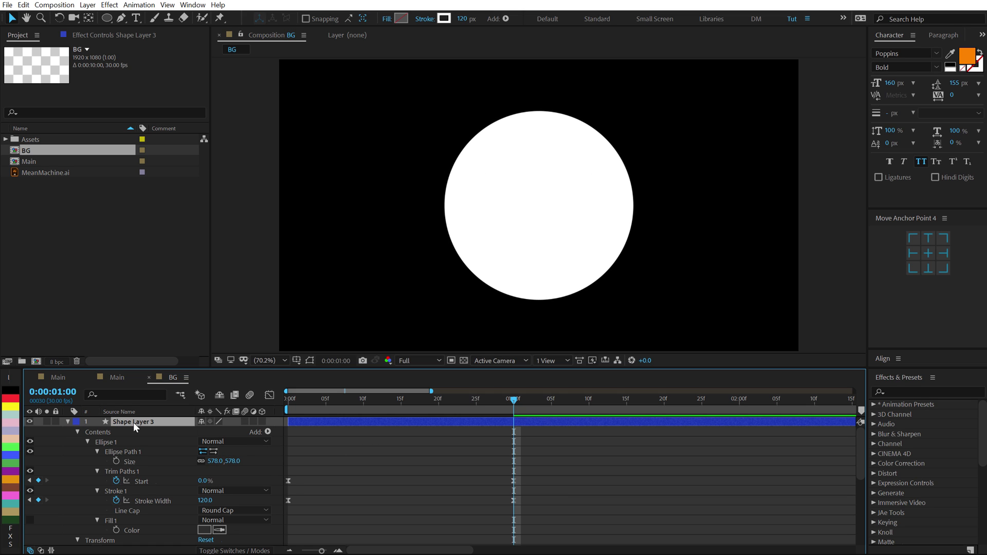
{"action": "key", "text": "ctrl+d"}
{"action": "key", "text": "u"}
{"action": "key", "text": "u"}
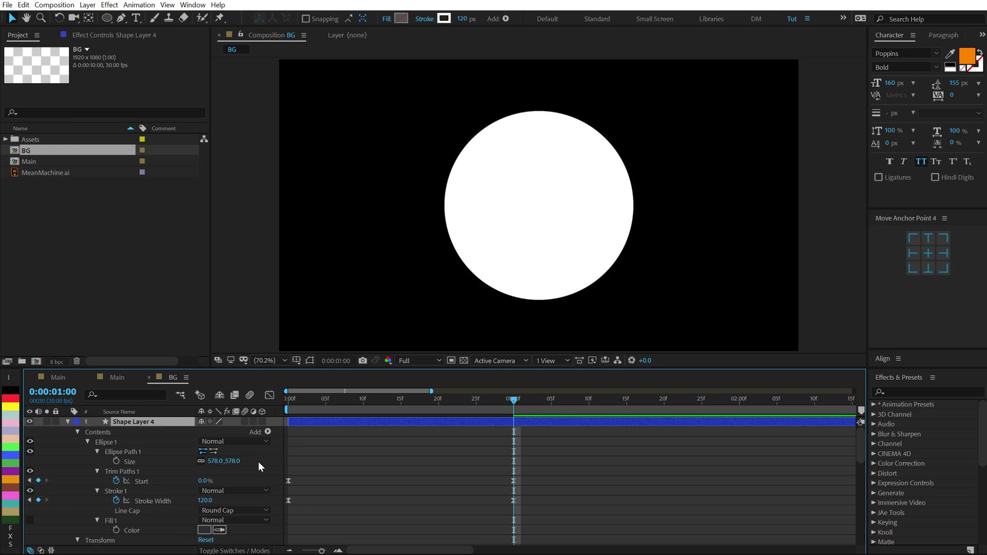
{"action": "left_click_drag", "start_coordinate": [235, 461], "coordinate": [125, 431]}
Step: Keep duplicating the newest ring and enlarging each copy's ellipse path until ten concentric shape layers fill the frame
{"action": "key", "text": "ctrl+d"}
{"action": "left_click_drag", "start_coordinate": [229, 460], "coordinate": [355, 458]}
{"action": "key", "text": "ctrl+d"}
{"action": "left_click_drag", "start_coordinate": [219, 461], "coordinate": [370, 453]}
{"action": "key", "text": "ctrl+d"}
{"action": "left_click_drag", "start_coordinate": [216, 461], "coordinate": [335, 458]}
{"action": "key", "text": "ctrl+d"}
{"action": "left_click_drag", "start_coordinate": [219, 460], "coordinate": [347, 455]}
{"action": "key", "text": "ctrl+d"}
{"action": "left_click_drag", "start_coordinate": [219, 461], "coordinate": [329, 456]}
{"action": "key", "text": "ctrl+d"}
Step: Collapse the properties of all ten shape layers, deselect them and scrub through the concentric reveal
{"action": "key", "text": "ctrl+a"}
{"action": "key", "text": "ctrl+grave"}
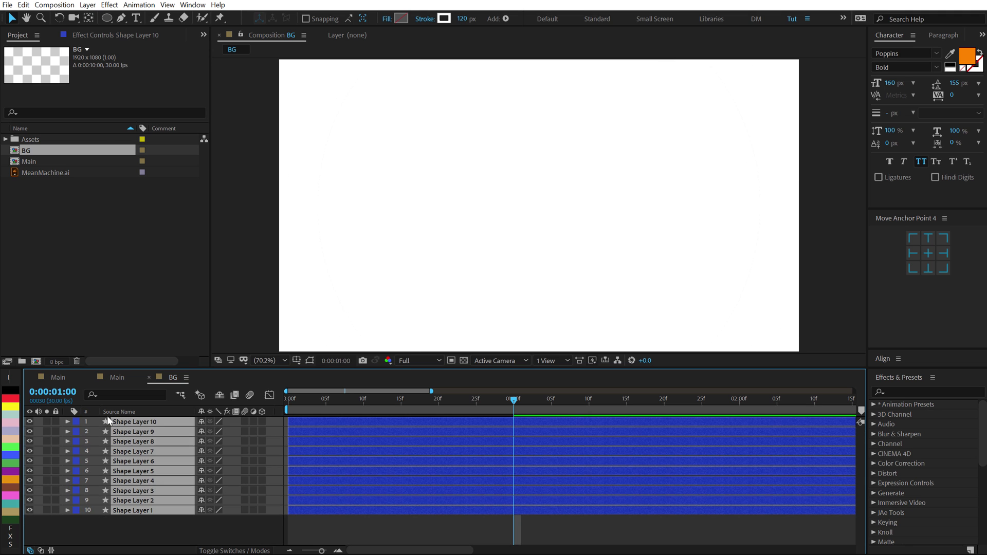
{"action": "left_click", "coordinate": [116, 522]}
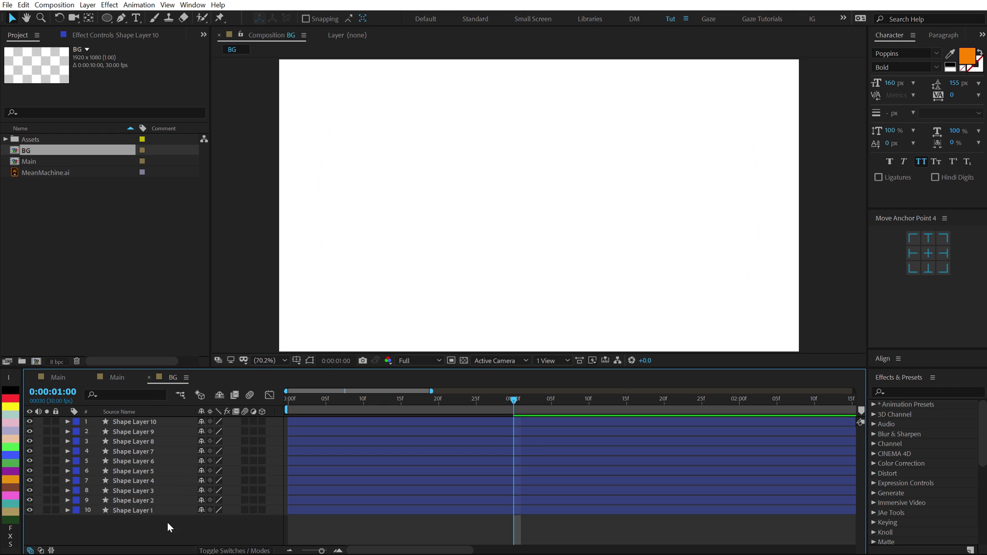
{"action": "left_click_drag", "start_coordinate": [324, 404], "coordinate": [525, 396]}
{"action": "left_click_drag", "start_coordinate": [375, 400], "coordinate": [438, 399]}
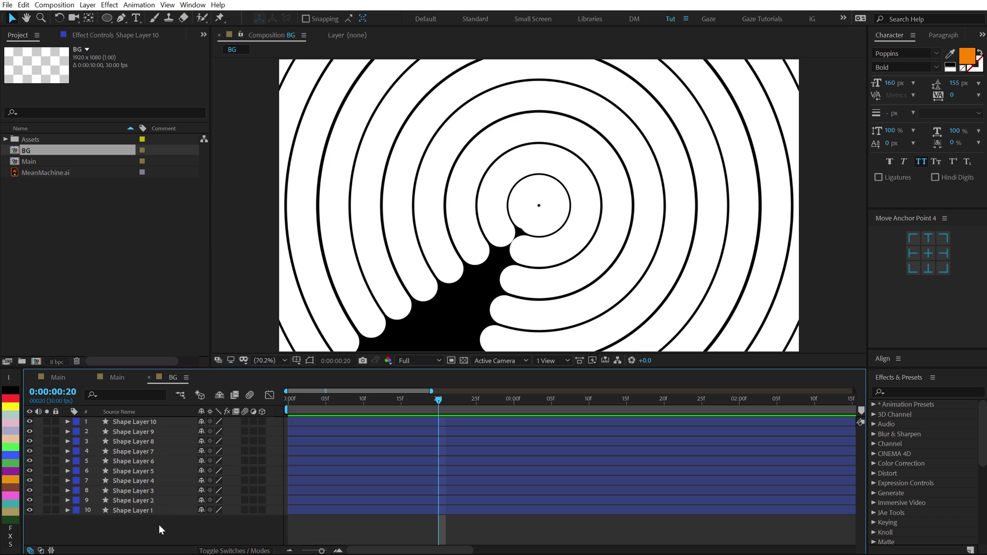
Step: Find the Transform effect in Effects & Presets and apply it to Shape Layer 1
{"action": "left_click", "coordinate": [135, 509]}
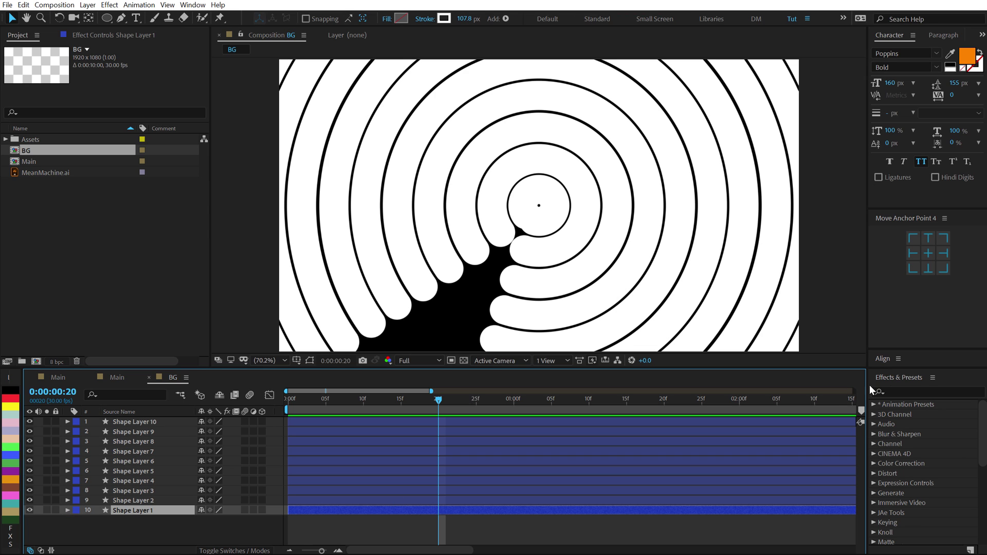
{"action": "left_click", "coordinate": [905, 391]}
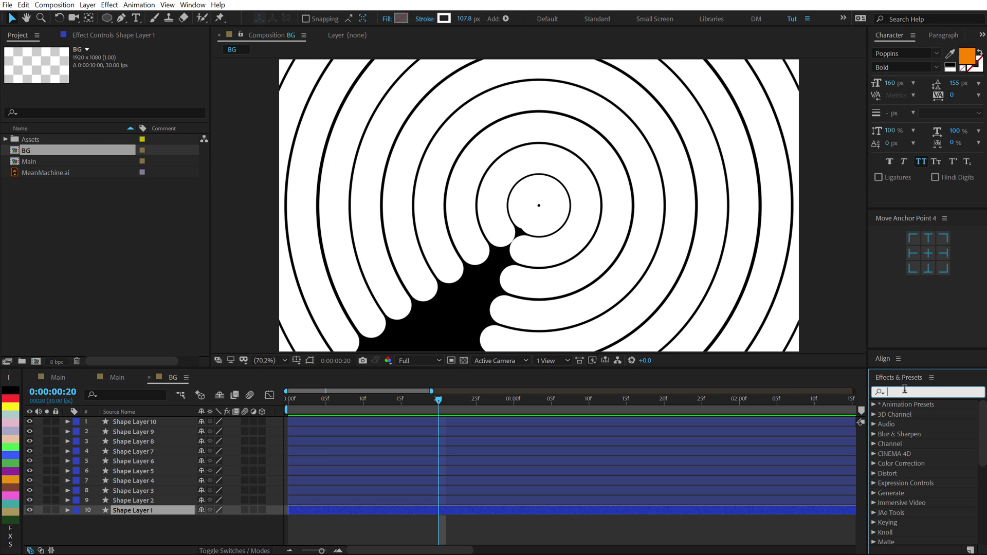
{"action": "type", "text": "tran"}
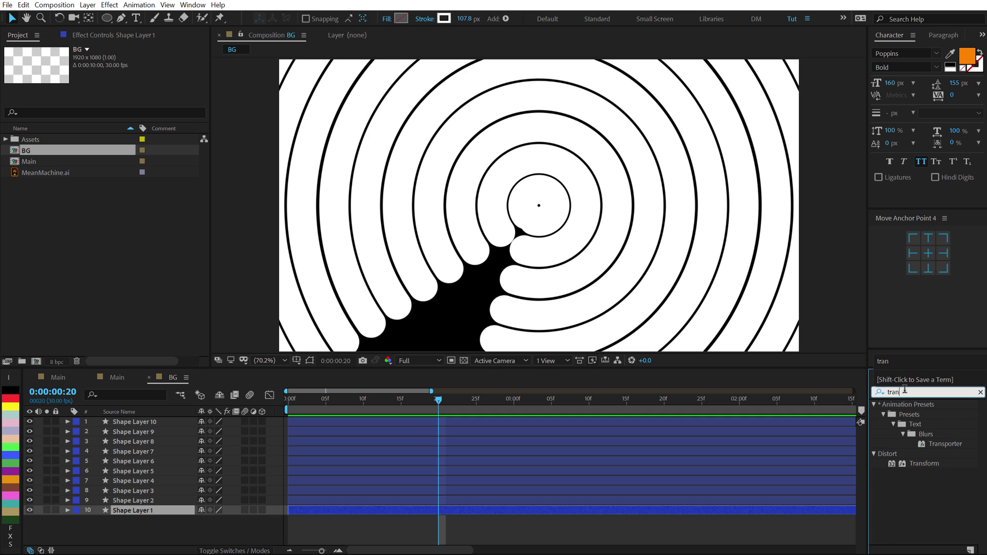
{"action": "double_click", "coordinate": [919, 464]}
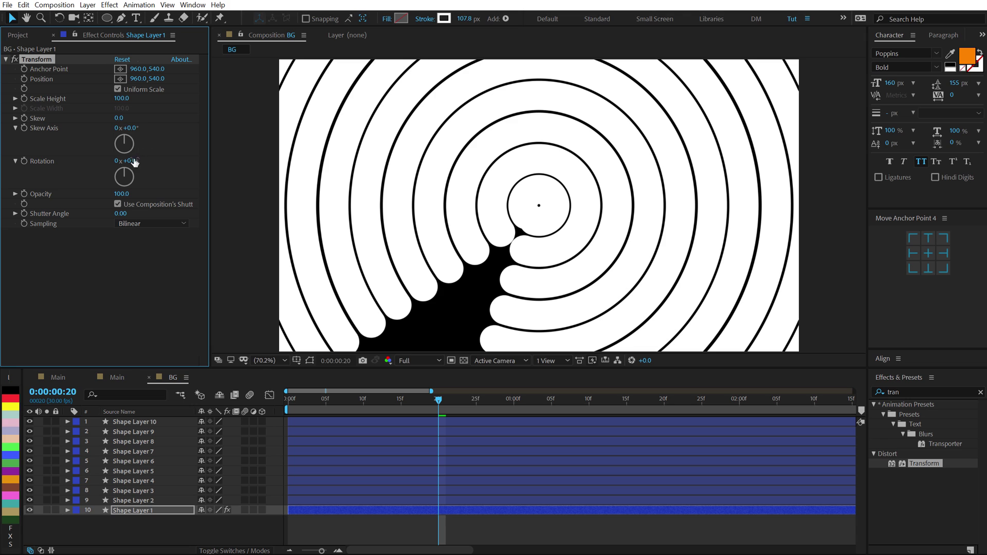
Step: Set the Transform effect's Rotation on Shape Layer 1 to -90° and preview the animation
{"action": "left_click", "coordinate": [135, 161]}
{"action": "type", "text": "-90"}
{"action": "left_click", "coordinate": [183, 264]}
{"action": "left_click", "coordinate": [344, 405]}
{"action": "key", "text": "space"}
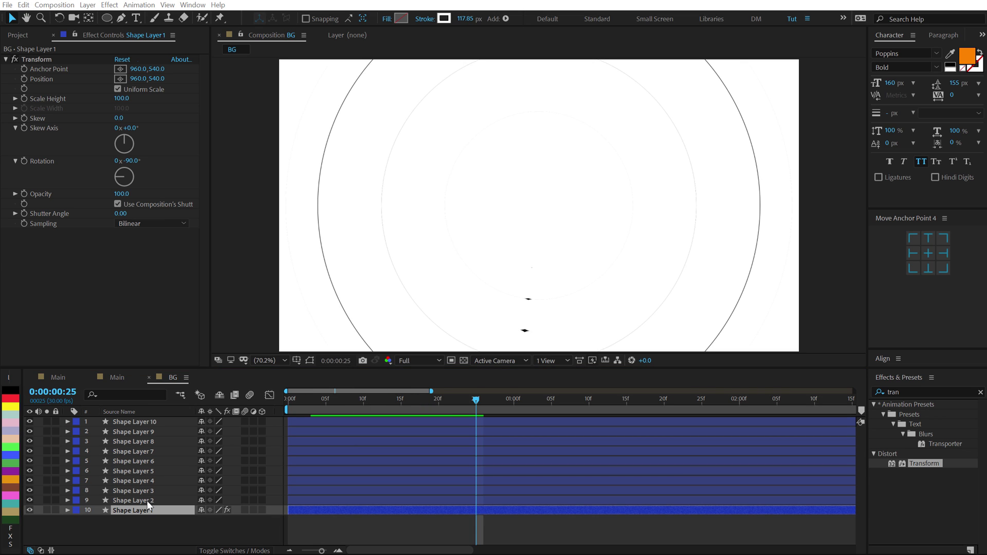
Step: Copy the Transform effect from Shape Layer 1 and paste it onto all the shape layers
{"action": "left_click", "coordinate": [146, 501]}
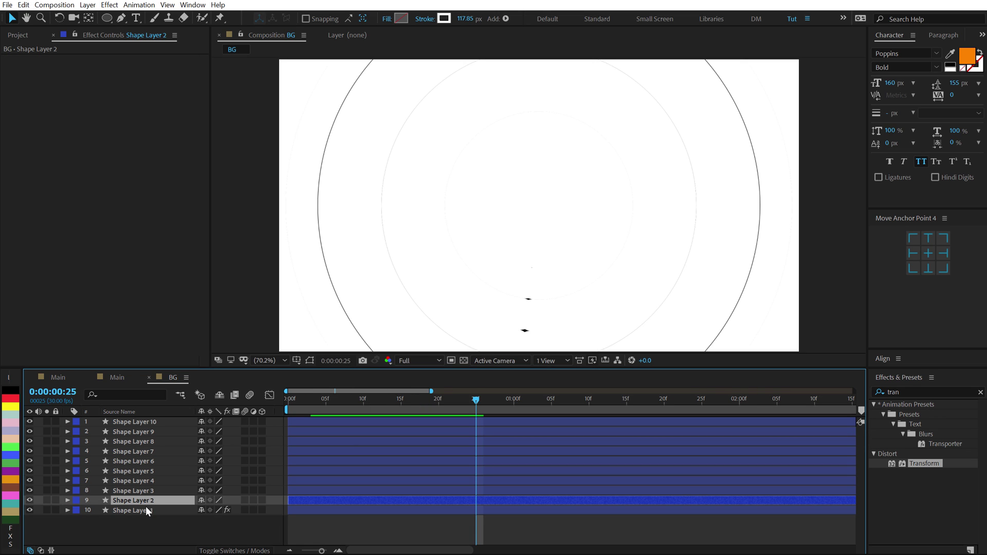
{"action": "left_click", "coordinate": [145, 509]}
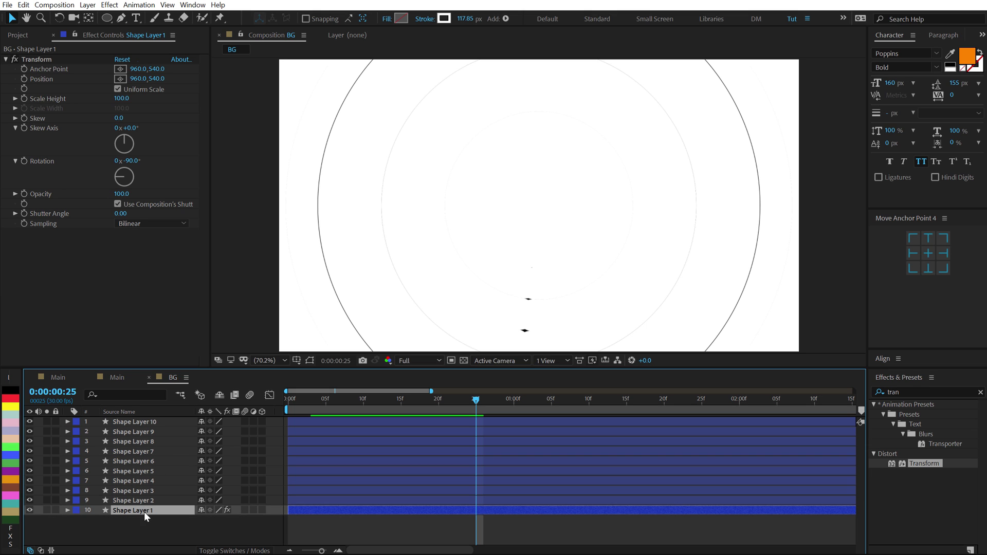
{"action": "left_click", "coordinate": [38, 59]}
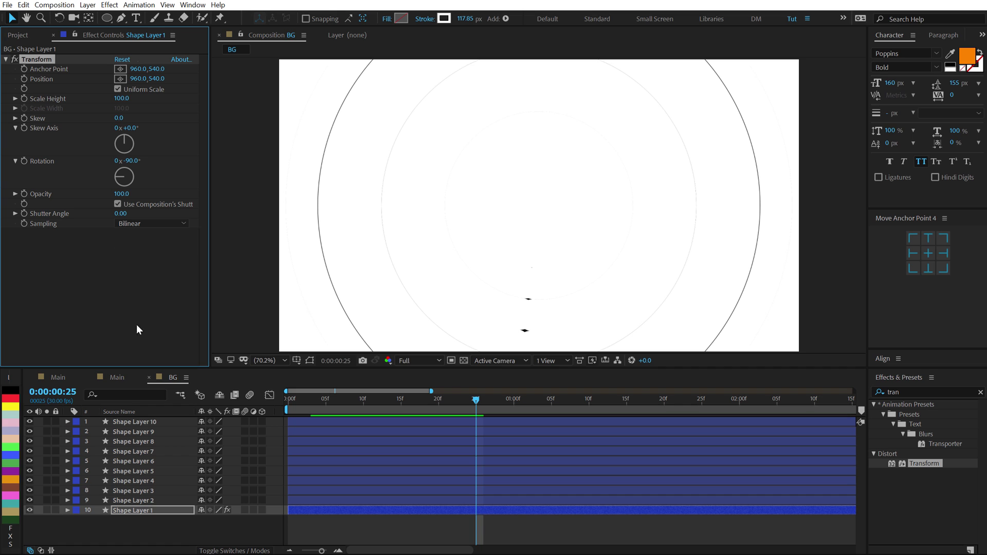
{"action": "left_click", "coordinate": [153, 411]}
{"action": "key", "text": "ctrl+a"}
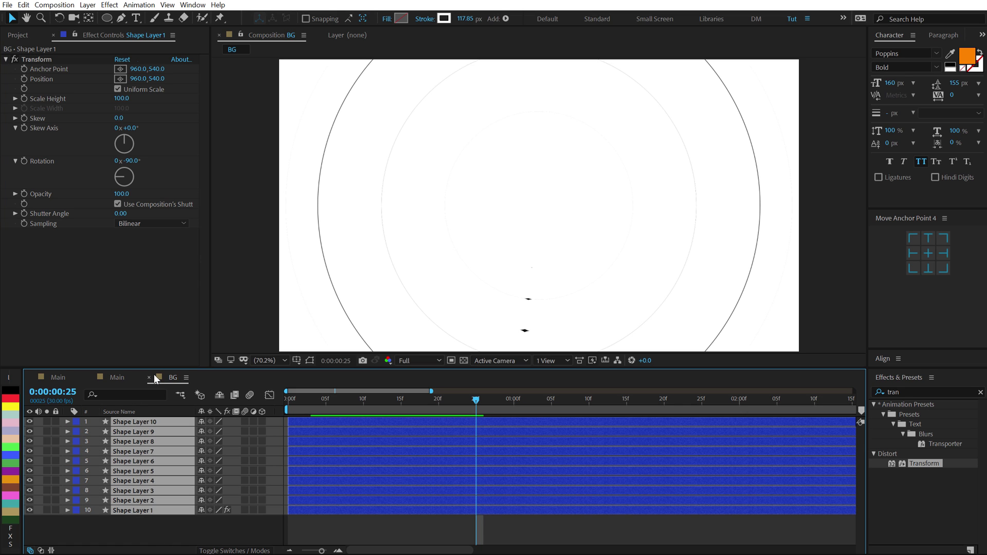
{"action": "key", "text": "ctrl+v"}
{"action": "left_click", "coordinate": [137, 523]}
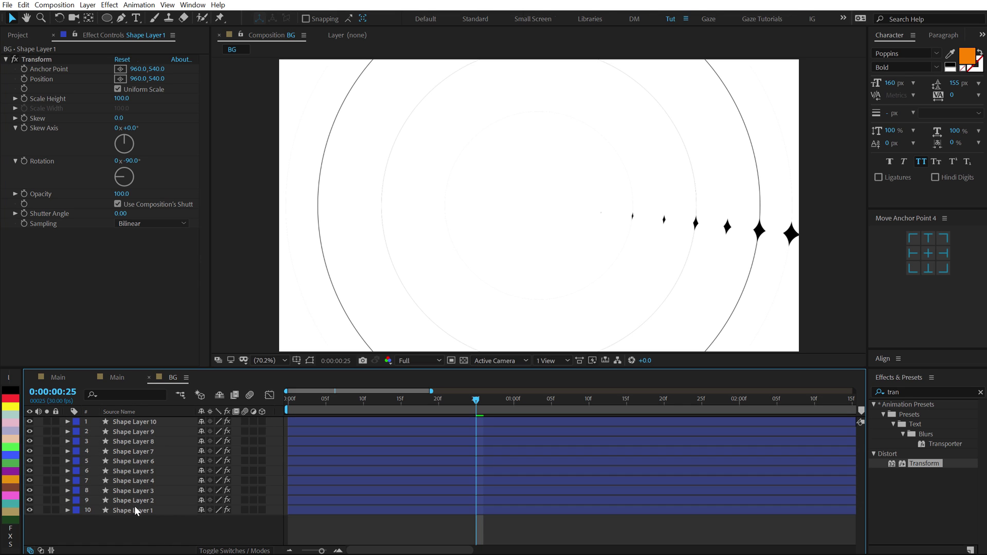
Step: In the Transform effect, set Shape Layer 2's Rotation to 90° and Shape Layer 3's Skew Axis to -125°
{"action": "left_click", "coordinate": [135, 501]}
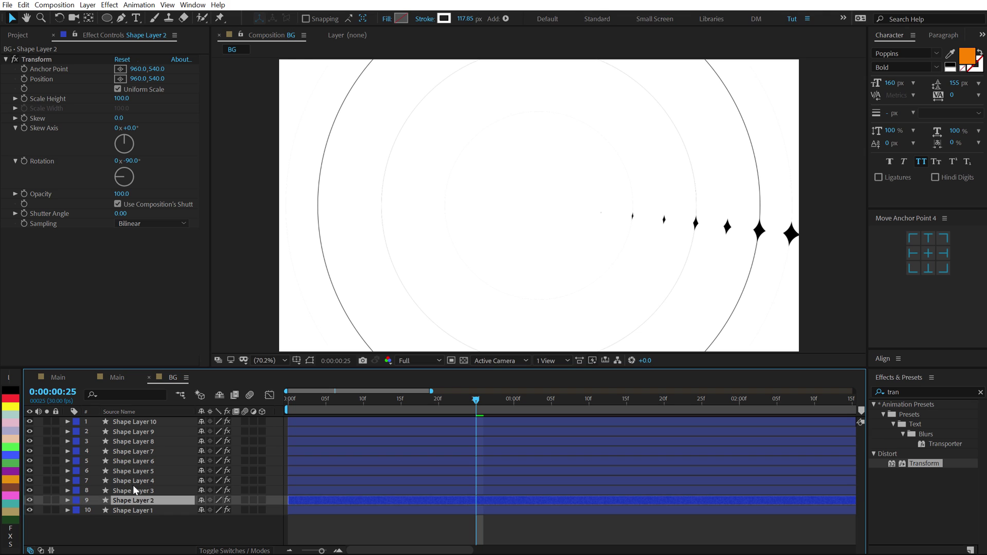
{"action": "left_click", "coordinate": [132, 161]}
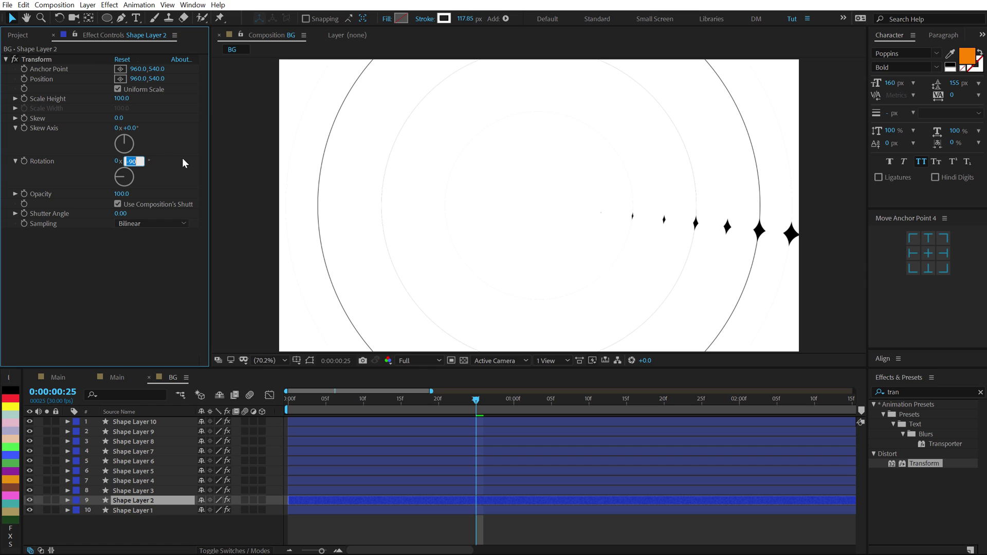
{"action": "type", "text": "90"}
{"action": "key", "text": "Return"}
{"action": "left_click", "coordinate": [150, 492]}
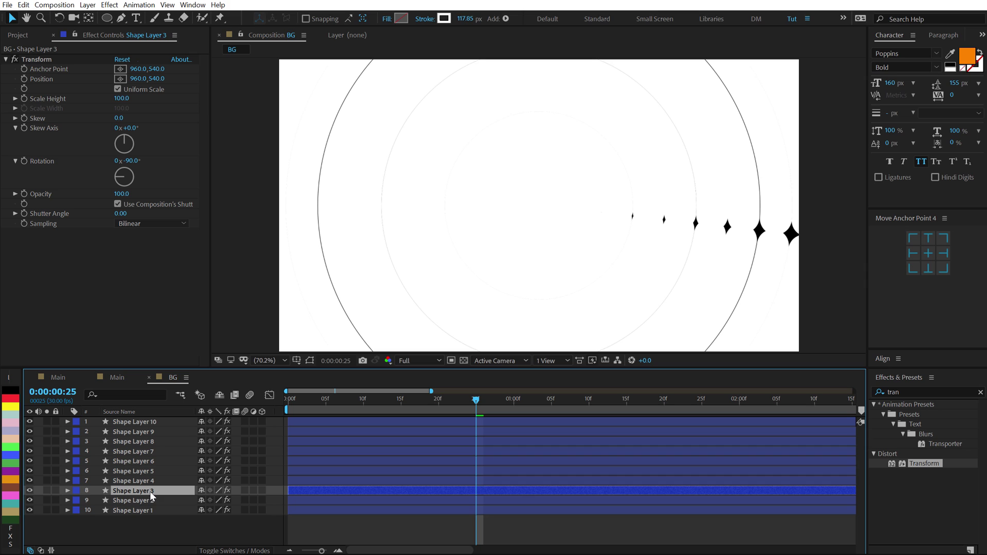
{"action": "left_click", "coordinate": [130, 128]}
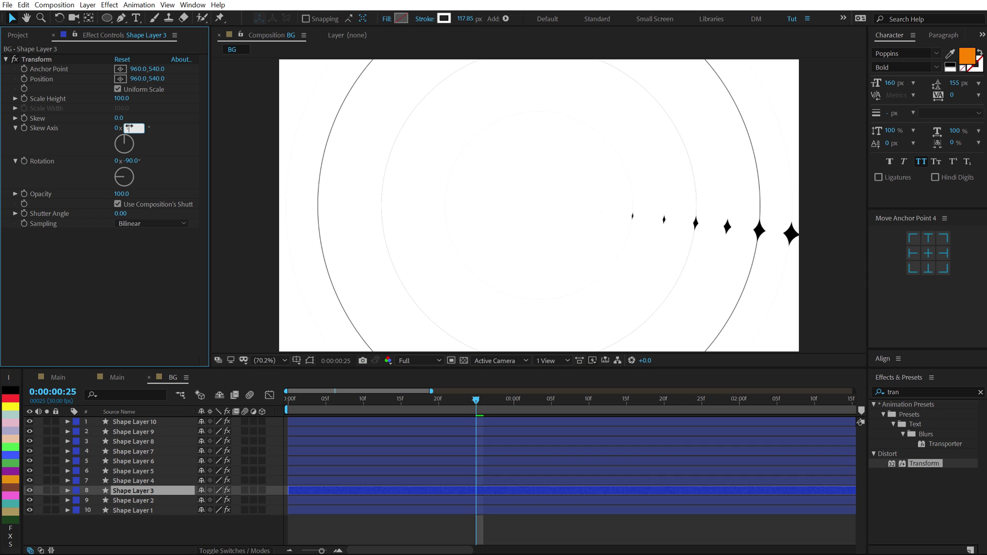
{"action": "type", "text": "-125"}
{"action": "key", "text": "Return"}
Step: Set Shape Layer 4's Transform effect Rotation to 90°, and edit the same value on Shape Layer 5
{"action": "left_click", "coordinate": [139, 482]}
{"action": "left_click", "coordinate": [132, 161]}
{"action": "type", "text": "90"}
{"action": "key", "text": "Return"}
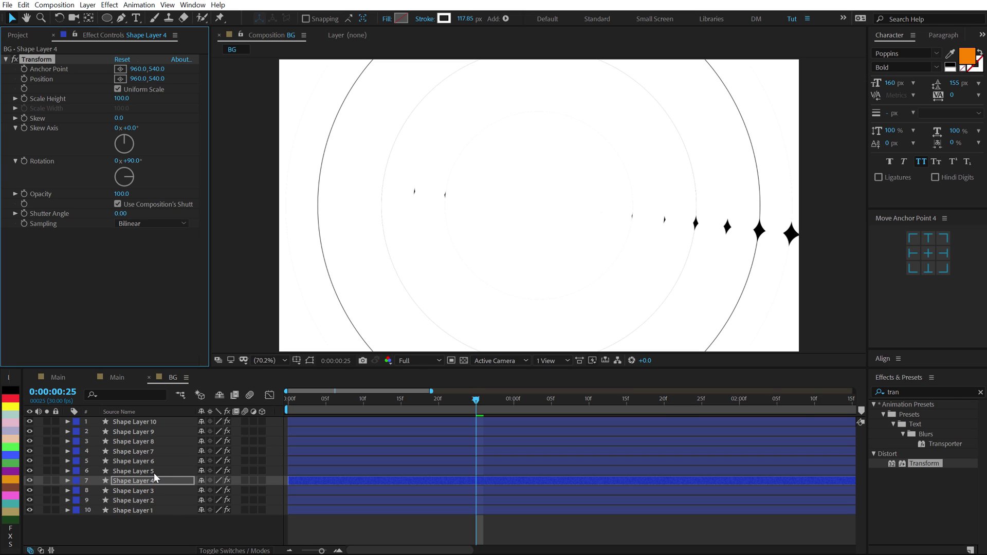
{"action": "left_click", "coordinate": [154, 473]}
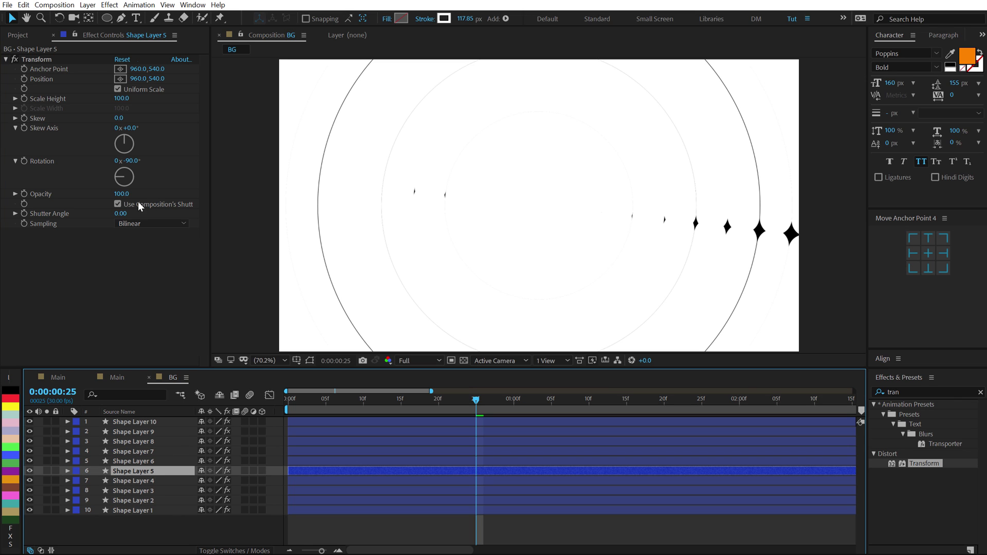
{"action": "left_click", "coordinate": [131, 162]}
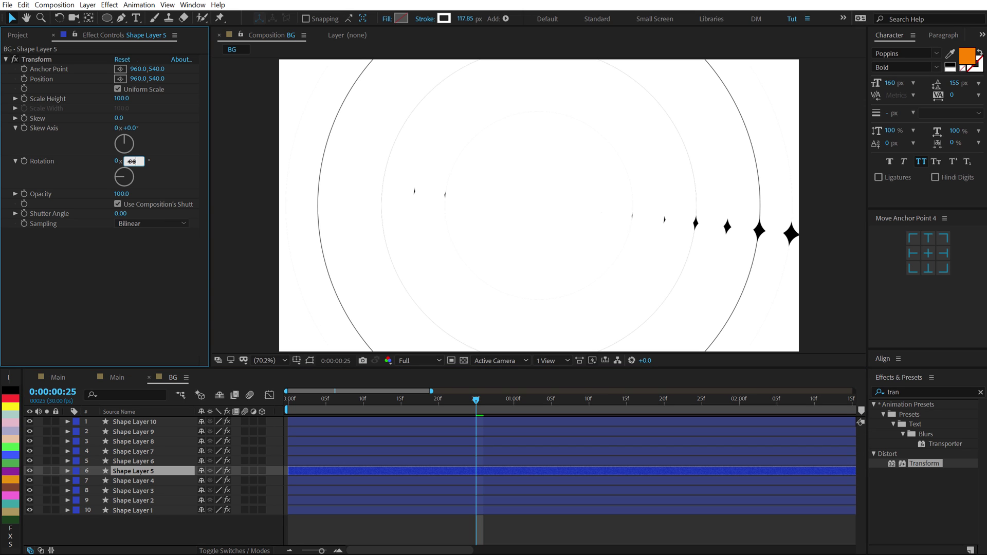
{"action": "key", "text": "Return"}
Step: Set the Transform effect's Rotation to -15° on Shape Layer 6 and -180° on Shape Layer 7
{"action": "left_click", "coordinate": [144, 460]}
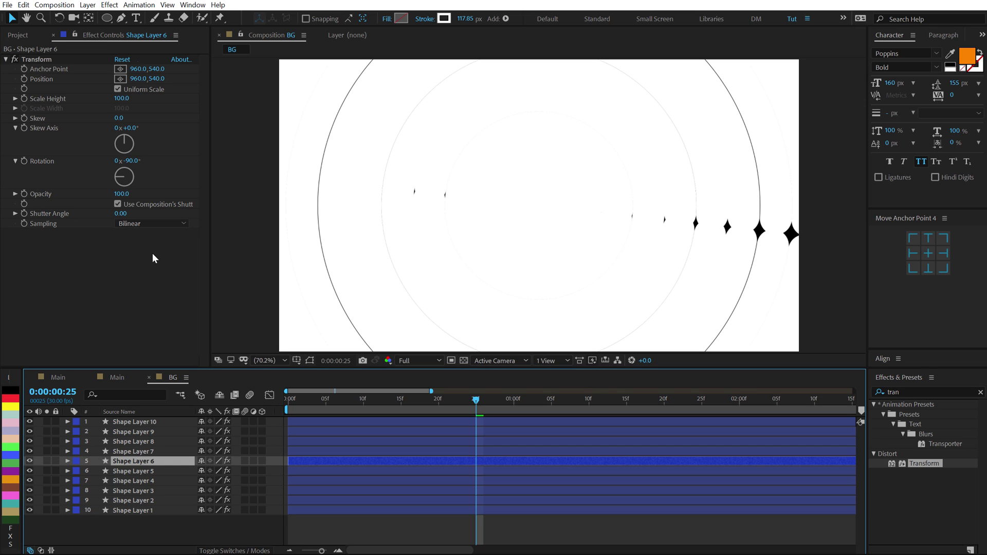
{"action": "left_click", "coordinate": [133, 161]}
{"action": "type", "text": "-15"}
{"action": "key", "text": "Return"}
{"action": "left_click", "coordinate": [151, 452]}
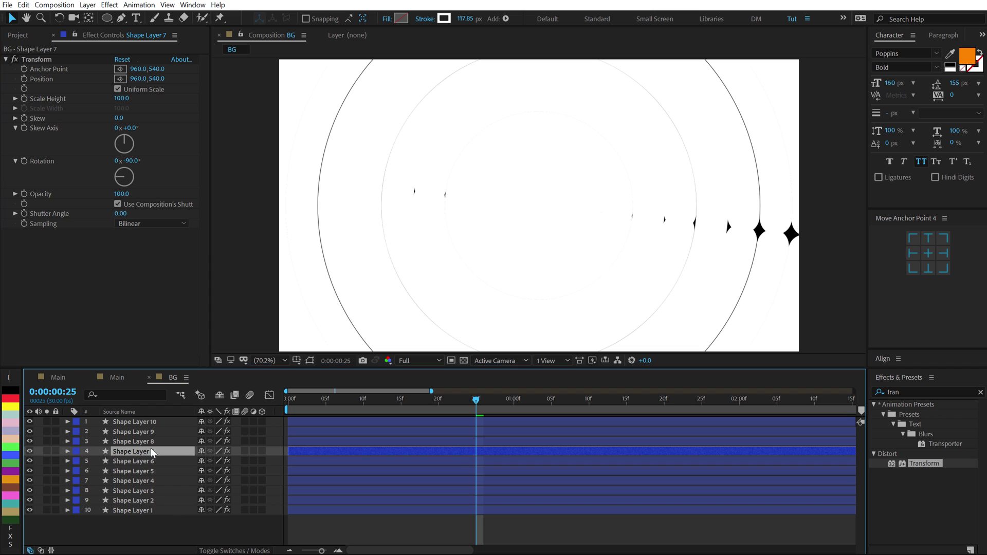
{"action": "left_click", "coordinate": [131, 161]}
{"action": "type", "text": "-180"}
{"action": "key", "text": "Return"}
Step: Change the Transform effect's Rotation on Shape Layers 8 and 9 to offset their reveal starting points
{"action": "left_click", "coordinate": [135, 441]}
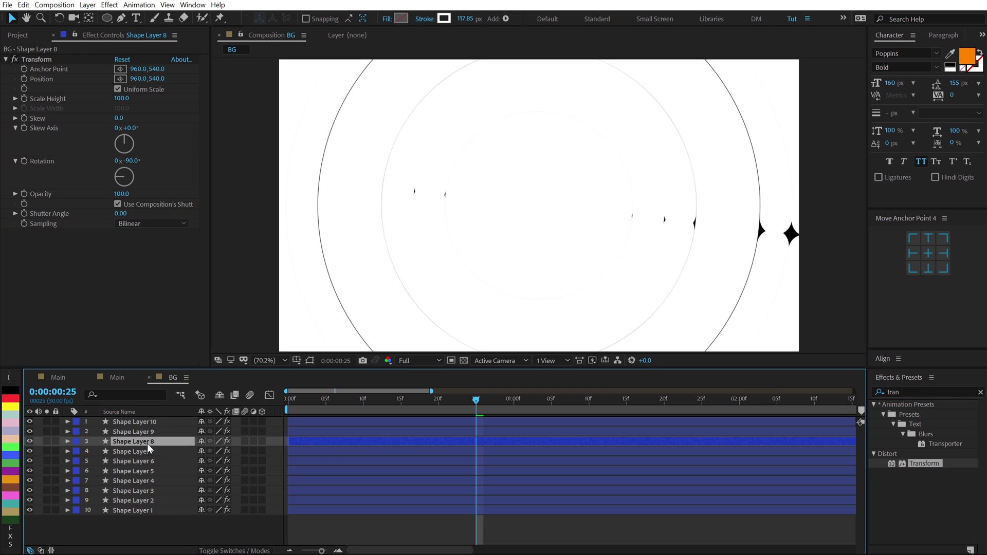
{"action": "left_click", "coordinate": [131, 161]}
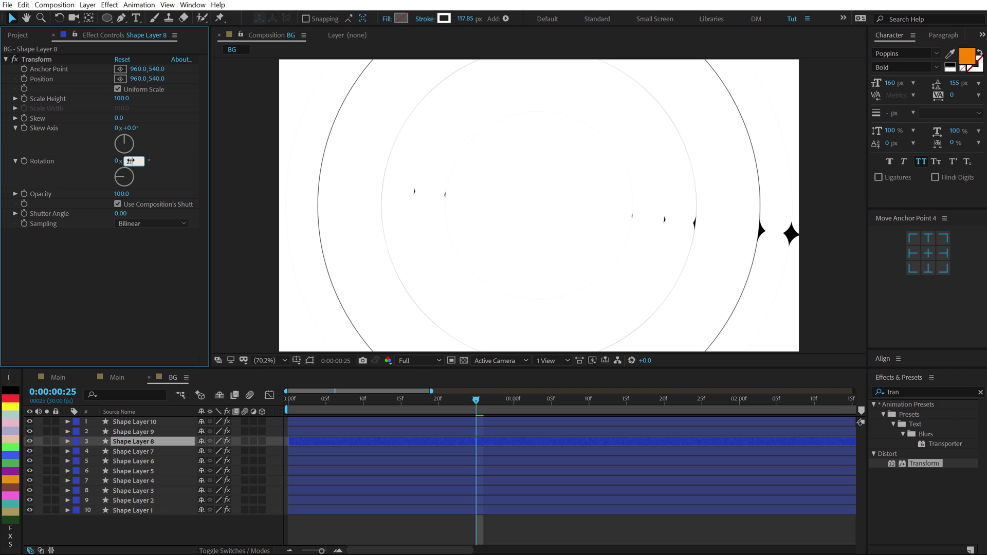
{"action": "left_click", "coordinate": [126, 434]}
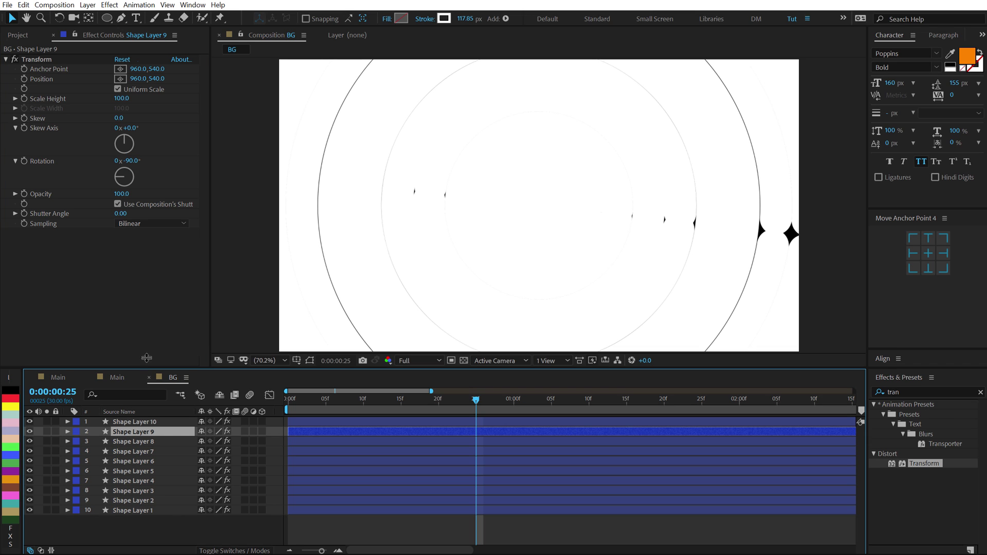
{"action": "left_click", "coordinate": [130, 161]}
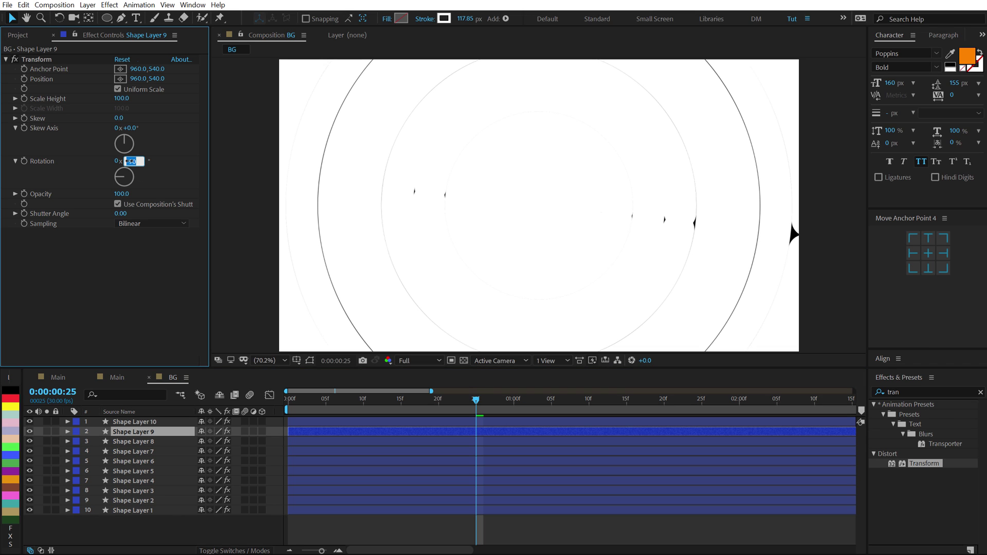
Step: Set the Transform effect's Rotation on Shape Layer 10 to -180° and preview the animation from the first frame
{"action": "left_click", "coordinate": [157, 422]}
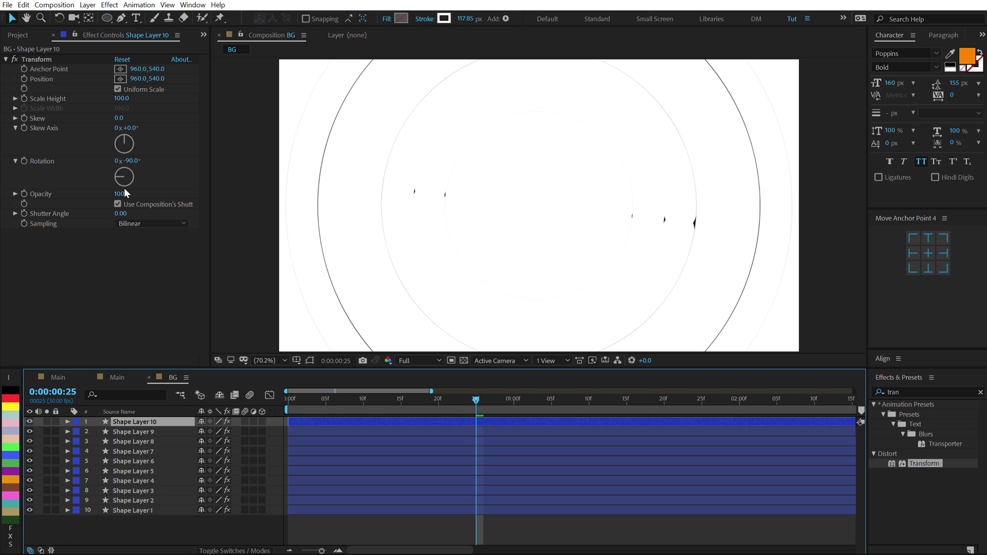
{"action": "left_click", "coordinate": [132, 161]}
{"action": "type", "text": "-180"}
{"action": "key", "text": "Return"}
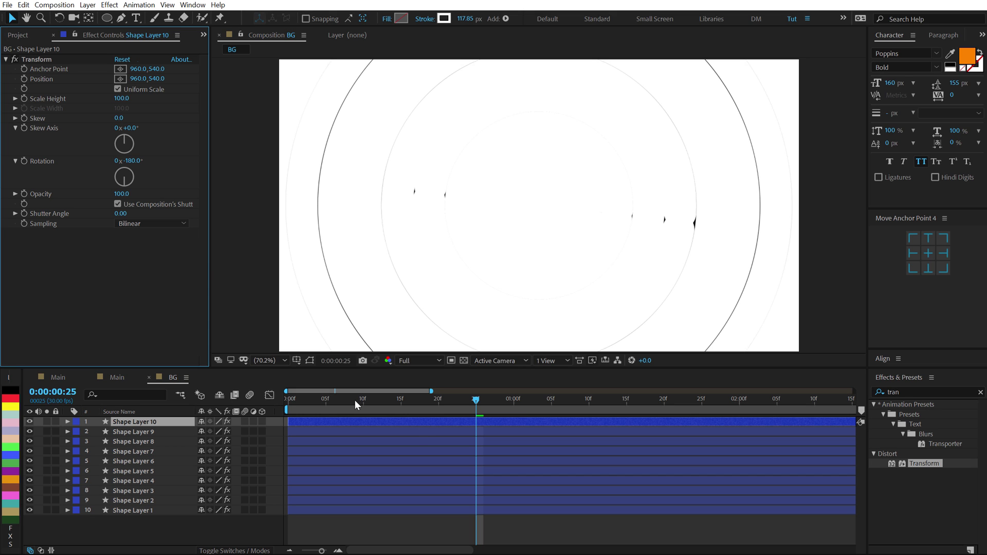
{"action": "left_click_drag", "start_coordinate": [295, 400], "coordinate": [261, 404]}
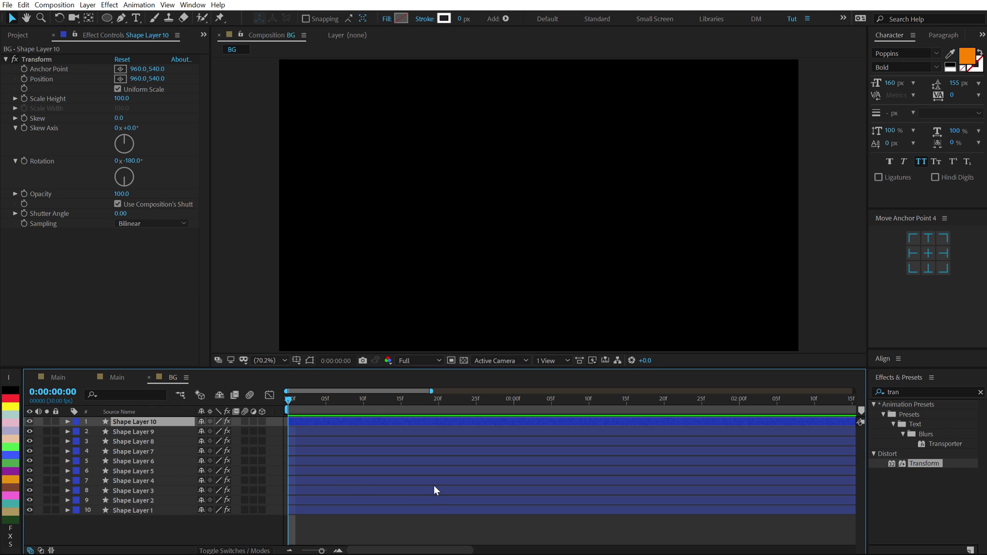
{"action": "key", "text": "space"}
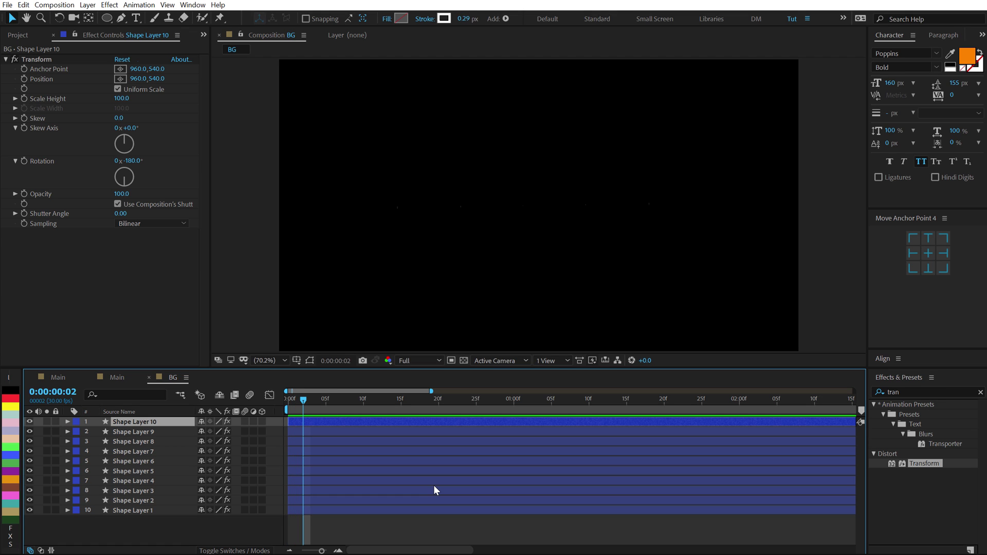
Step: Trim the out points of all ten shape layers to frame 3
{"action": "left_click_drag", "start_coordinate": [124, 526], "coordinate": [159, 408]}
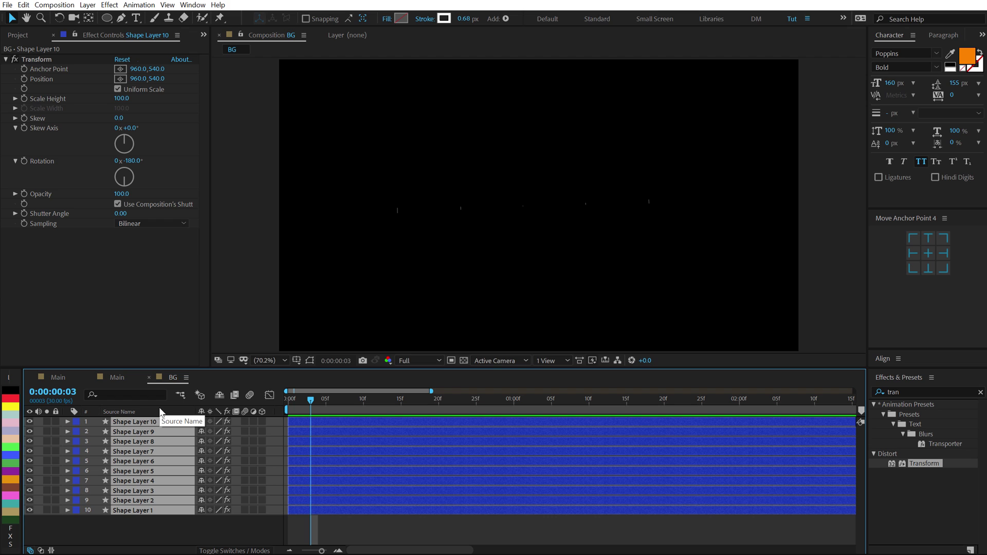
{"action": "key", "text": "alt+bracketright"}
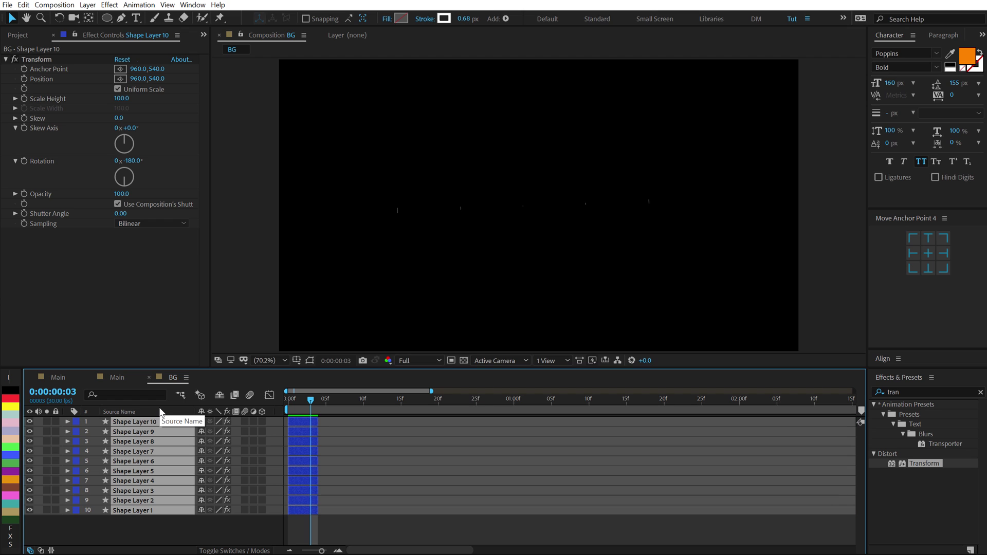
{"action": "left_click", "coordinate": [125, 527]}
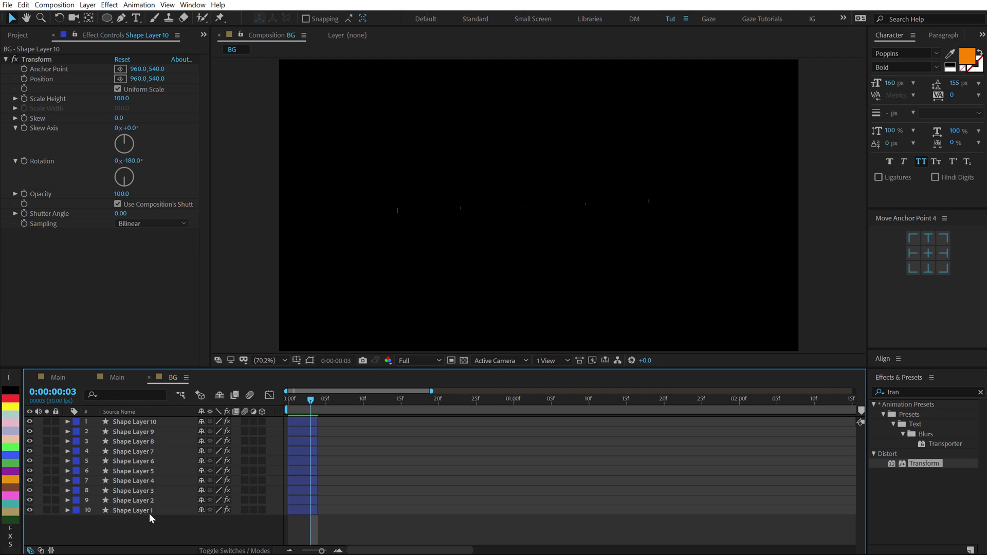
Step: Sequence all ten shape layers in order from Shape Layer 1 to Shape Layer 10, without overlap
{"action": "left_click", "coordinate": [147, 512]}
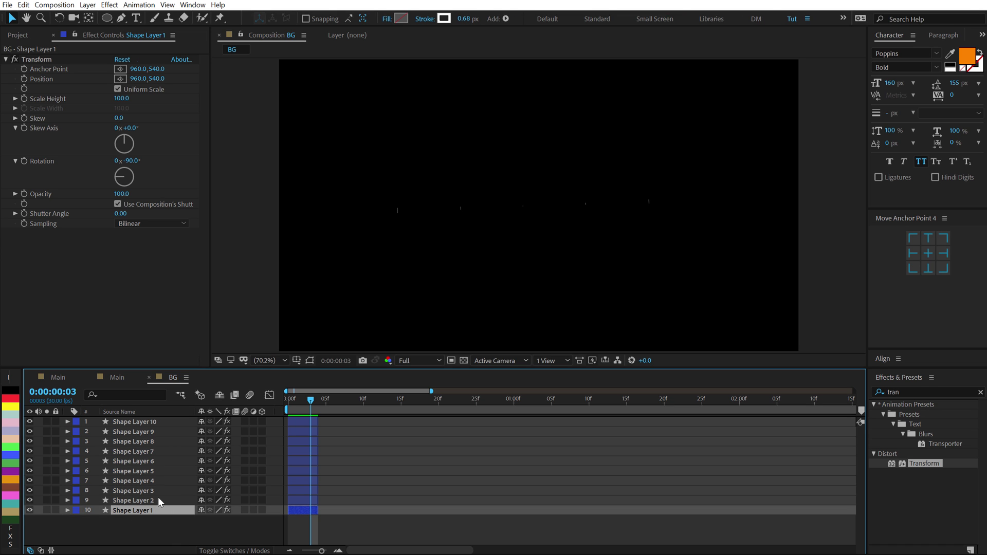
{"action": "left_click", "coordinate": [146, 424], "text": "shift"}
{"action": "left_click", "coordinate": [145, 5]}
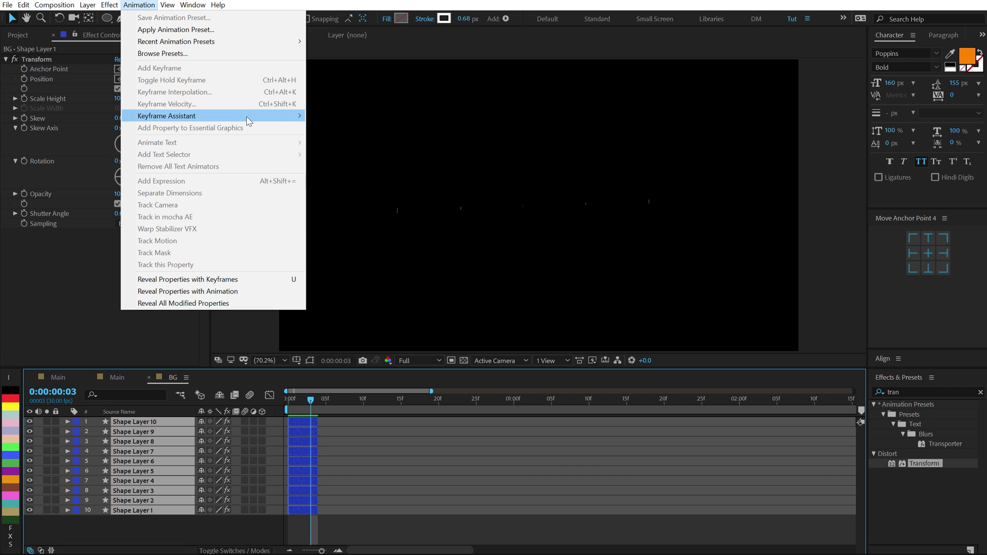
{"action": "mouse_move", "coordinate": [249, 120]}
{"action": "left_click", "coordinate": [348, 204]}
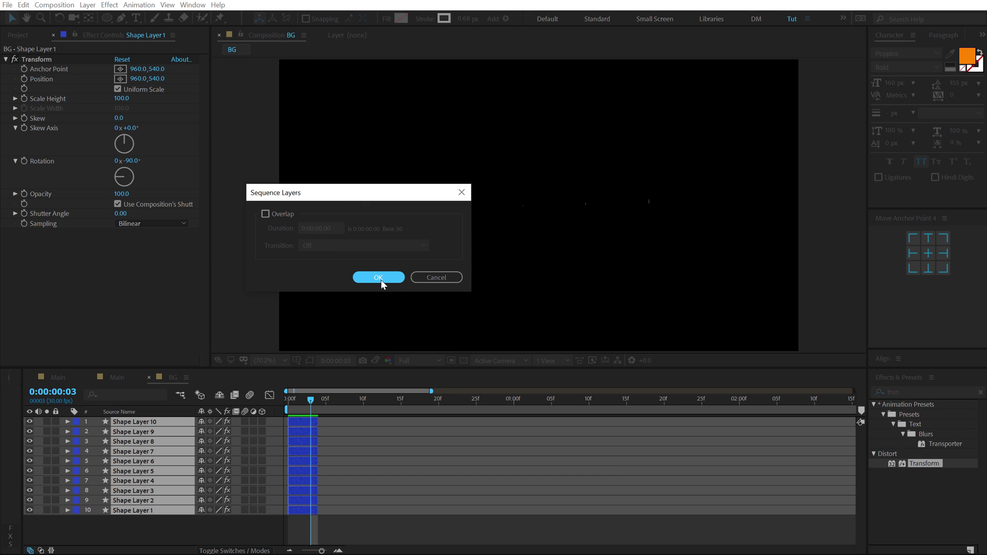
{"action": "left_click", "coordinate": [381, 280]}
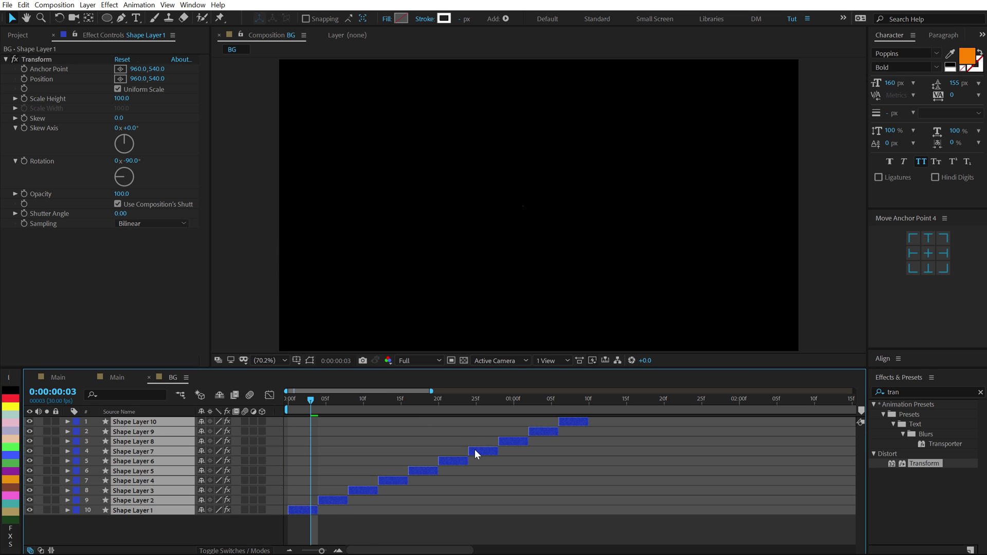
Step: Extend the staggered shape layers' out points to the end of the composition and preview the animation from the first frame
{"action": "left_click_drag", "start_coordinate": [317, 511], "coordinate": [948, 485]}
{"action": "key", "text": "semicolon"}
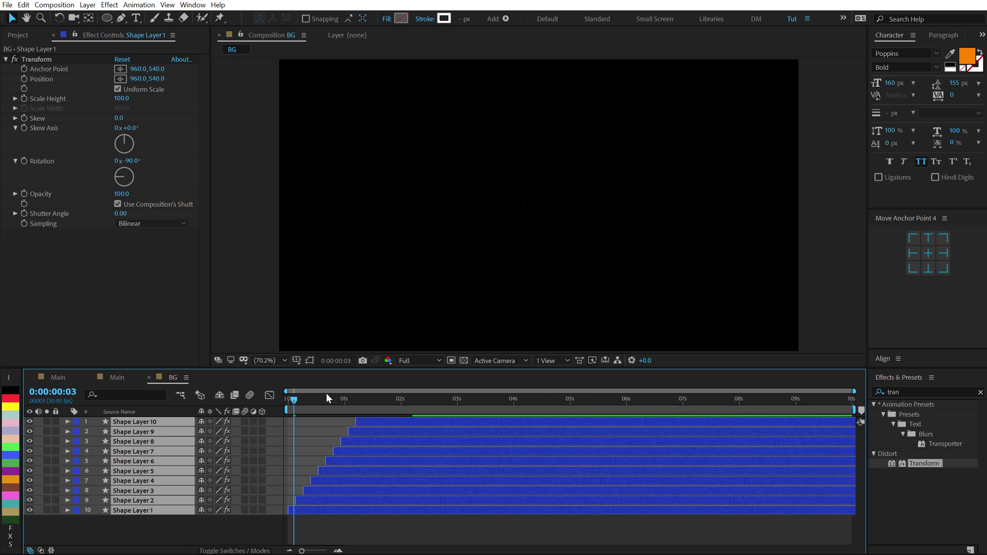
{"action": "left_click", "coordinate": [287, 406]}
{"action": "key", "text": "space"}
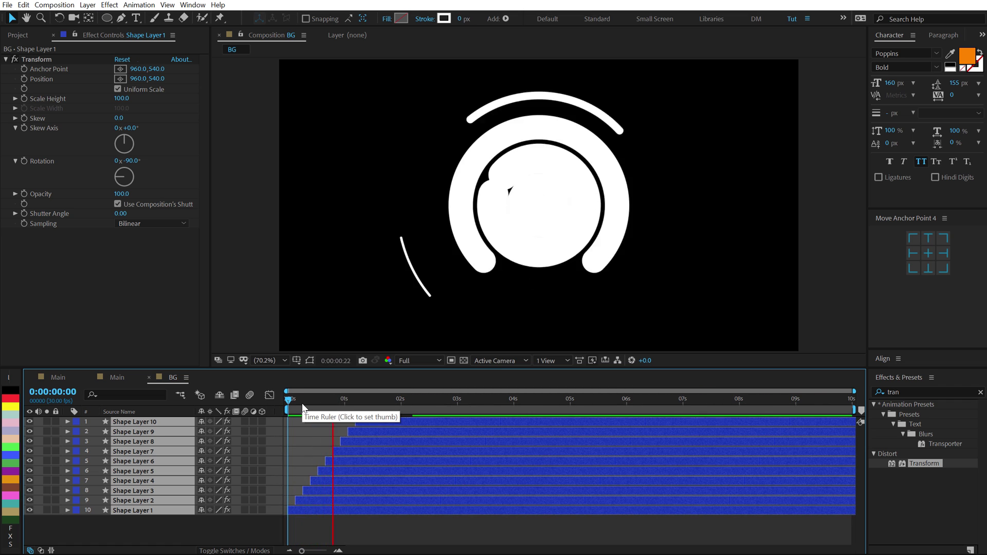
{"action": "key", "text": "space"}
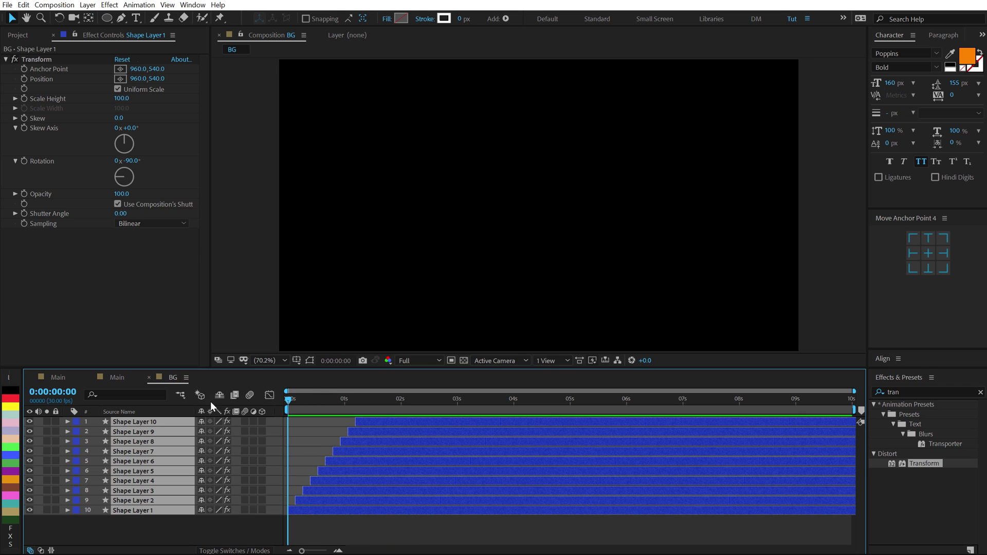
{"action": "key", "text": "space"}
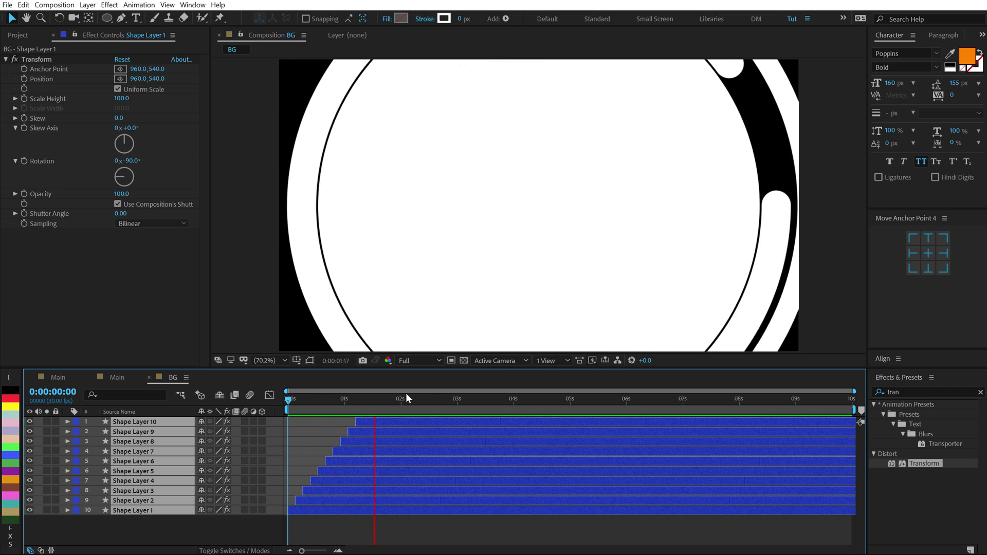
Step: Add the BG composition as a layer in the empty Main composition and scrub through its animation
{"action": "left_click", "coordinate": [117, 378]}
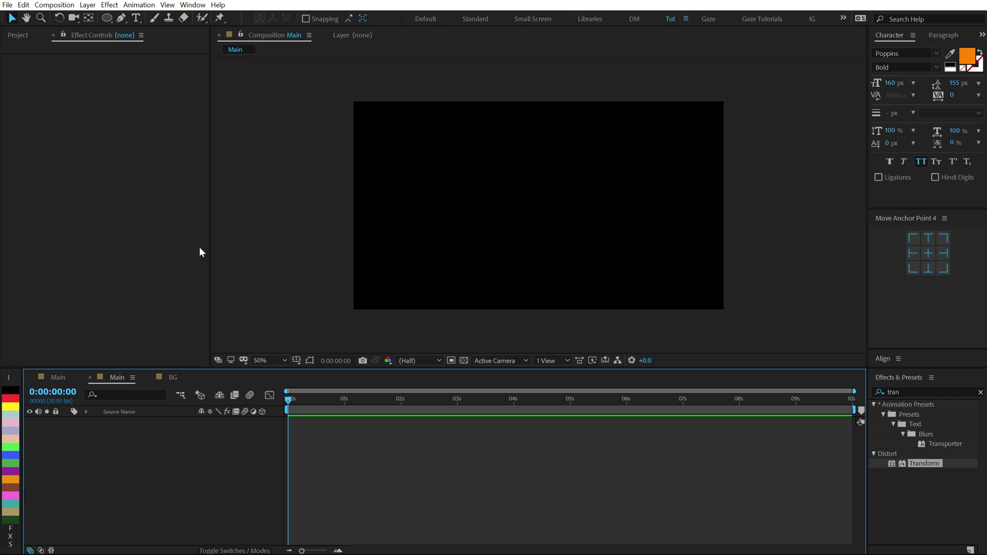
{"action": "left_click", "coordinate": [20, 35]}
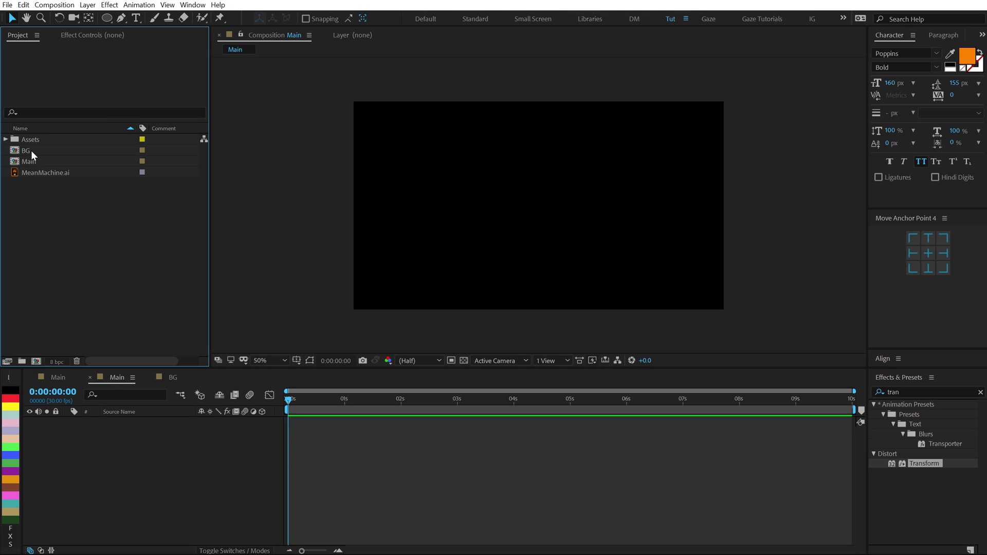
{"action": "left_click_drag", "start_coordinate": [31, 150], "coordinate": [116, 396]}
{"action": "left_click_drag", "start_coordinate": [119, 447], "coordinate": [120, 443]}
{"action": "mouse_move", "coordinate": [315, 402]}
{"action": "left_mouse_down"}
{"action": "mouse_move", "coordinate": [373, 388]}
{"action": "mouse_move", "coordinate": [327, 391]}
{"action": "left_mouse_up"}
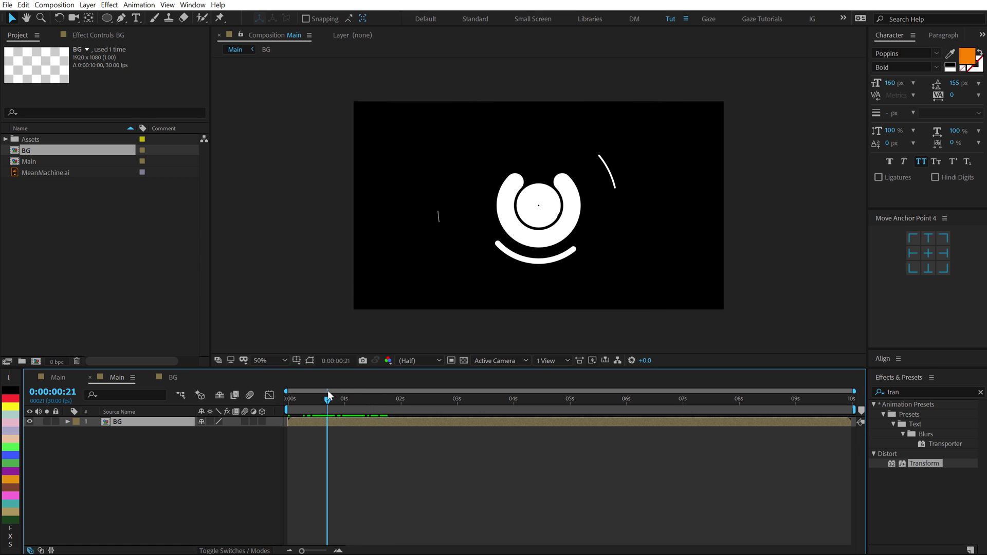
Step: Create a black 1920 x 1080 solid named BG and place it beneath the BG composition layer
{"action": "left_click", "coordinate": [149, 462]}
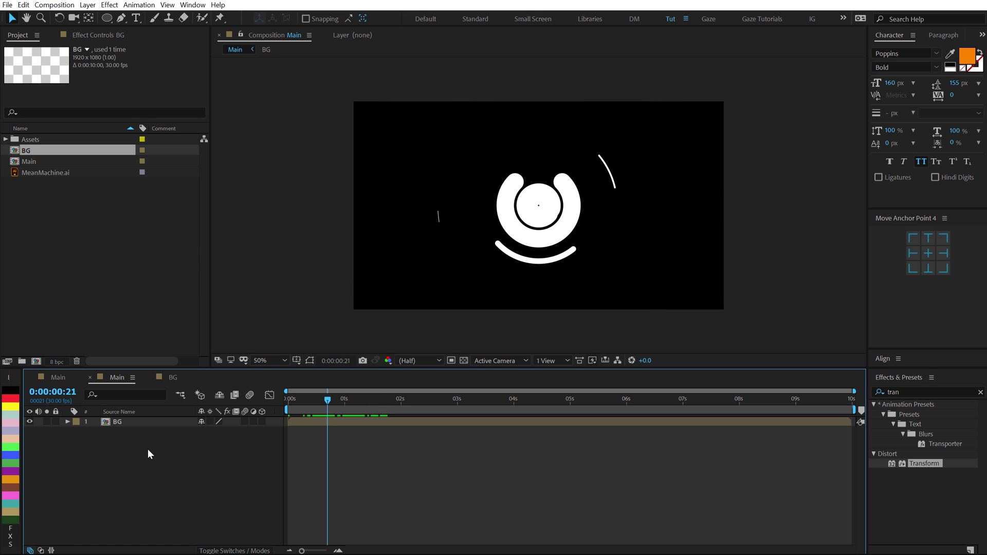
{"action": "key", "text": "ctrl+y"}
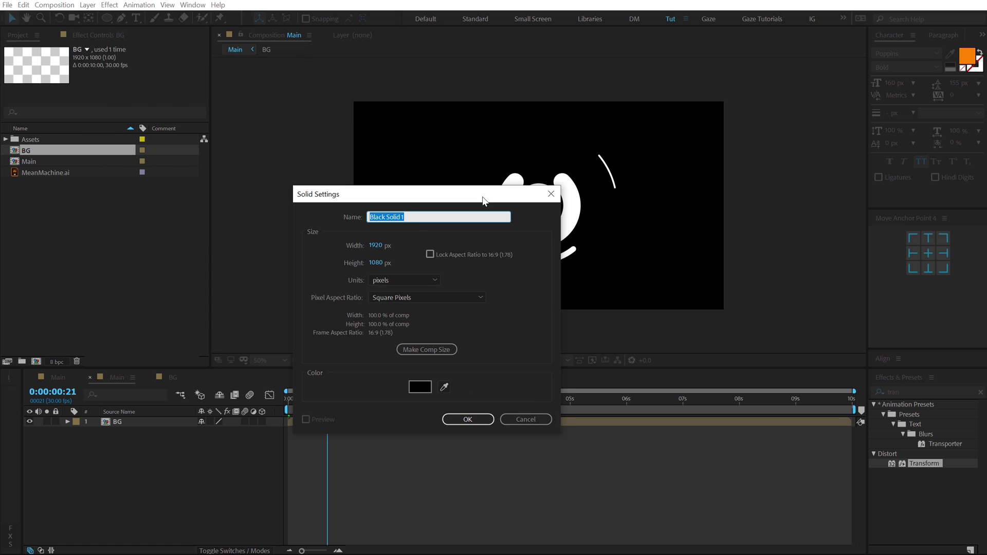
{"action": "type", "text": "BG"}
{"action": "left_click", "coordinate": [468, 419]}
{"action": "left_click_drag", "start_coordinate": [117, 428], "coordinate": [119, 468]}
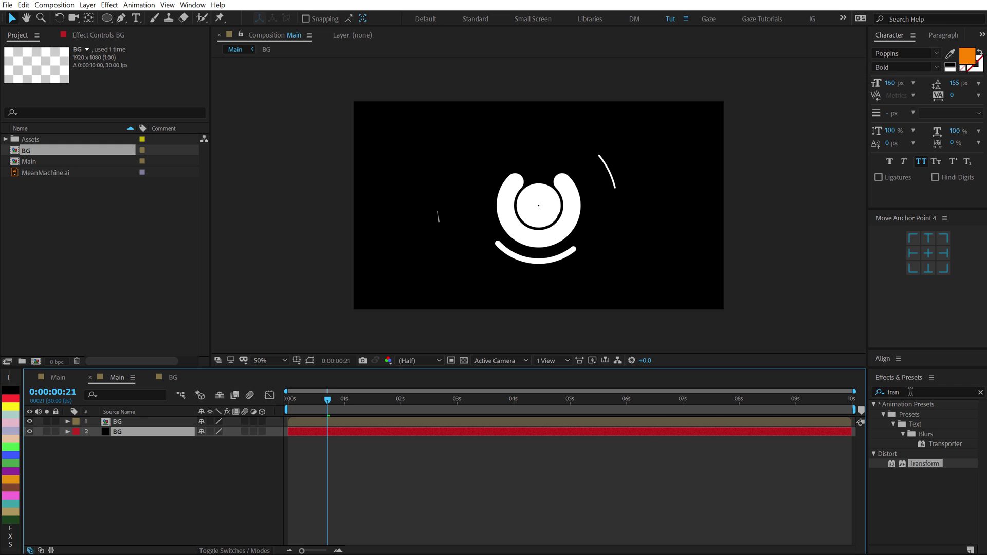
Step: Apply a Fill effect to the BG solid and set its color to dark navy 10121A
{"action": "left_click", "coordinate": [911, 392]}
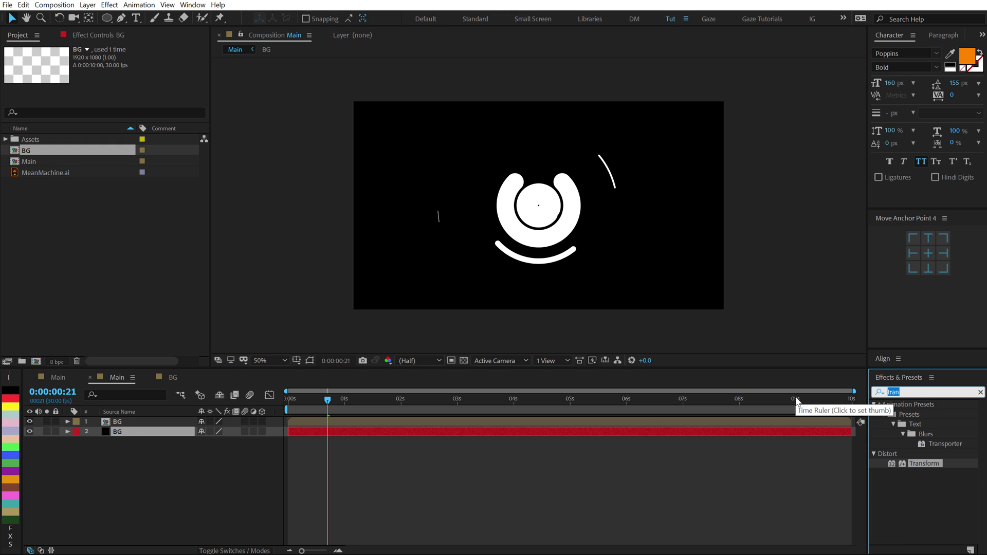
{"action": "type", "text": "fill"}
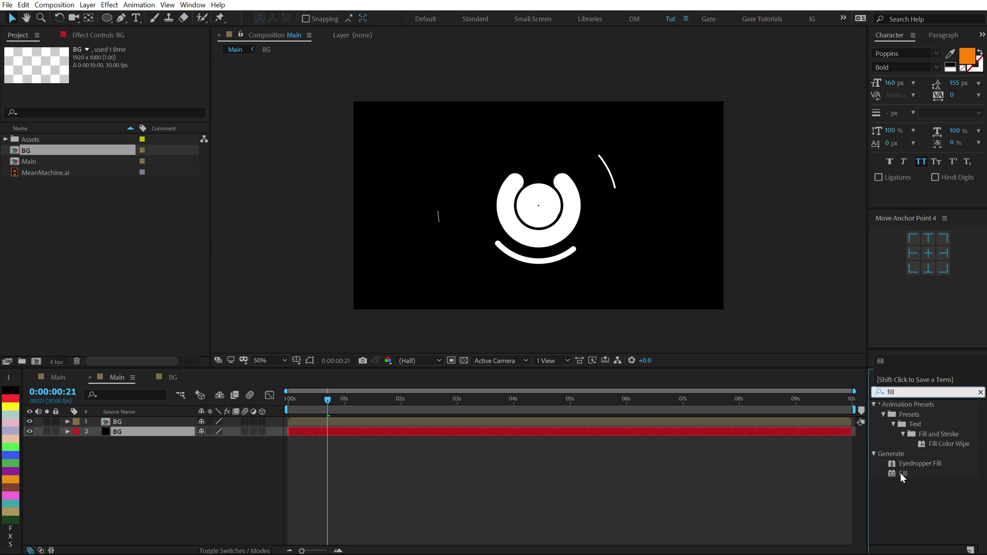
{"action": "double_click", "coordinate": [900, 473]}
{"action": "left_click", "coordinate": [121, 89]}
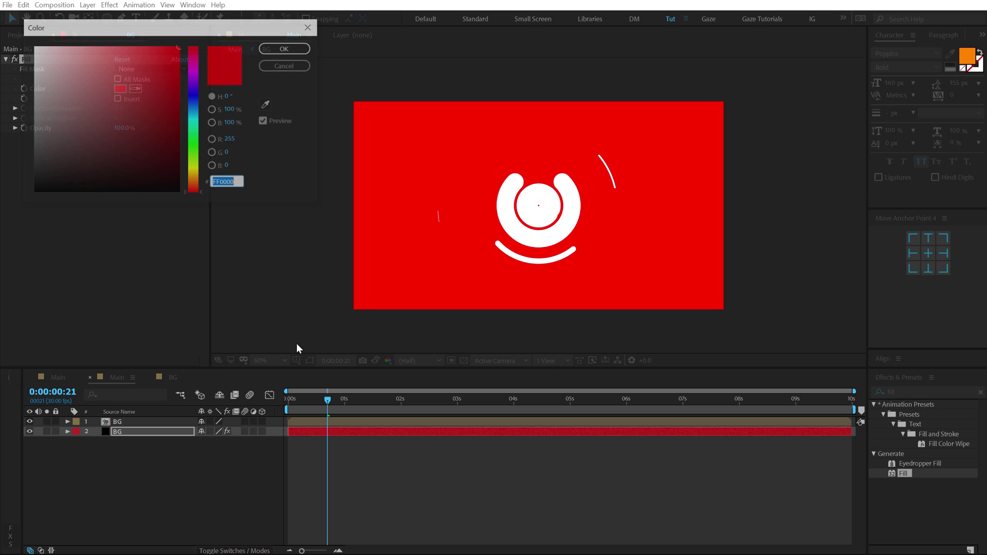
{"action": "left_click_drag", "start_coordinate": [193, 133], "coordinate": [193, 98]}
{"action": "left_click_drag", "start_coordinate": [132, 143], "coordinate": [88, 178]}
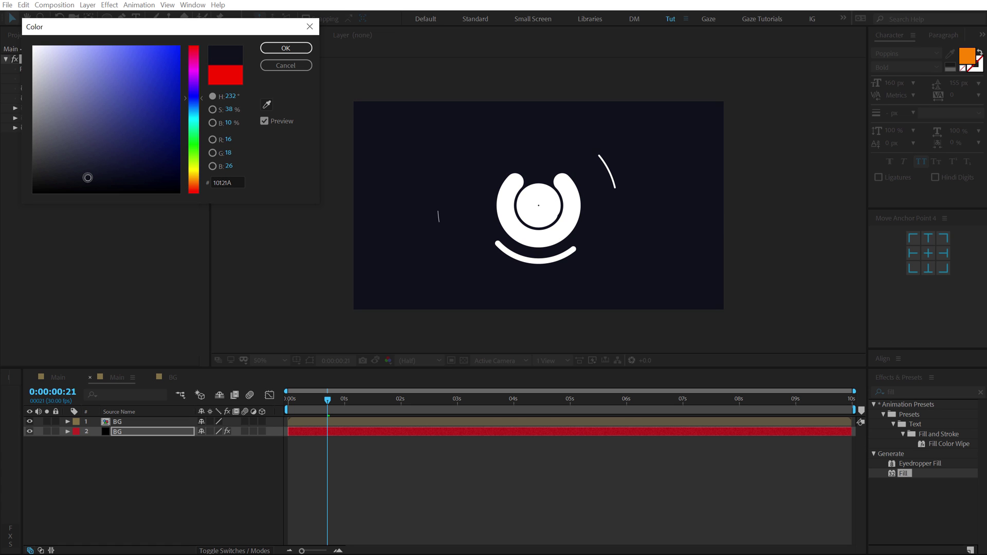
{"action": "left_click", "coordinate": [278, 51]}
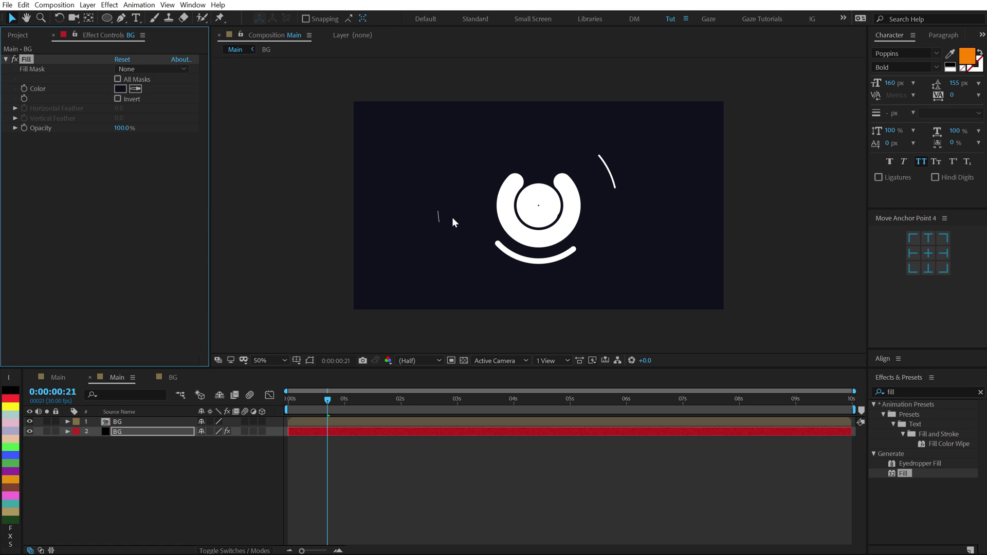
Step: Apply a Fill effect to the BG composition layer and make the layer start at about 1 second, consulting the finished Main composition
{"action": "left_click", "coordinate": [160, 470]}
{"action": "left_click", "coordinate": [119, 422]}
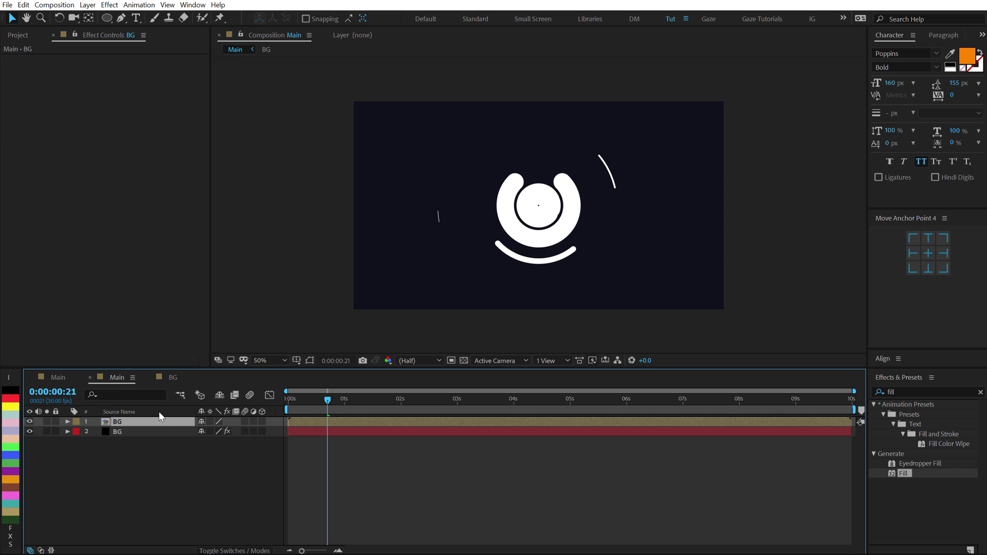
{"action": "double_click", "coordinate": [901, 472]}
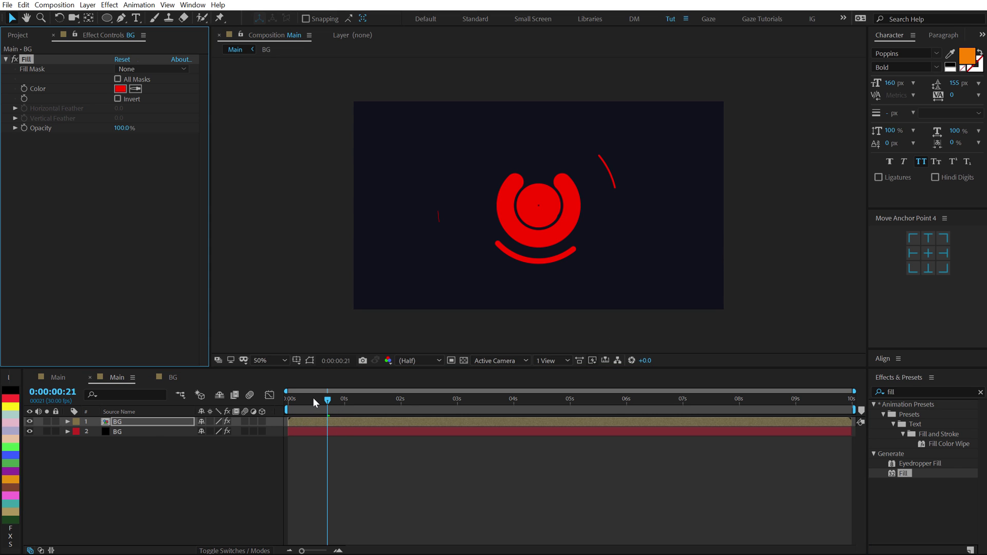
{"action": "left_click_drag", "start_coordinate": [328, 400], "coordinate": [442, 400]}
{"action": "left_click", "coordinate": [61, 378]}
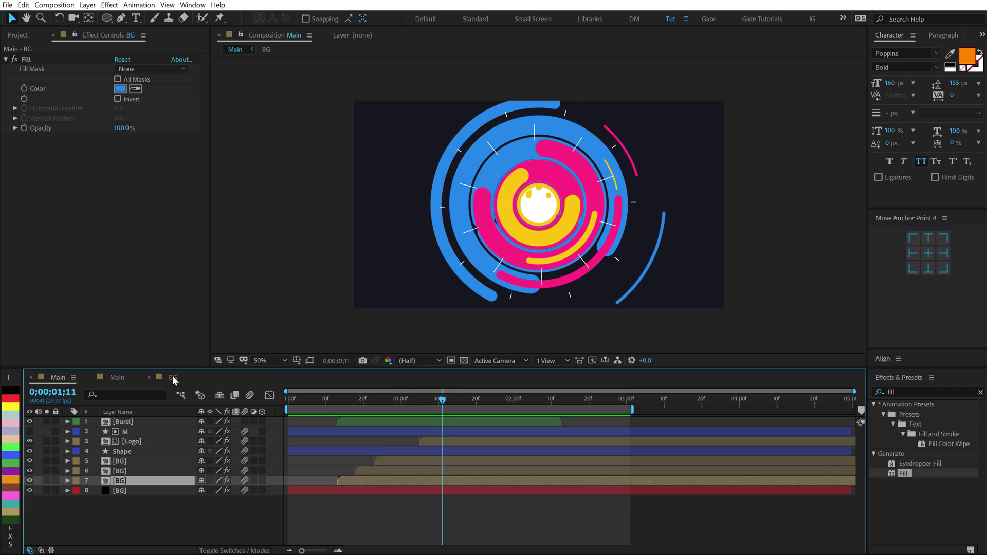
{"action": "left_click", "coordinate": [128, 377]}
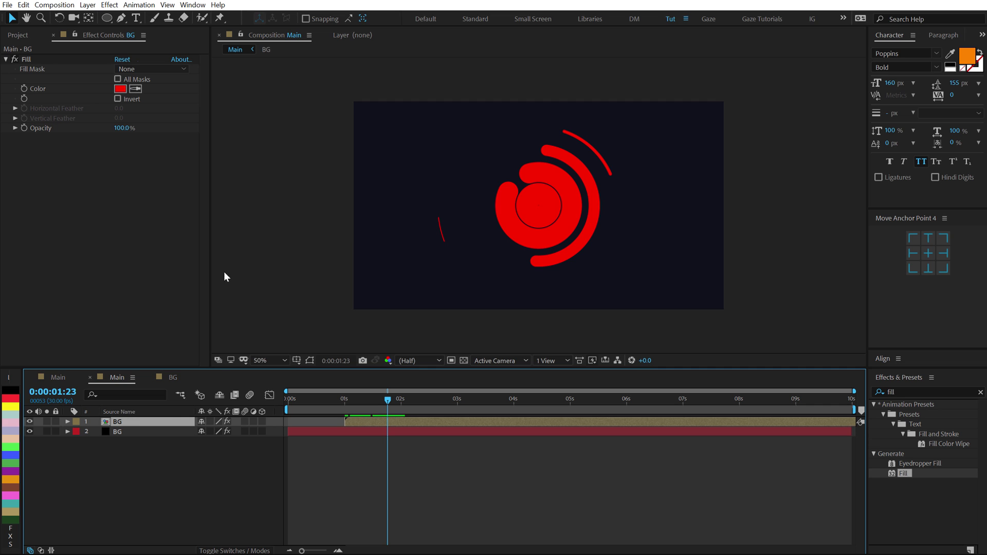
Step: Set the BG composition layer's Fill color to blue 0092FF
{"action": "left_click", "coordinate": [121, 89]}
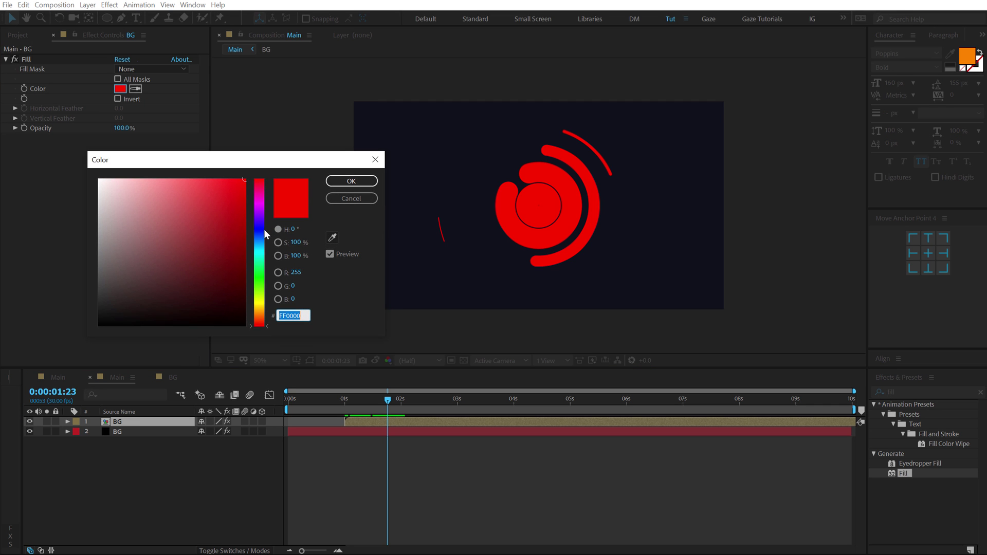
{"action": "left_click_drag", "start_coordinate": [264, 229], "coordinate": [263, 242]}
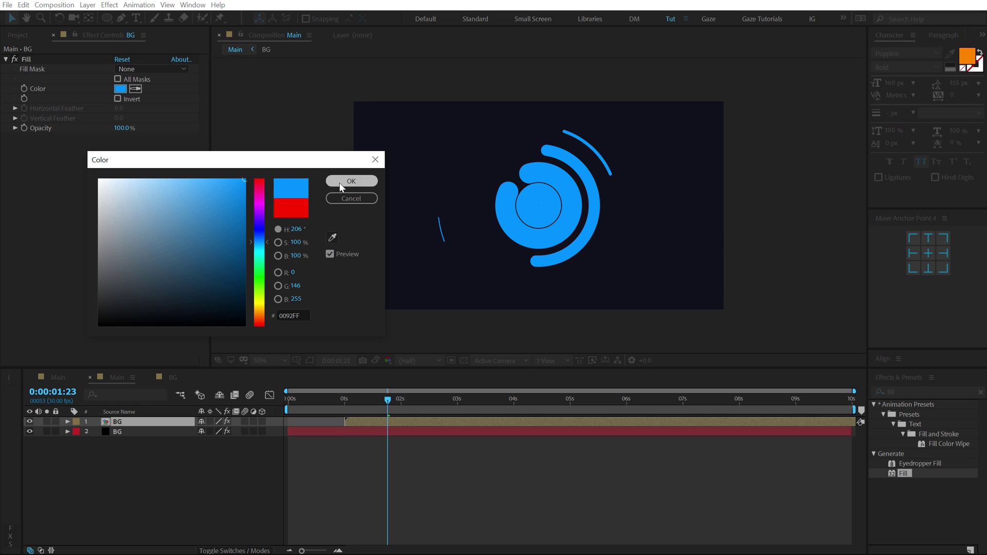
{"action": "left_click", "coordinate": [366, 181]}
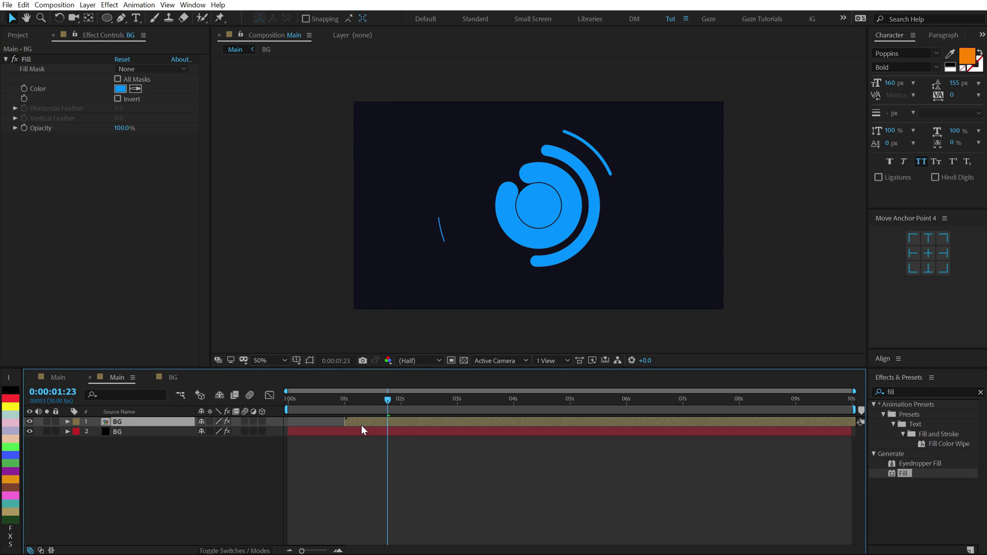
Step: Duplicate the blue BG layer with the copy starting a few frames later, and set the copy's Fill color to FF385A
{"action": "key", "text": "ctrl+d"}
{"action": "left_click_drag", "start_coordinate": [358, 421], "coordinate": [371, 421]}
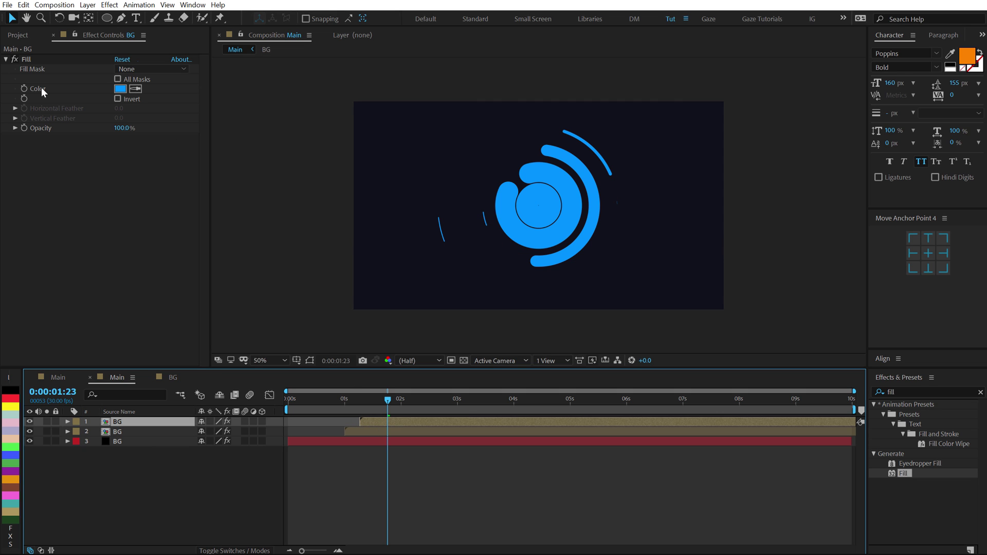
{"action": "left_click", "coordinate": [120, 88]}
{"action": "left_click", "coordinate": [261, 188]}
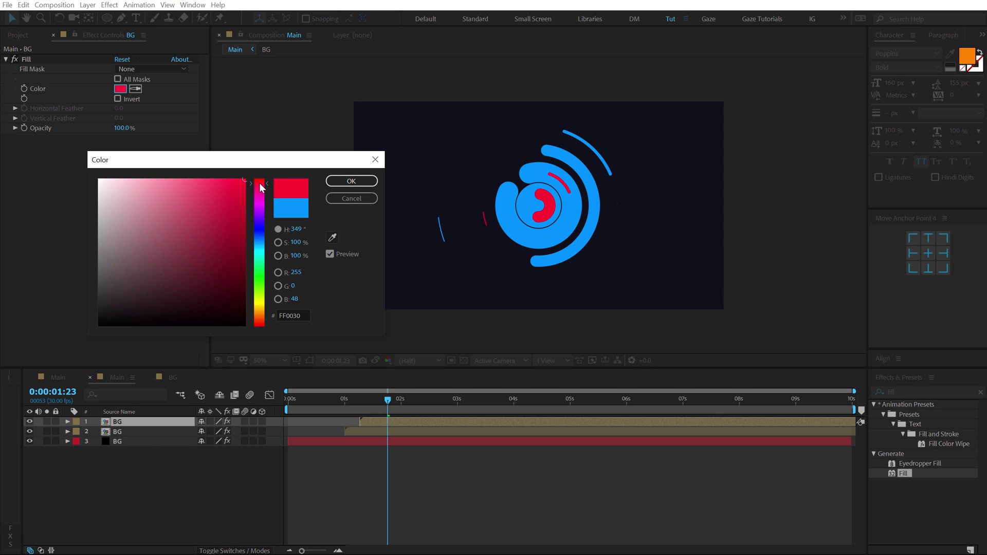
{"action": "left_click_drag", "start_coordinate": [223, 188], "coordinate": [213, 178]}
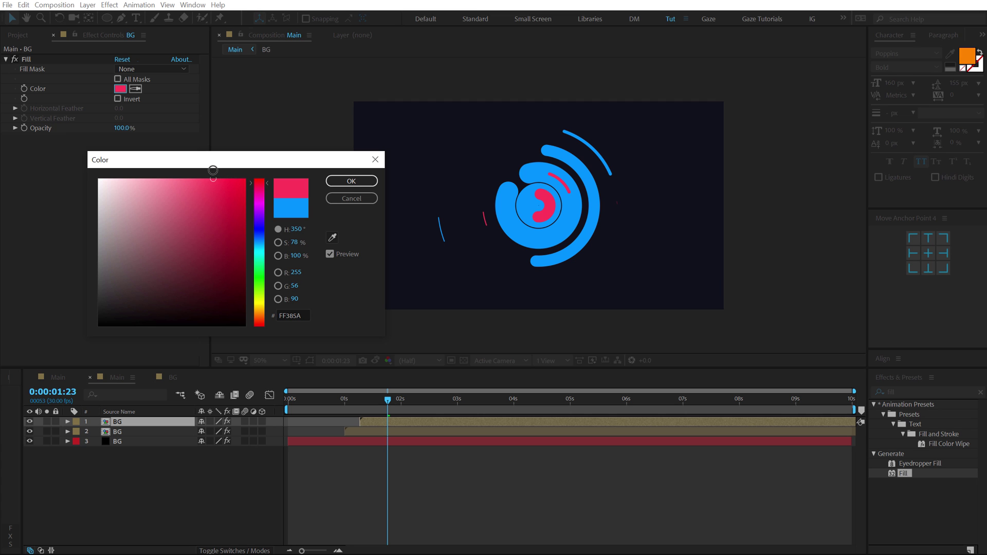
{"action": "left_click", "coordinate": [351, 181]}
Step: Check the overlapping circles further along the timeline and shift the duplicate BG layer's Fill color to pink FF3873
{"action": "left_click_drag", "start_coordinate": [388, 400], "coordinate": [427, 399]}
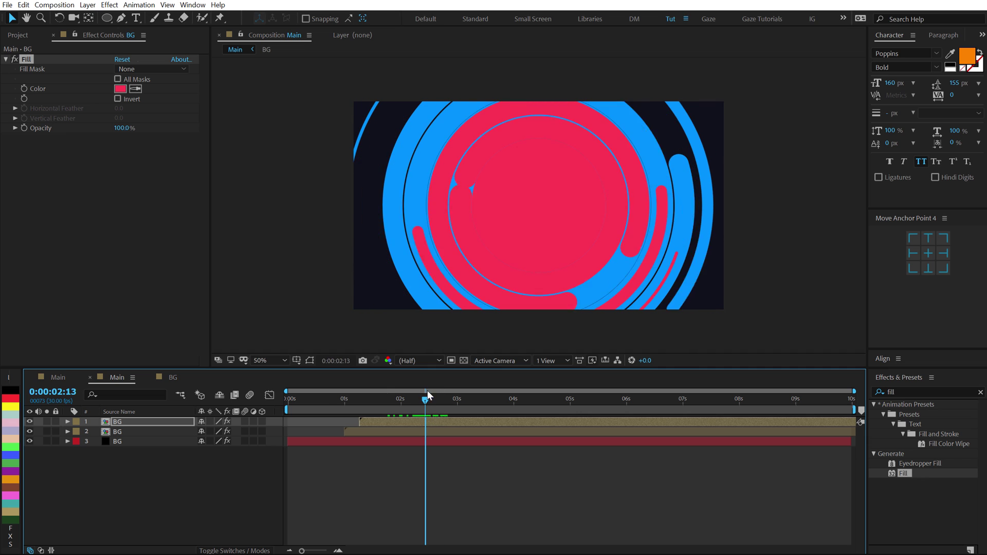
{"action": "left_click", "coordinate": [120, 88]}
{"action": "left_click_drag", "start_coordinate": [260, 184], "coordinate": [263, 186]}
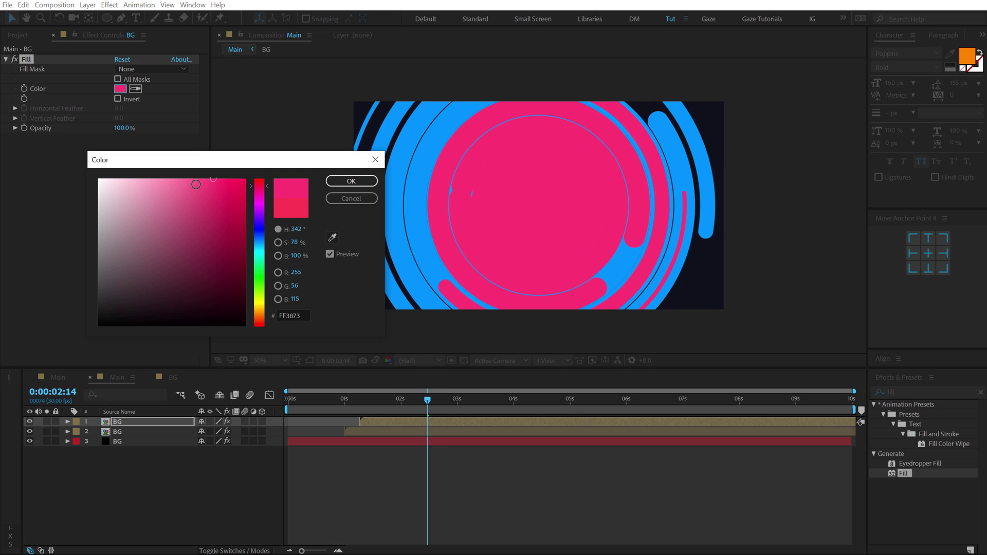
{"action": "left_click", "coordinate": [350, 181]}
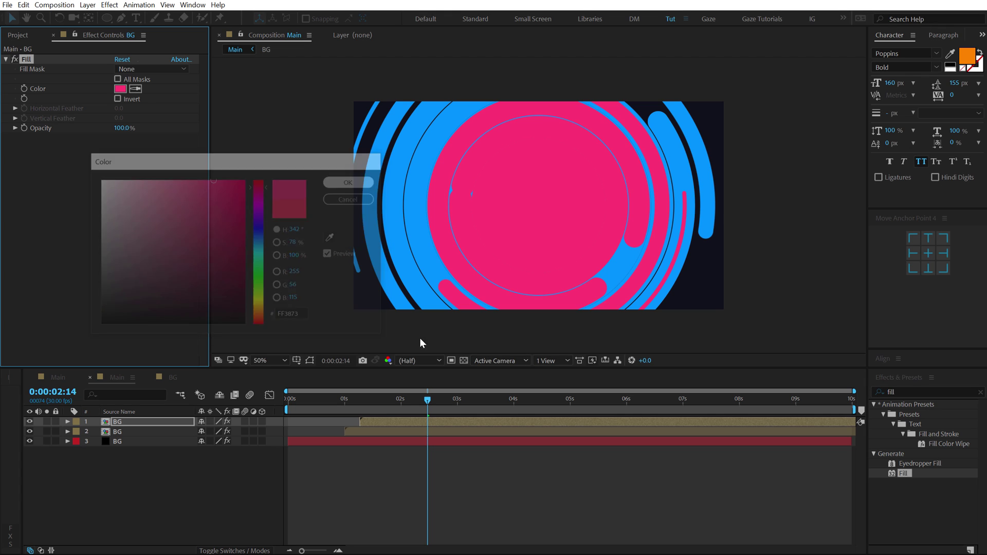
Step: Duplicate the pink BG layer with the copy starting a few frames later, and set the copy's Fill color to yellow FFF238
{"action": "left_click", "coordinate": [376, 421]}
{"action": "key", "text": "ctrl+d"}
{"action": "left_click_drag", "start_coordinate": [370, 418], "coordinate": [386, 418]}
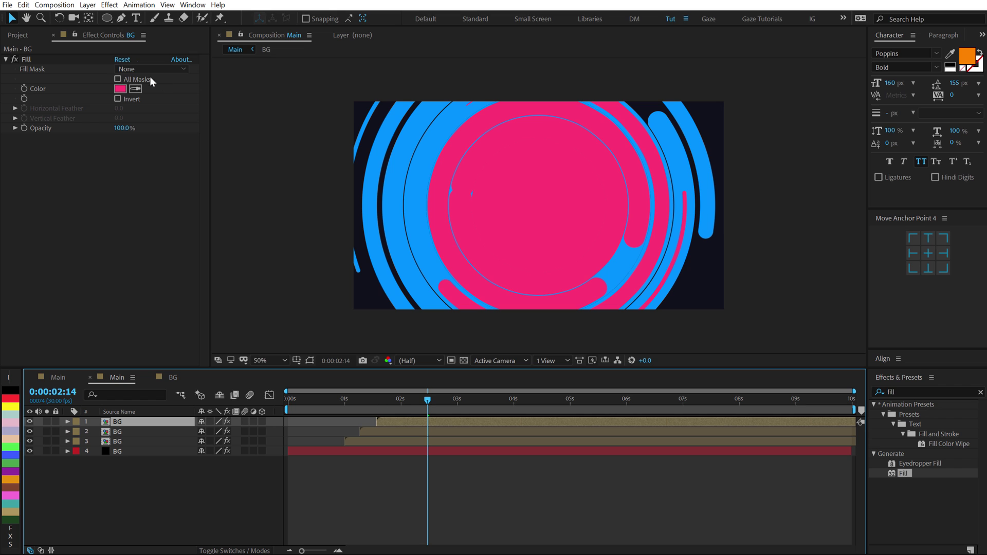
{"action": "left_click", "coordinate": [125, 91]}
{"action": "left_click_drag", "start_coordinate": [264, 302], "coordinate": [265, 307]}
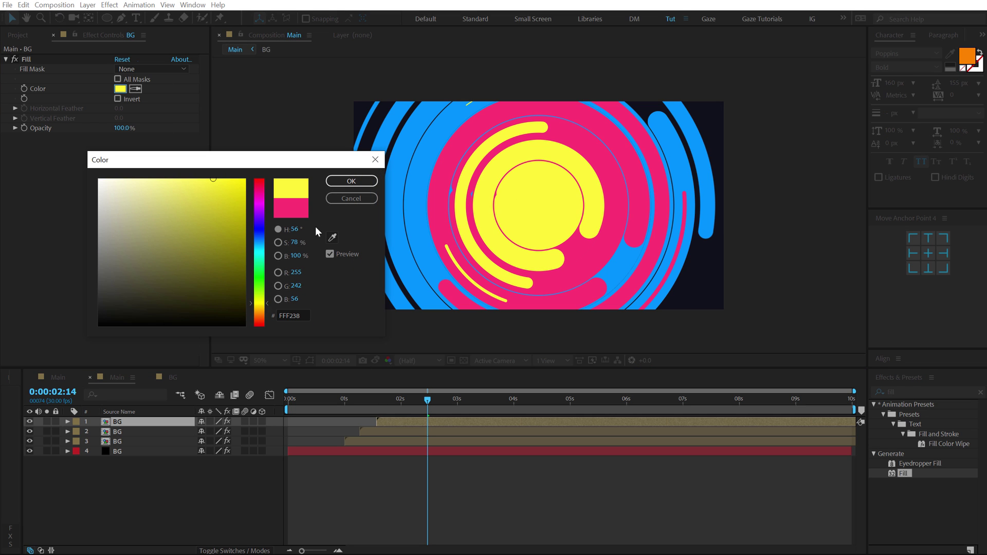
{"action": "left_click", "coordinate": [351, 182]}
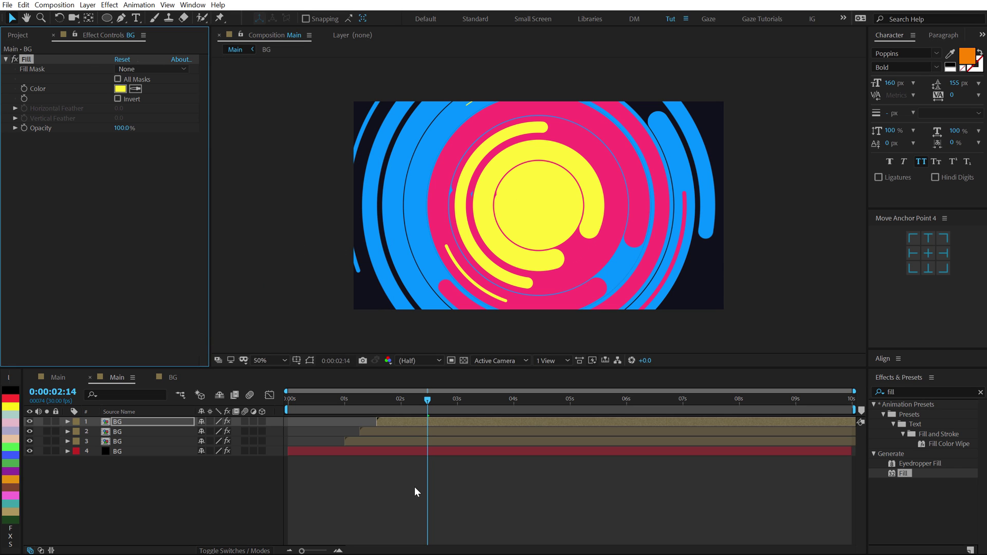
Step: Set the pink BG layer's Rotation to 180 degrees
{"action": "left_click", "coordinate": [372, 431]}
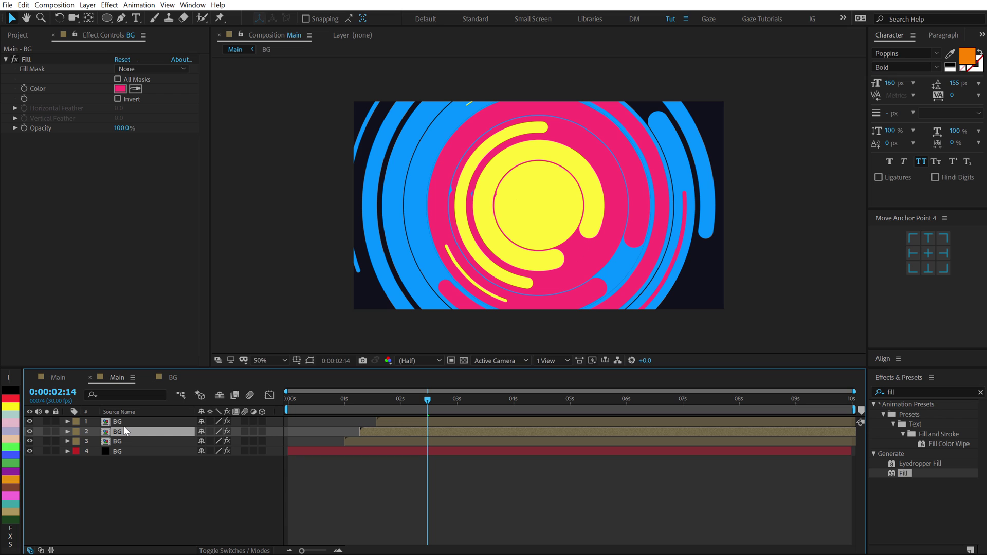
{"action": "key", "text": "r"}
{"action": "left_click", "coordinate": [214, 442]}
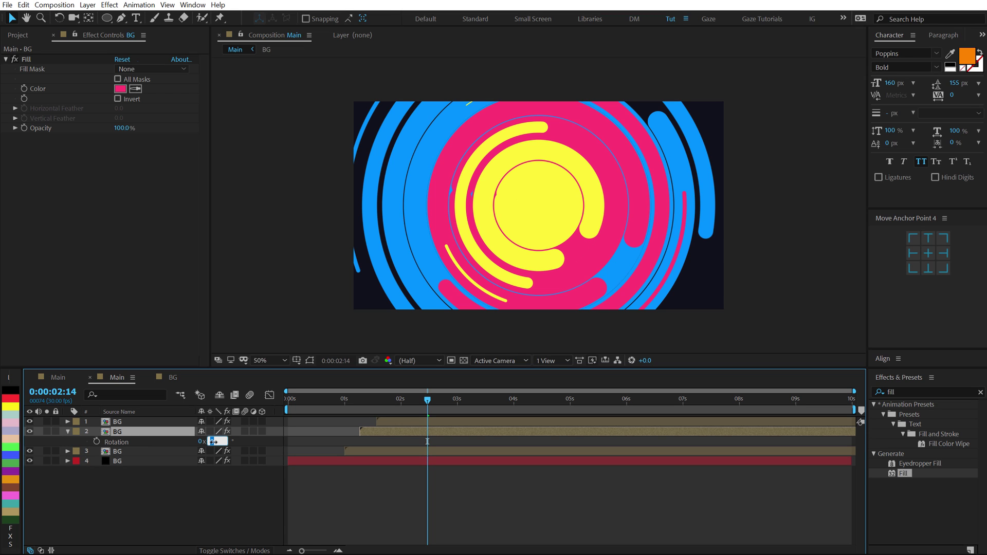
{"action": "left_click", "coordinate": [218, 513]}
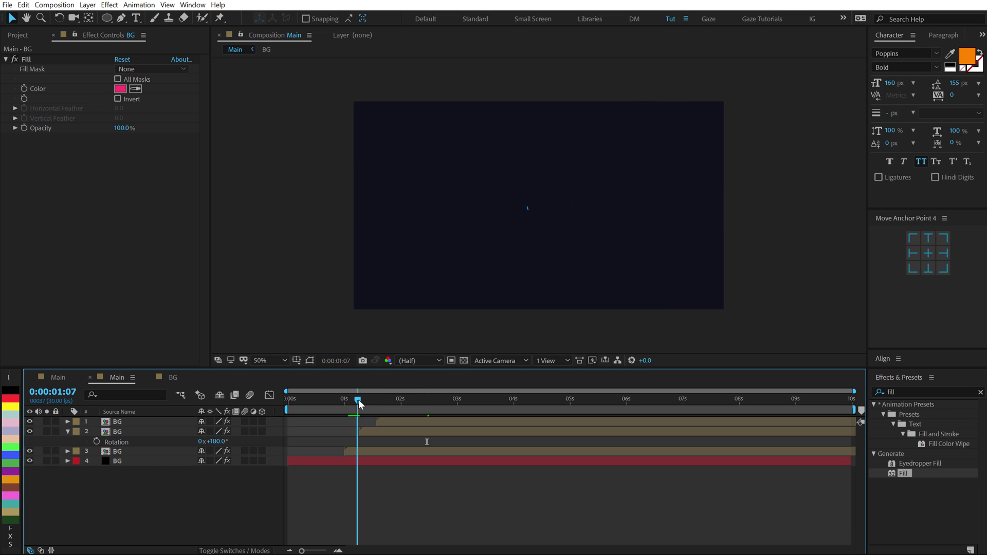
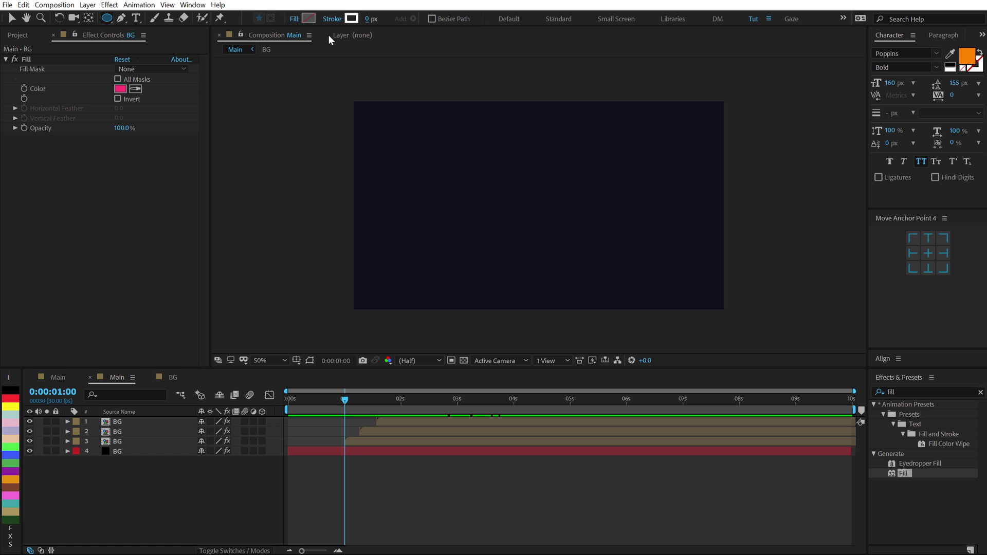
Step: Set the shape fill color to white and add an ellipse shape layer that fills the Main composition
{"action": "left_click", "coordinate": [309, 19]}
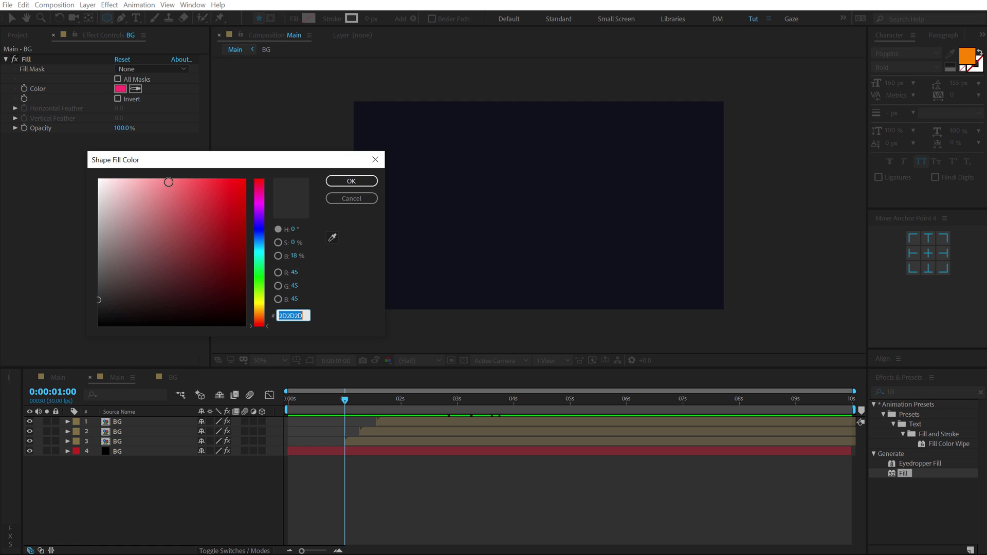
{"action": "left_click", "coordinate": [364, 182]}
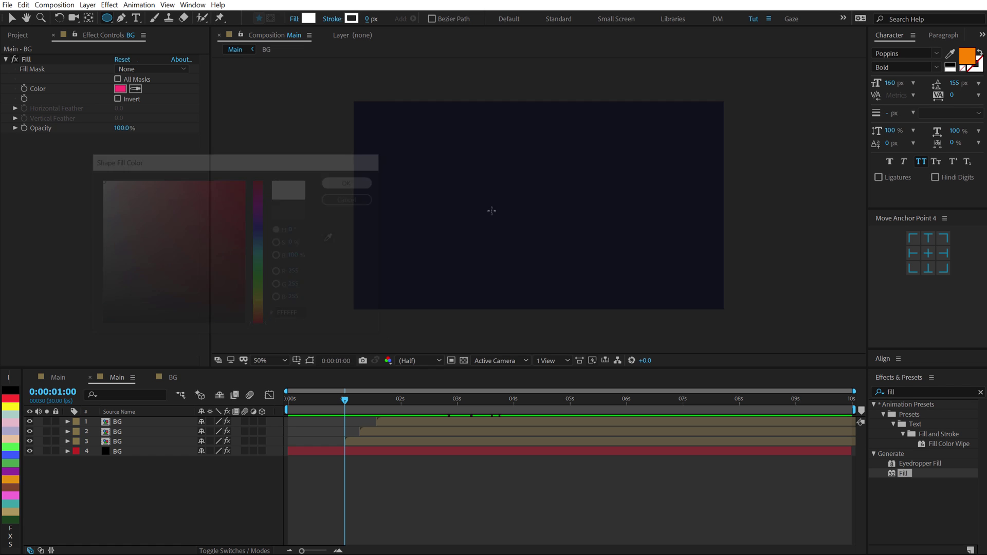
{"action": "double_click", "coordinate": [107, 18]}
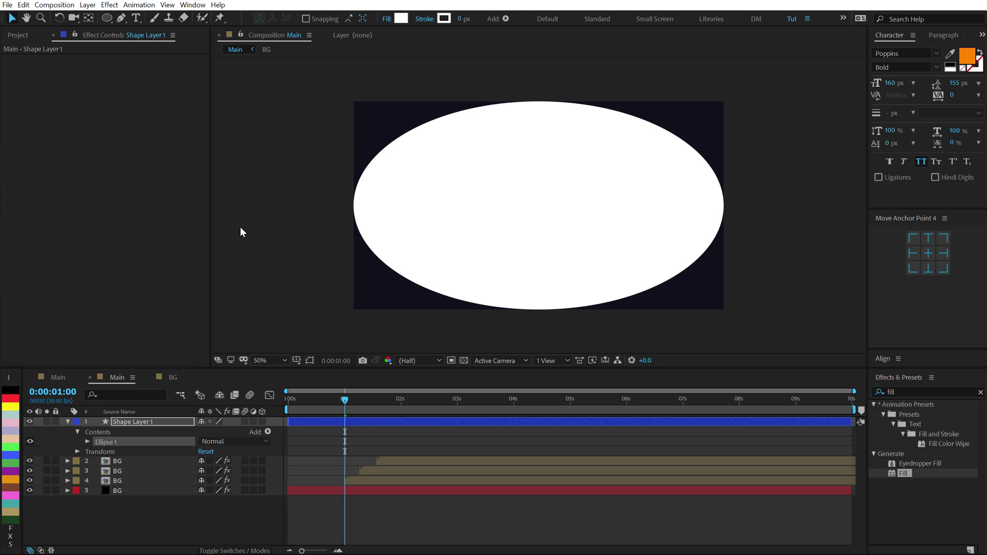
Step: Set the Size of the new shape layer's ellipse path to 40 by 40
{"action": "left_click", "coordinate": [88, 442]}
{"action": "left_click", "coordinate": [97, 451]}
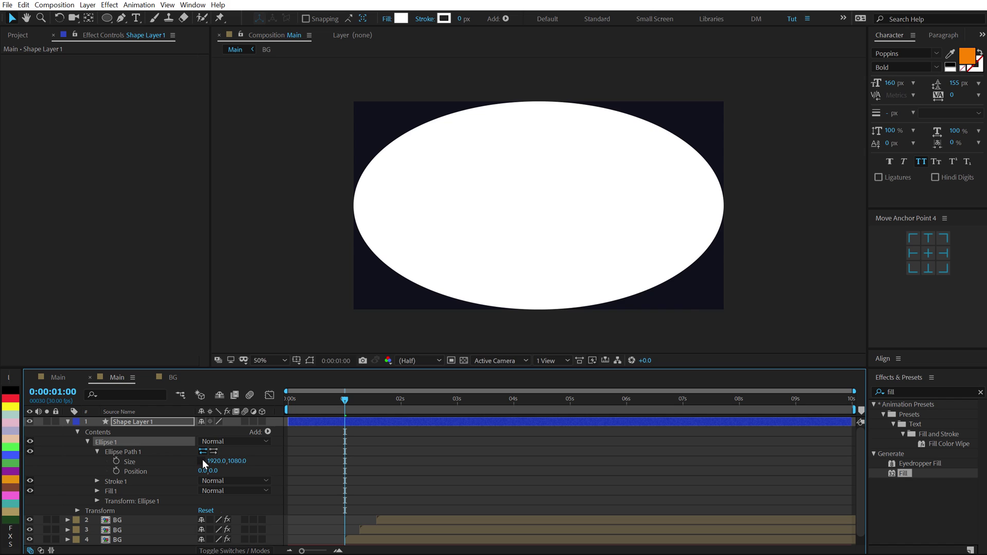
{"action": "left_click", "coordinate": [201, 461]}
{"action": "left_click", "coordinate": [239, 462]}
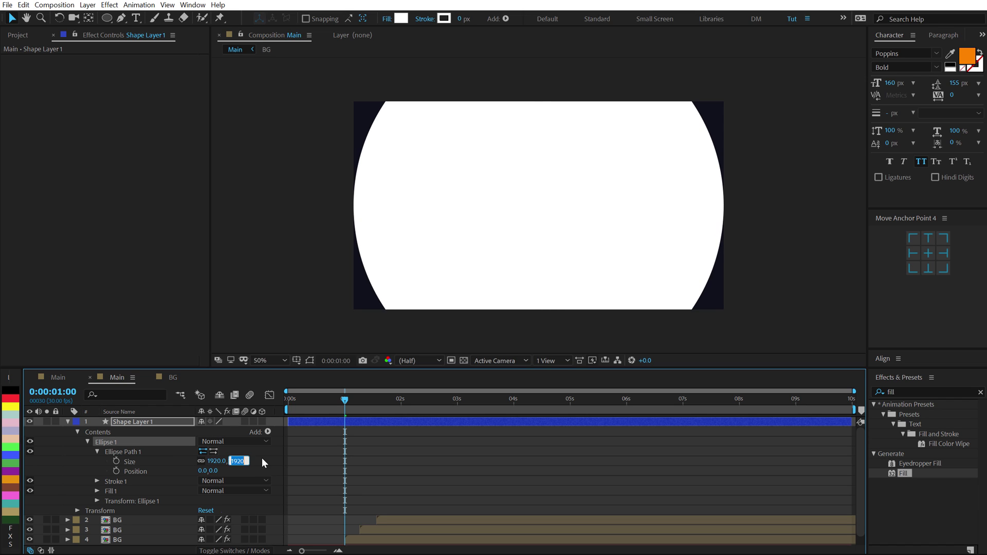
{"action": "type", "text": "100"}
{"action": "key", "text": "Return"}
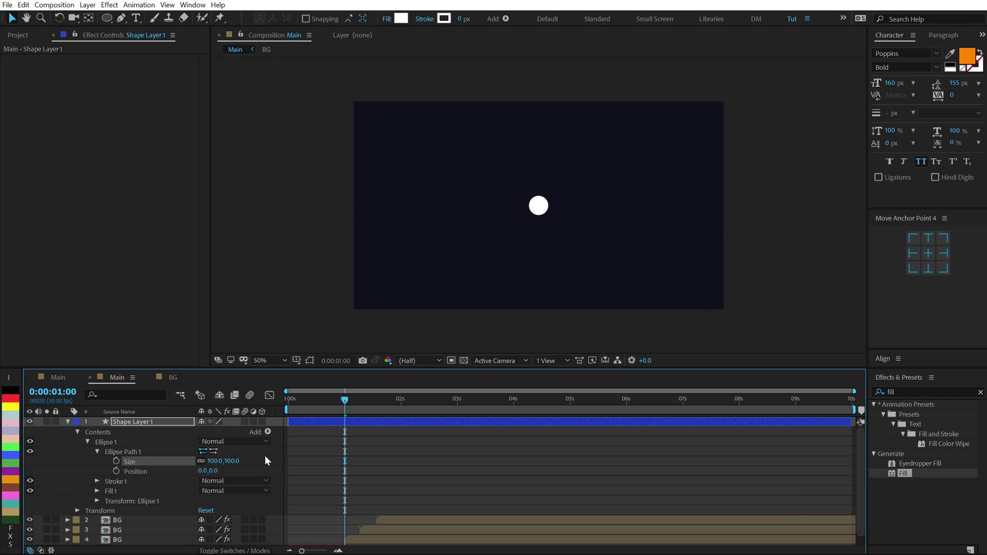
{"action": "left_click", "coordinate": [231, 462]}
{"action": "type", "text": "50"}
{"action": "key", "text": "Return"}
{"action": "left_click", "coordinate": [226, 463]}
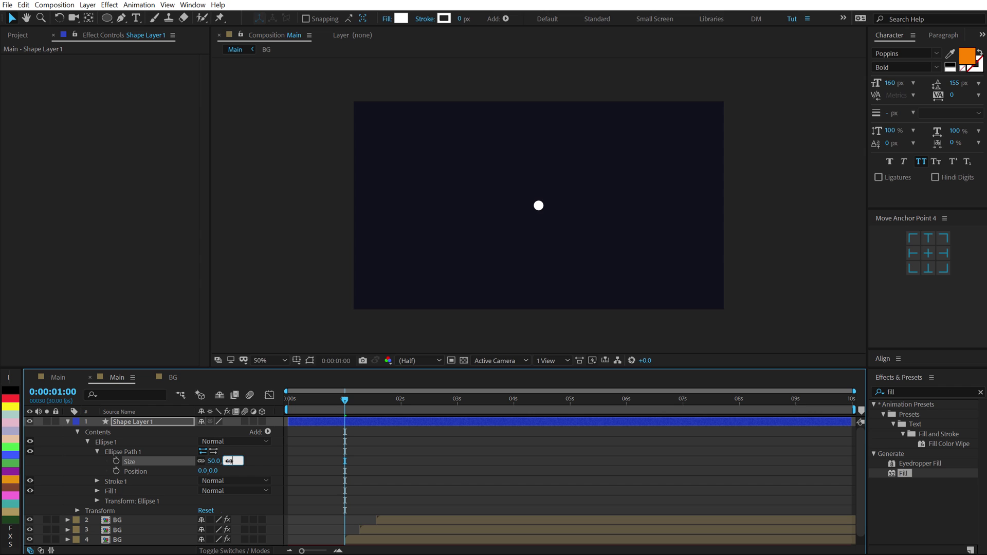
{"action": "key", "text": "Return"}
Step: Rename the ellipse shape layer to Dot
{"action": "left_click", "coordinate": [146, 421]}
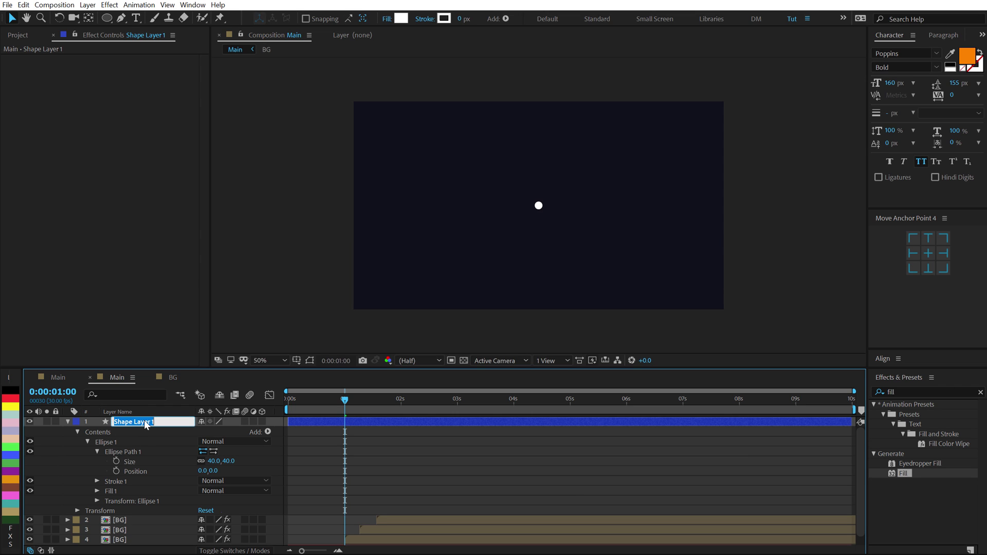
{"action": "type", "text": "Dot"}
{"action": "key", "text": "Return"}
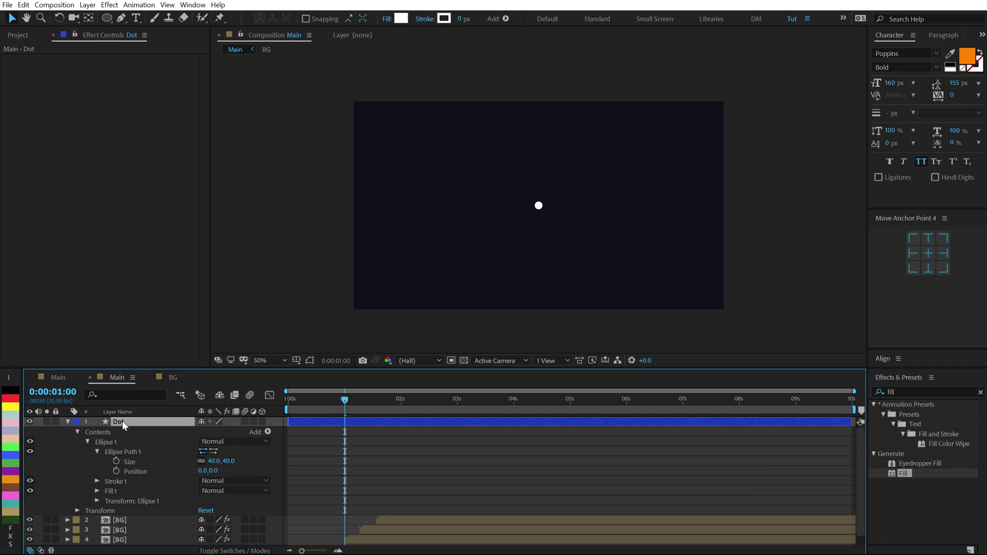
Step: Keyframe the Dot layer's Position from 960, 1127 below the frame at 0 seconds to the composition's center at 1 second
{"action": "key", "text": "p"}
{"action": "left_click", "coordinate": [96, 433]}
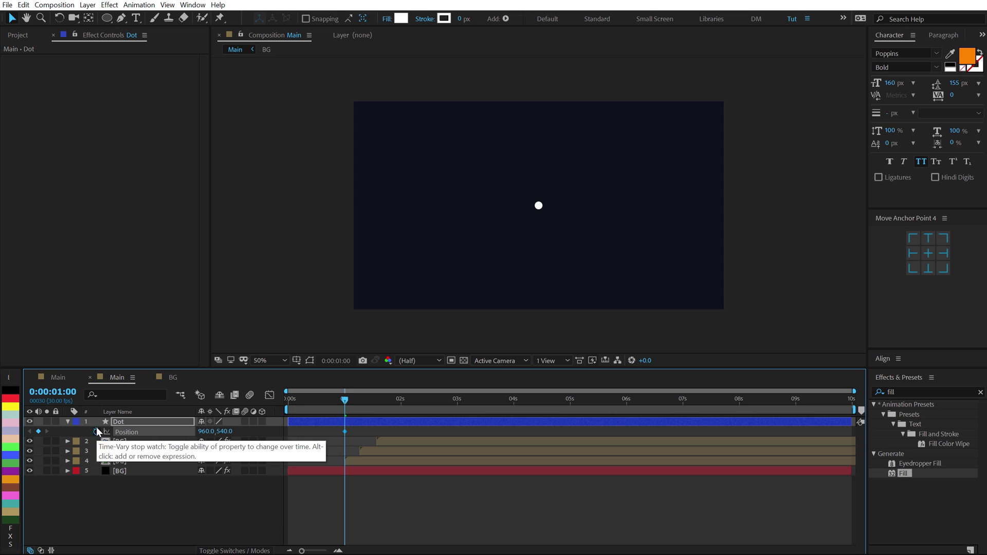
{"action": "key", "text": "Home"}
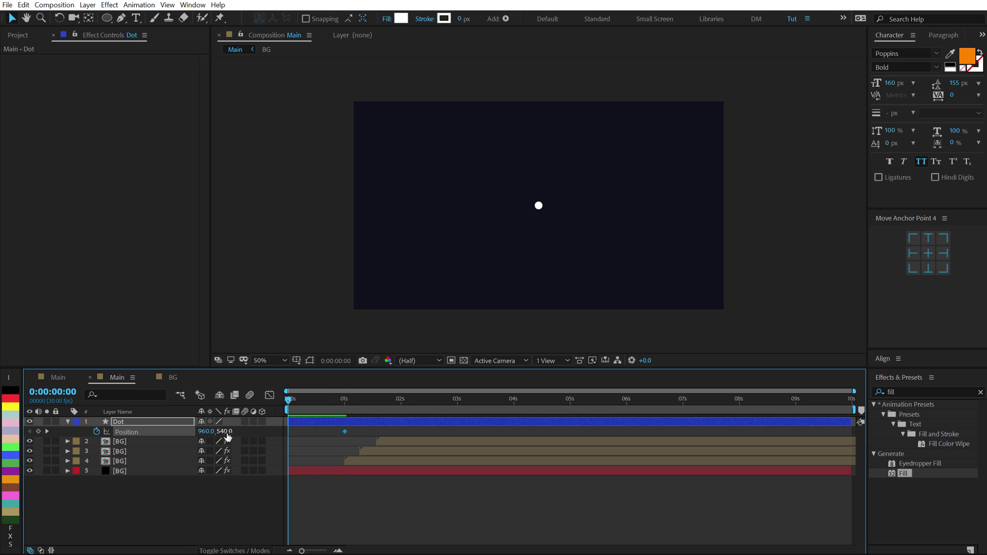
{"action": "left_click_drag", "start_coordinate": [228, 436], "coordinate": [569, 425]}
Step: Shape the Dot's Position speed graph so it peaks right at the start and slows gradually into the center, and preview the motion
{"action": "left_click", "coordinate": [268, 395]}
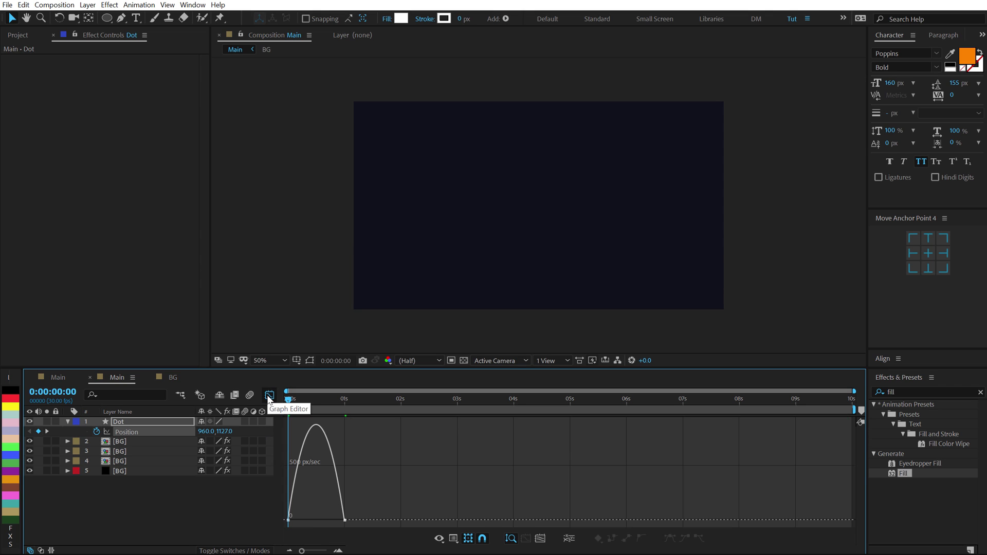
{"action": "left_click_drag", "start_coordinate": [302, 551], "coordinate": [321, 551]}
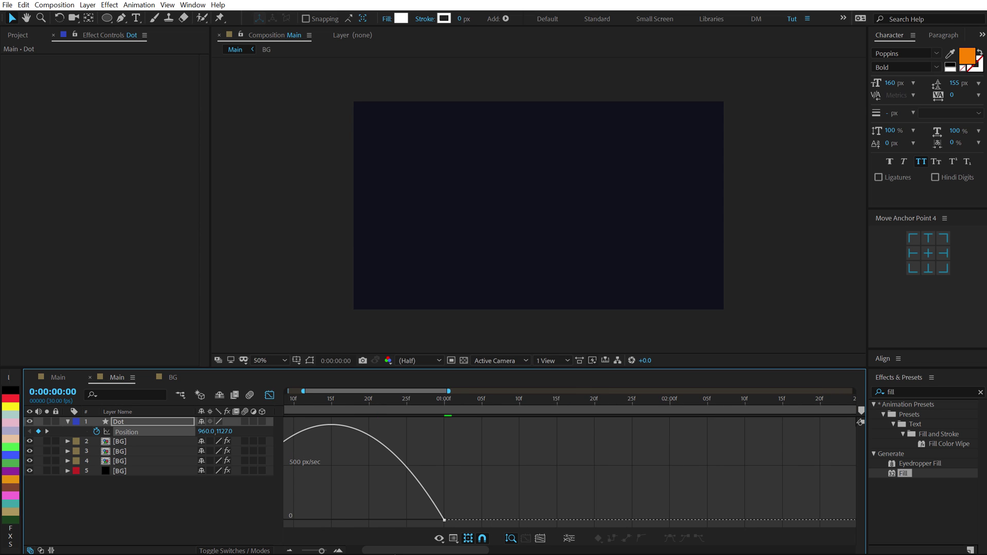
{"action": "left_click_drag", "start_coordinate": [390, 550], "coordinate": [375, 551]}
{"action": "mouse_move", "coordinate": [526, 509]}
{"action": "left_mouse_down"}
{"action": "mouse_move", "coordinate": [498, 524]}
{"action": "mouse_move", "coordinate": [203, 532]}
{"action": "left_mouse_up"}
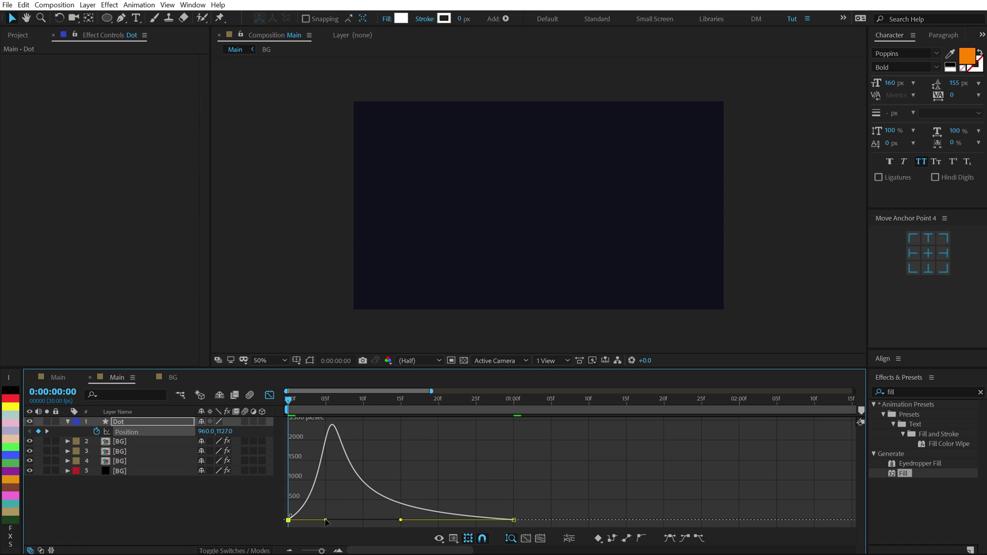
{"action": "left_click_drag", "start_coordinate": [326, 521], "coordinate": [300, 521]}
{"action": "key", "text": "space"}
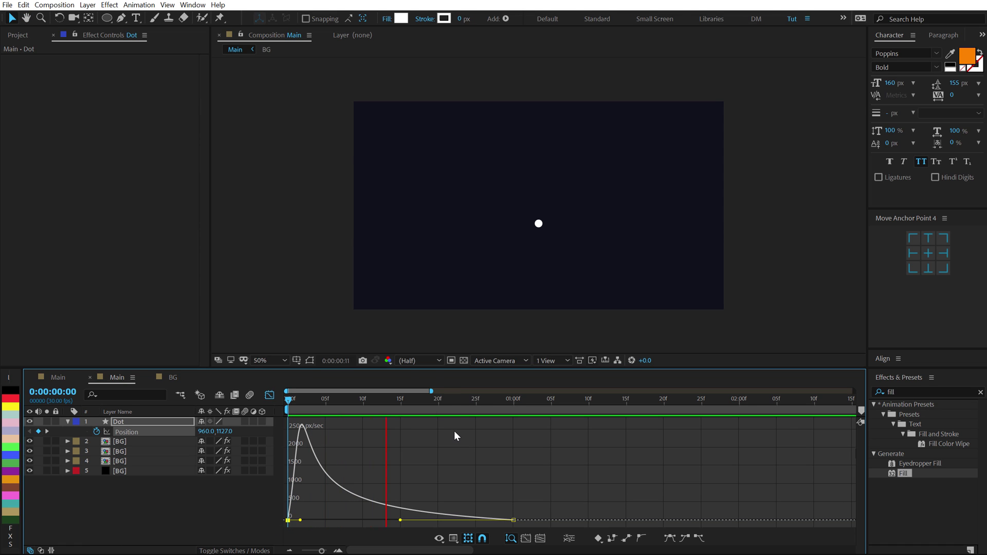
{"action": "key", "text": "space"}
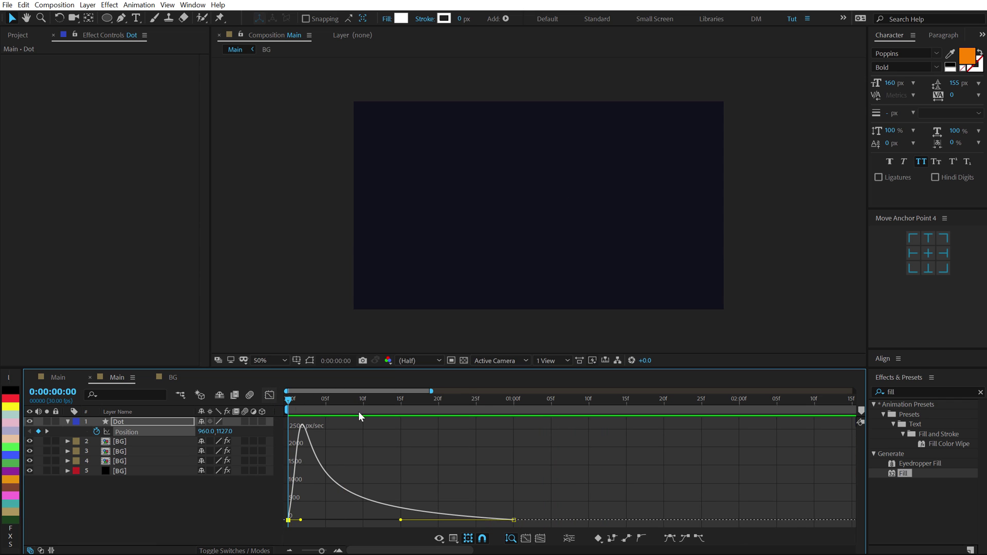
{"action": "key", "text": "shift+F3"}
Step: Keyframe the Dot layer's Scale from 100% at 1 second up to about 751% at 0:00:01:10
{"action": "left_click_drag", "start_coordinate": [477, 400], "coordinate": [516, 411]}
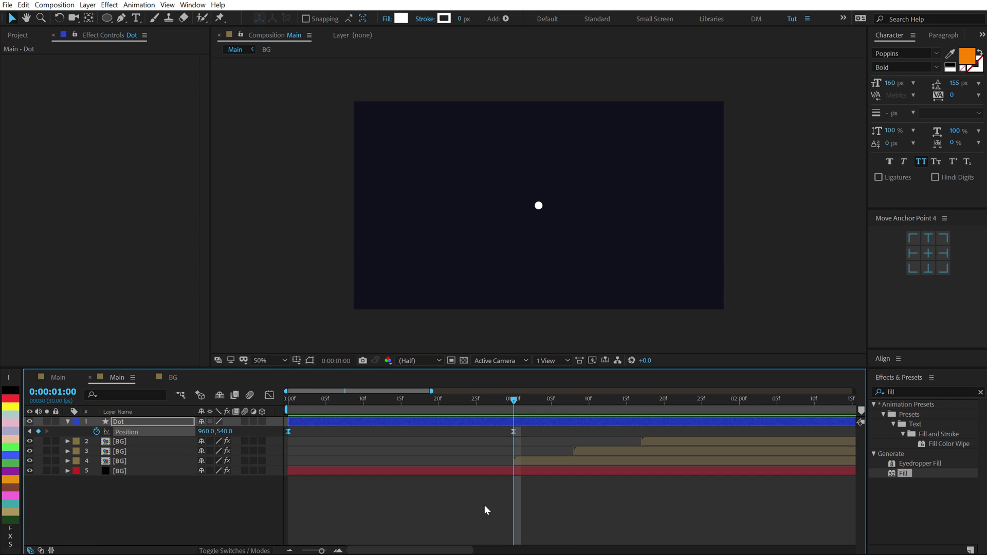
{"action": "key", "text": "minus"}
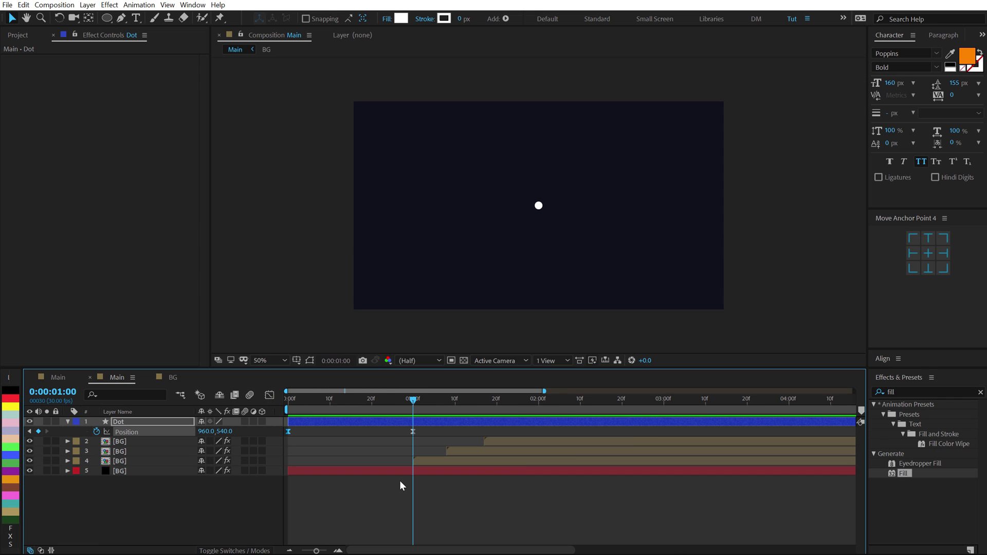
{"action": "left_click", "coordinate": [411, 424]}
{"action": "key", "text": "s"}
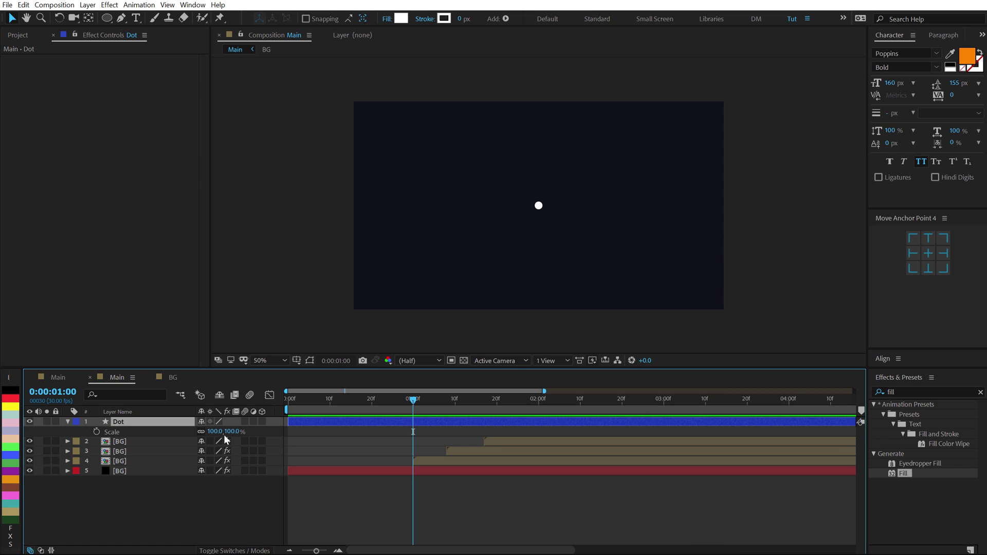
{"action": "left_click_drag", "start_coordinate": [218, 432], "coordinate": [633, 411]}
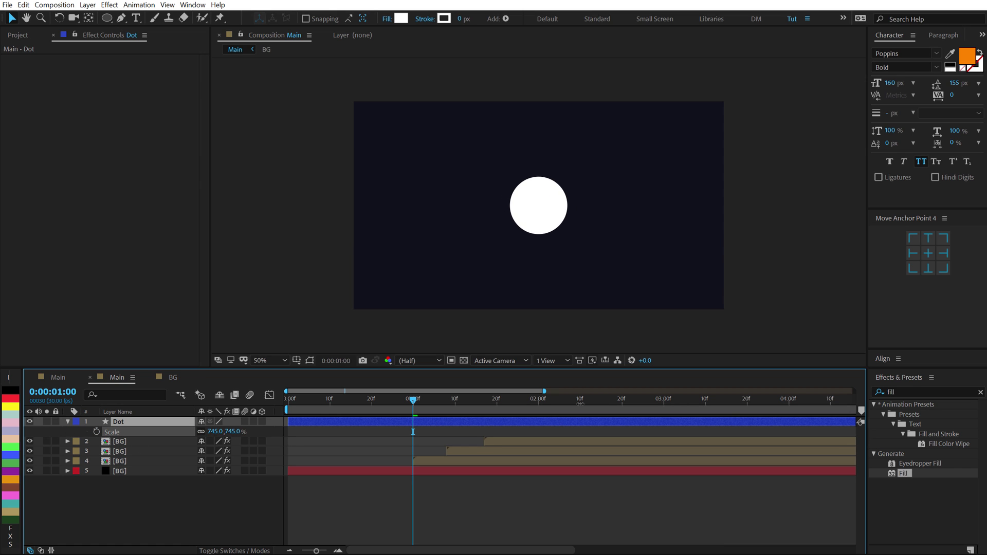
{"action": "key", "text": "ctrl+z"}
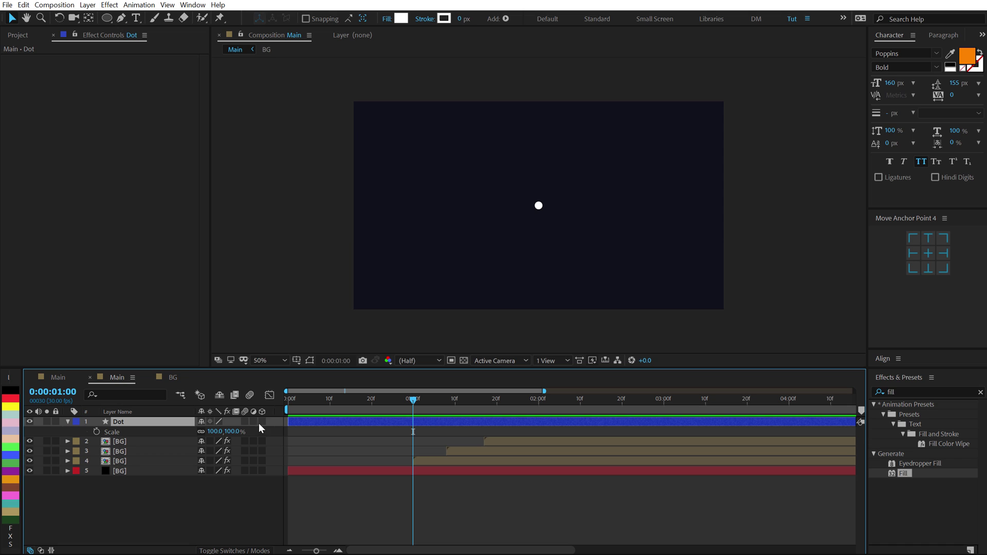
{"action": "left_click", "coordinate": [96, 432]}
{"action": "left_click_drag", "start_coordinate": [416, 401], "coordinate": [456, 409]}
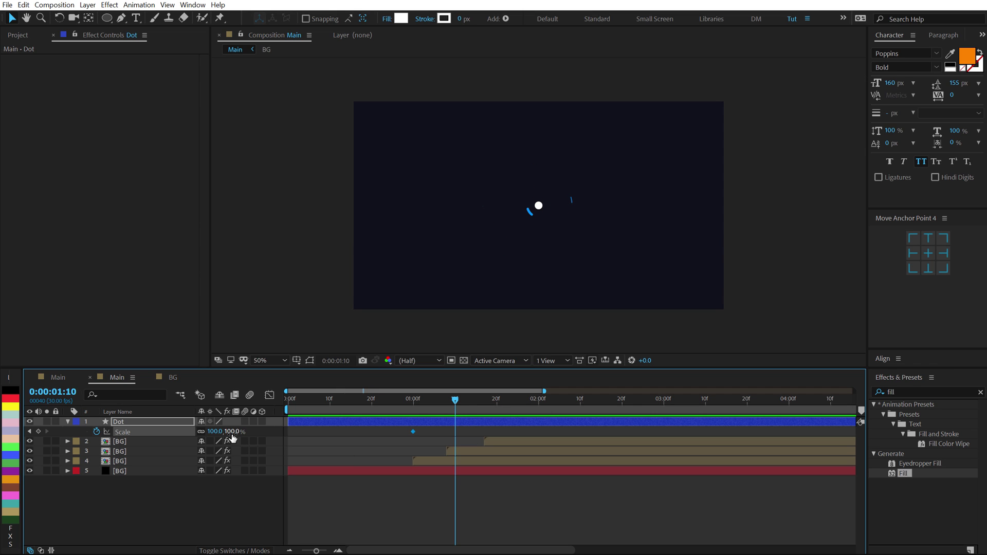
{"action": "left_click_drag", "start_coordinate": [232, 431], "coordinate": [602, 413]}
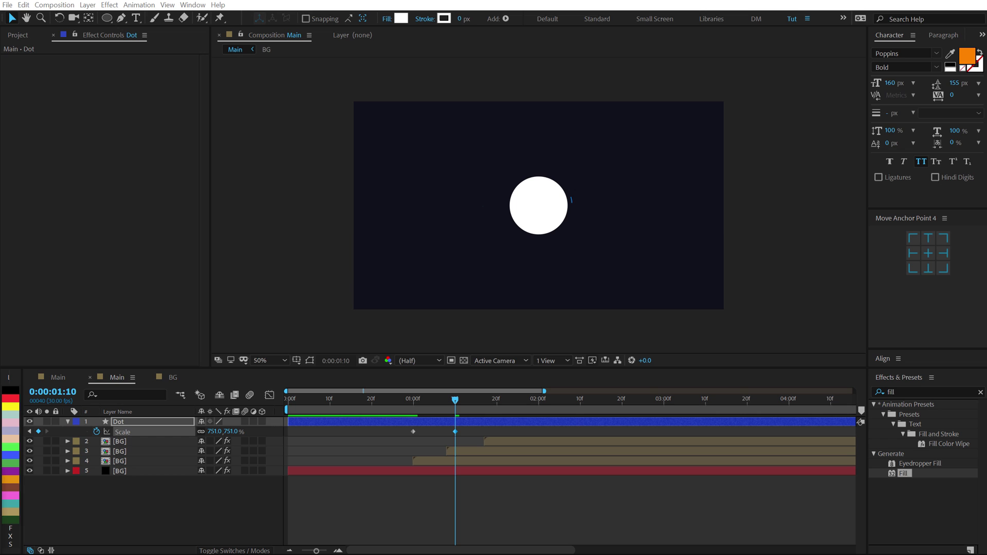
Step: Switch to Notepad and select the entire bounce expression with amp .06, freq 2 and decay 5 for copying
{"action": "key", "text": "alt+Tab"}
{"action": "left_click", "coordinate": [350, 215]}
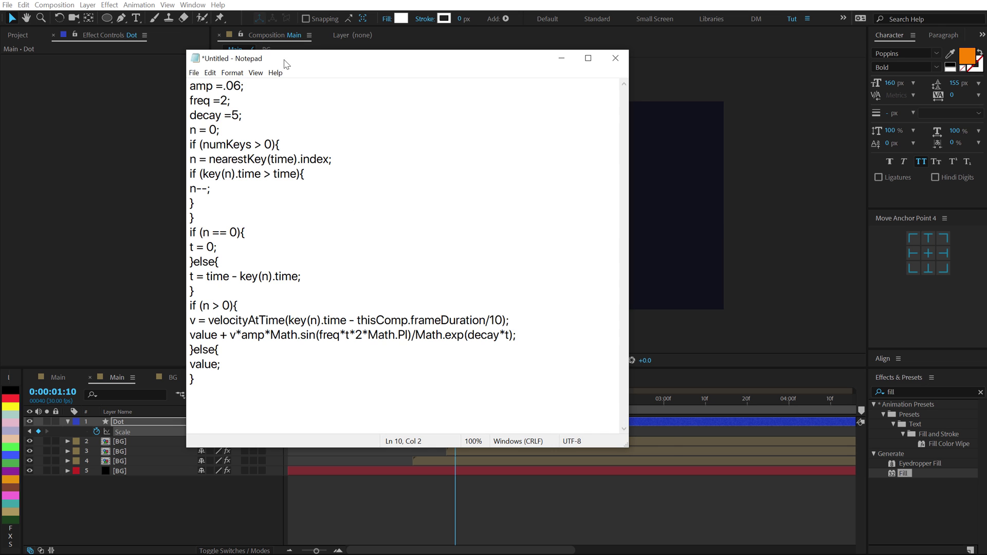
{"action": "left_click_drag", "start_coordinate": [287, 60], "coordinate": [332, 64]}
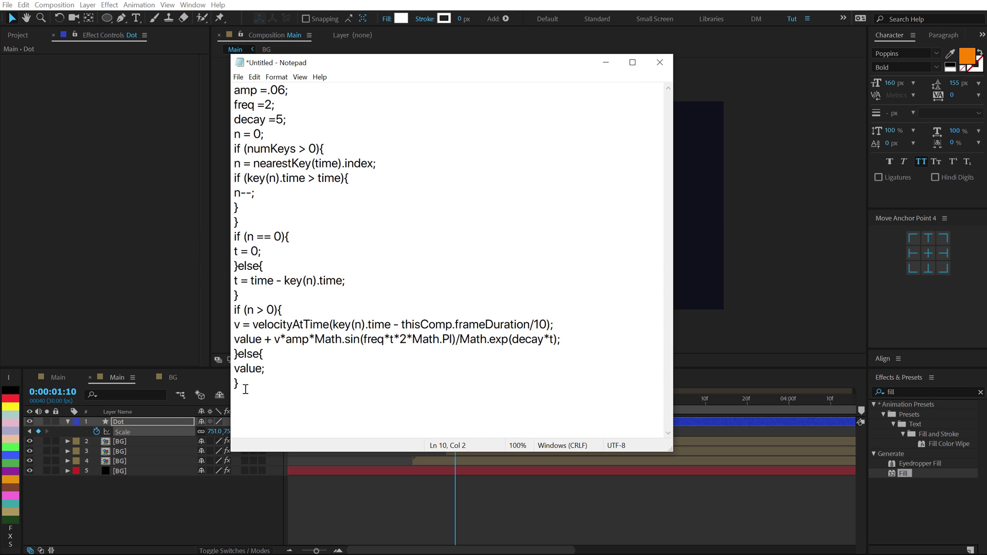
{"action": "left_click_drag", "start_coordinate": [252, 388], "coordinate": [161, 56]}
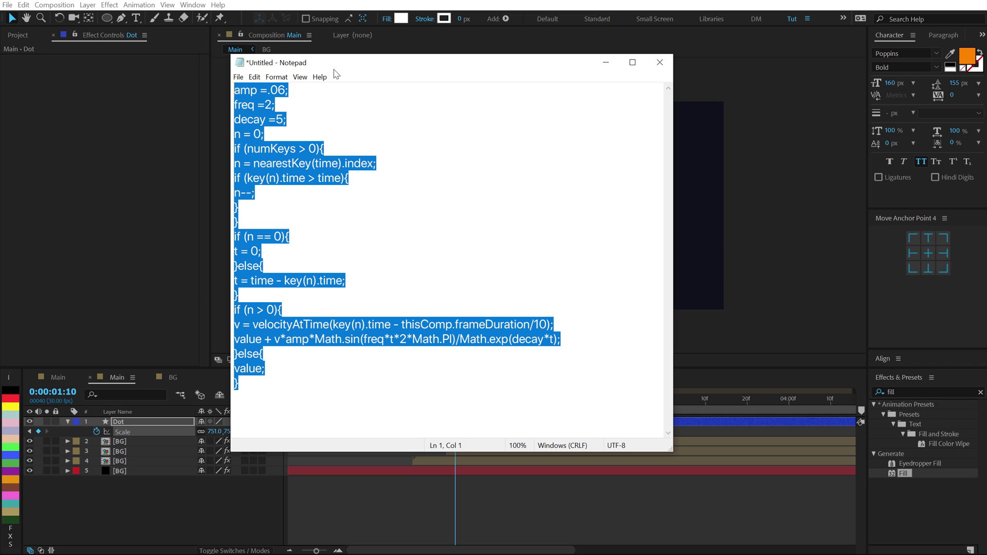
Step: Apply the copied bounce expression to the Dot layer's Scale in After Effects and preview the motion from 1 second
{"action": "left_click", "coordinate": [177, 502]}
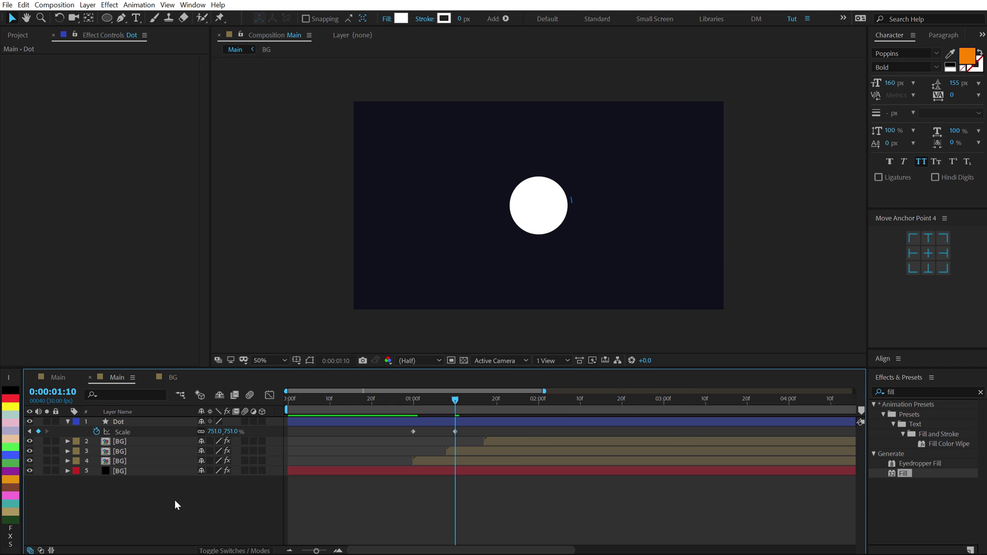
{"action": "left_click", "coordinate": [96, 432], "text": "alt"}
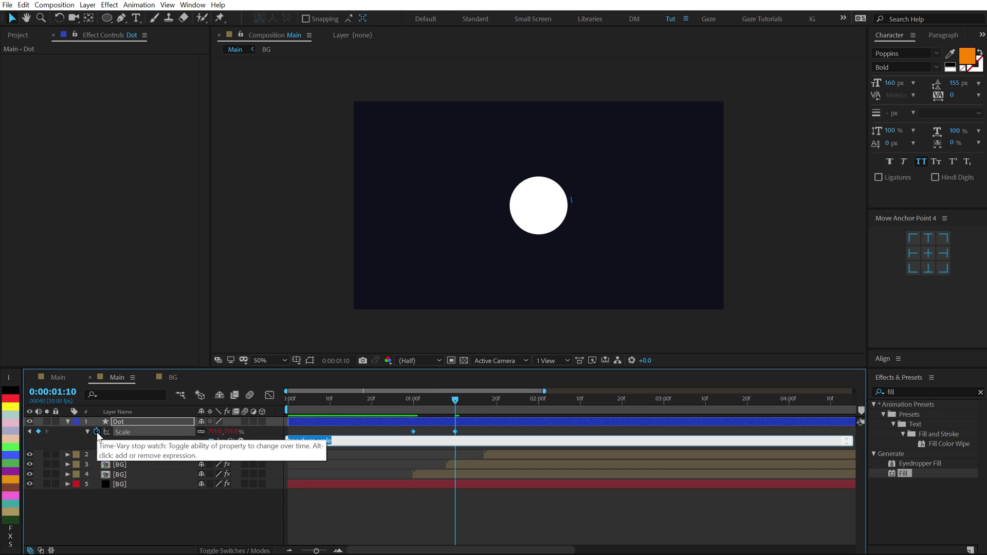
{"action": "key", "text": "ctrl+v"}
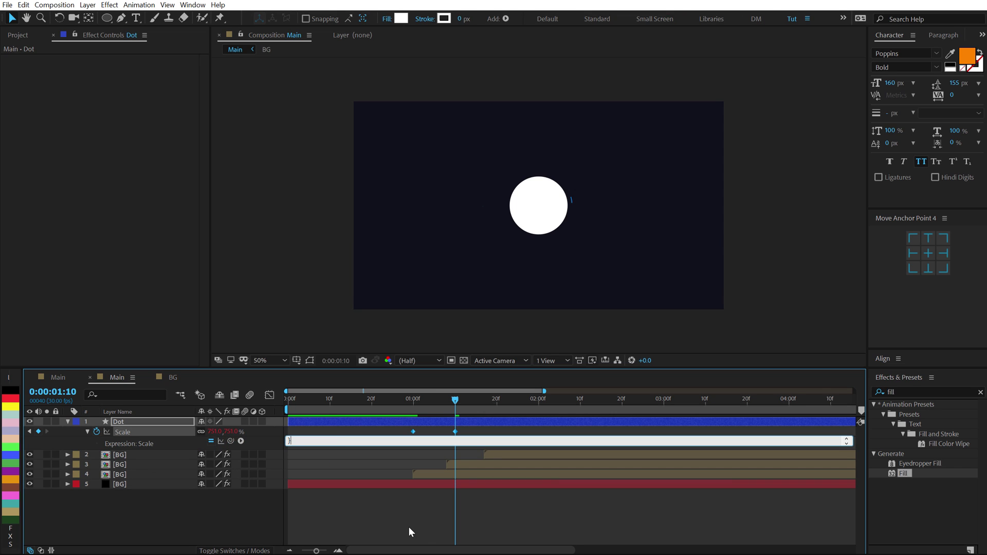
{"action": "left_click", "coordinate": [408, 526]}
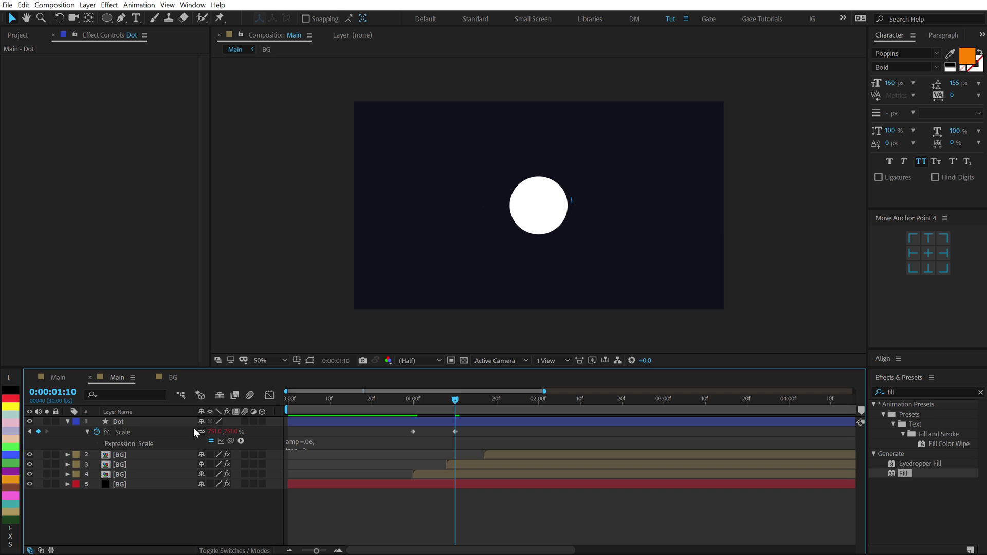
{"action": "left_click", "coordinate": [414, 401]}
{"action": "key", "text": "space"}
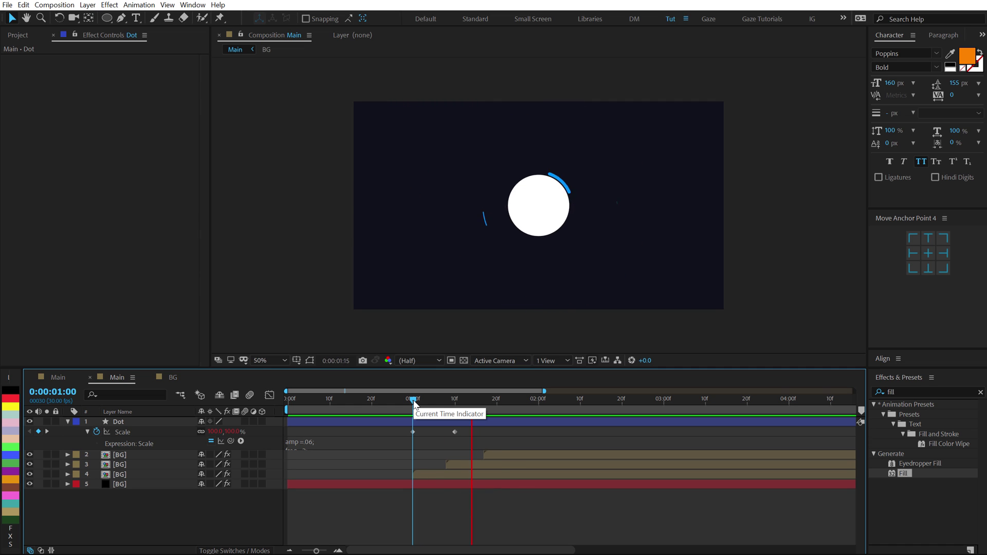
{"action": "key", "text": "space"}
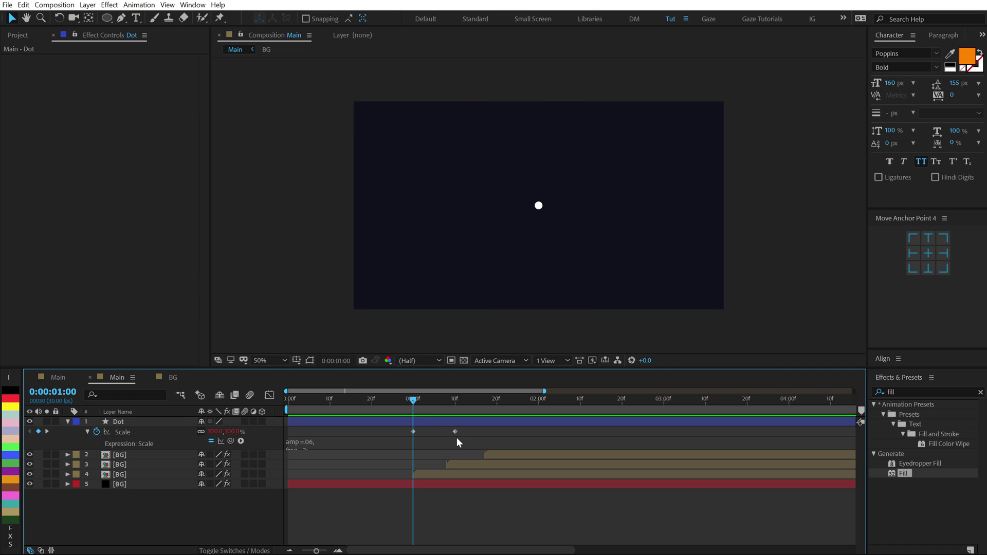
Step: Move the Dot's second Scale keyframe to 0:00:01:05 and preview the faster bounce from 1 second
{"action": "left_click", "coordinate": [434, 403]}
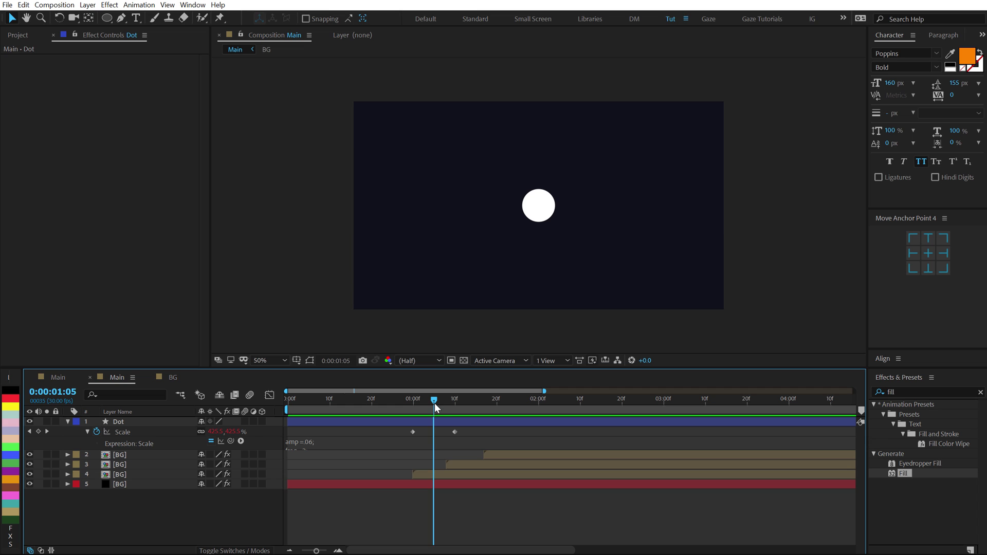
{"action": "left_click_drag", "start_coordinate": [454, 432], "coordinate": [434, 432]}
{"action": "left_click", "coordinate": [412, 402]}
{"action": "key", "text": "space"}
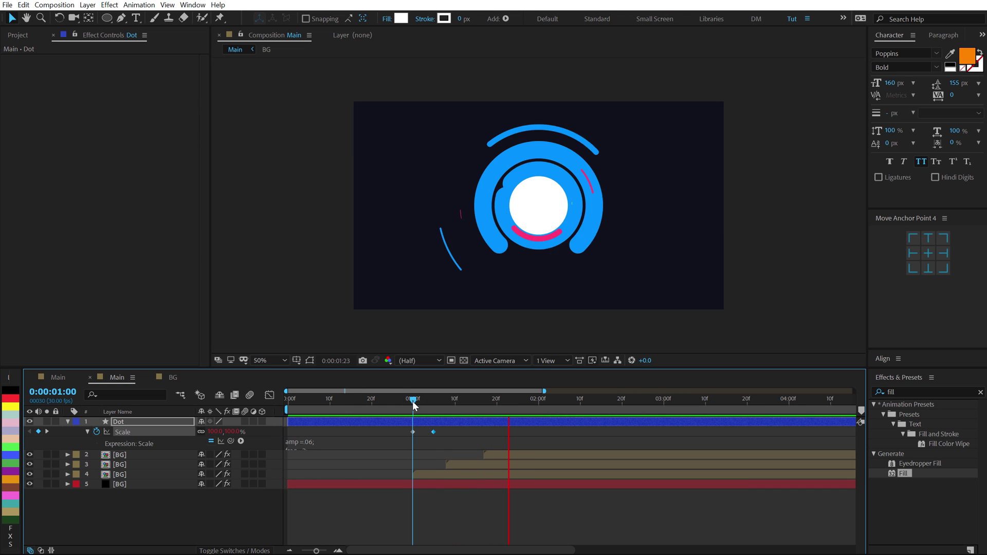
{"action": "key", "text": "space"}
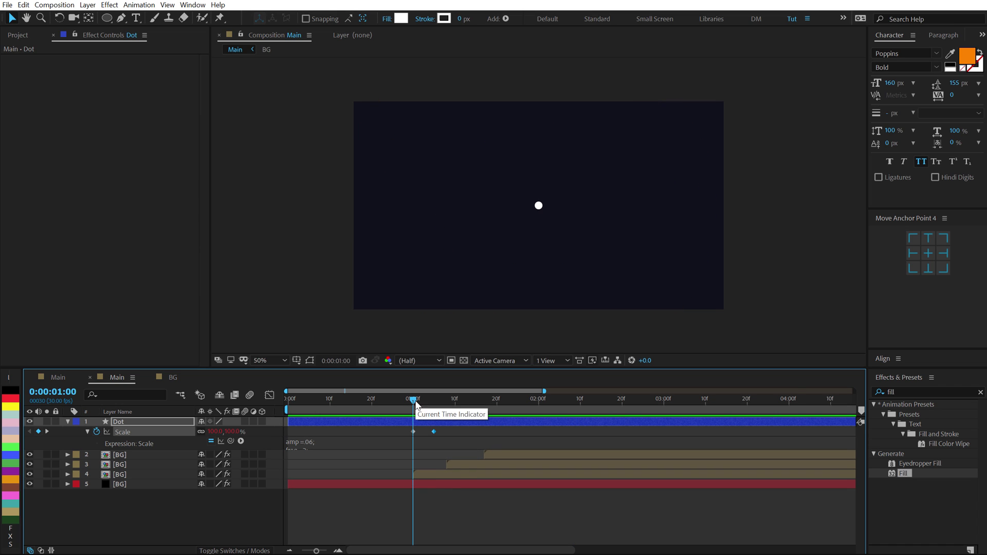
Step: Shift the three colored BG layers earlier together so the blue one starts at 10 frames, and preview from the beginning
{"action": "left_click", "coordinate": [451, 474]}
{"action": "left_click", "coordinate": [501, 455], "text": "shift"}
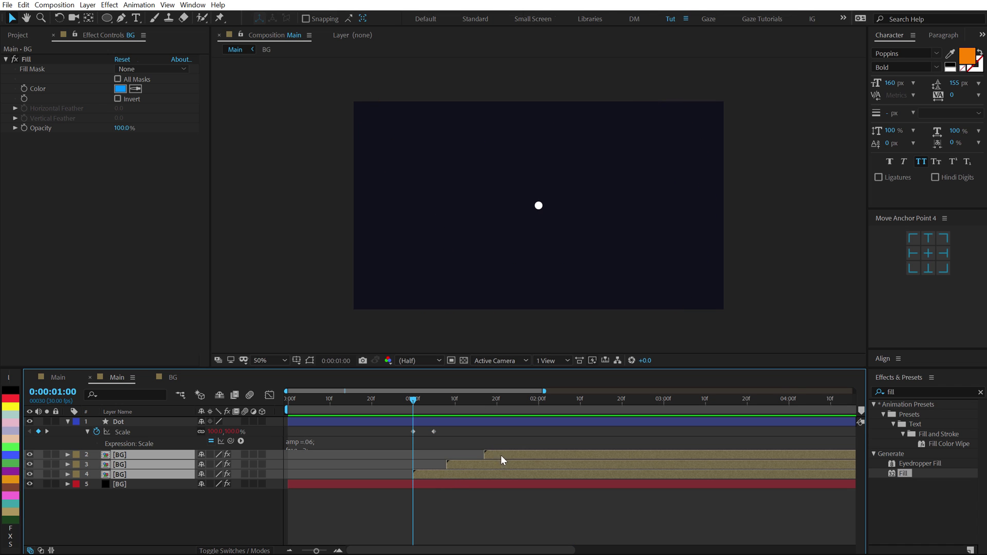
{"action": "left_click_drag", "start_coordinate": [513, 453], "coordinate": [431, 455]}
{"action": "key", "text": "Home"}
{"action": "key", "text": "space"}
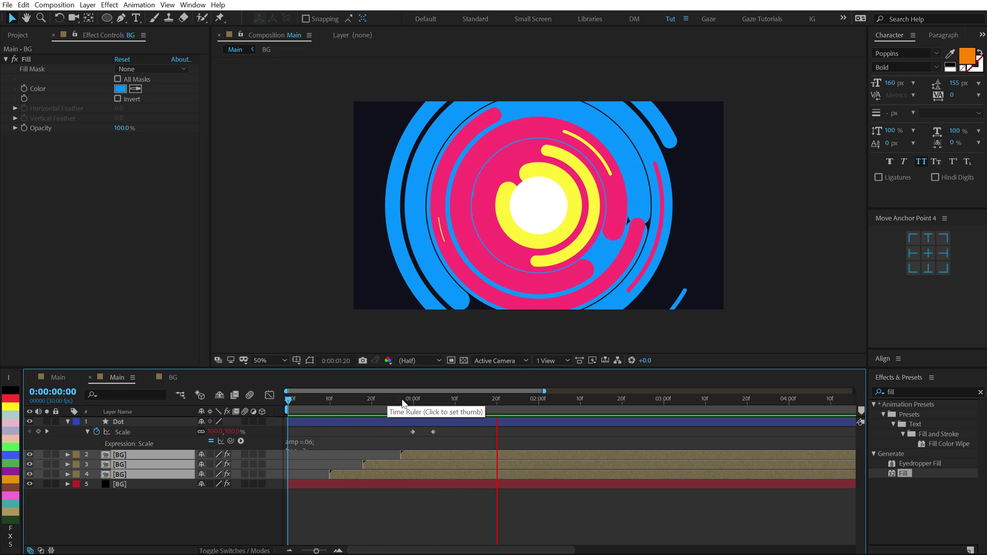
{"action": "key", "text": "space"}
{"action": "key", "text": "space"}
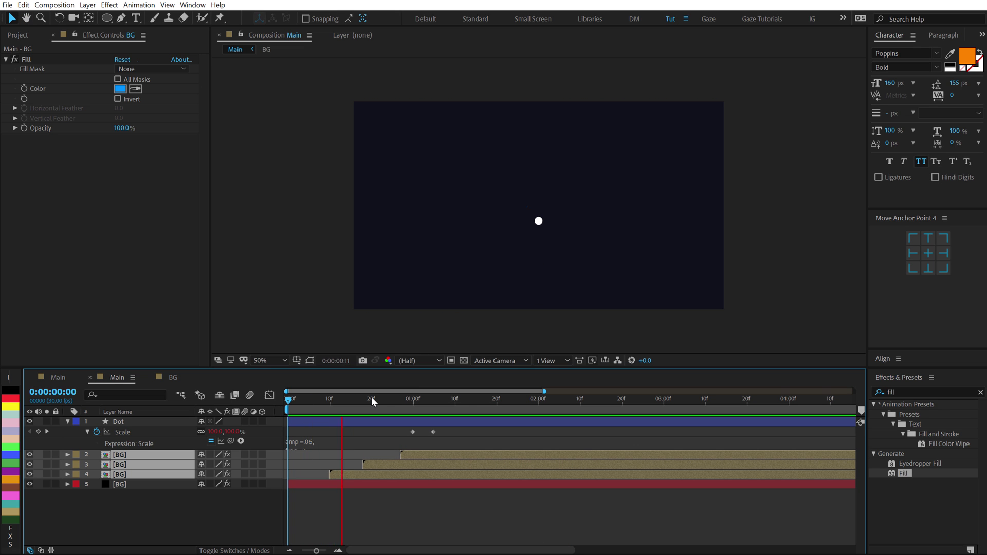
Step: Tighten the BG stagger by starting the pink layer at about 17 frames and the yellow one at about 25, and preview it
{"action": "left_click", "coordinate": [371, 401]}
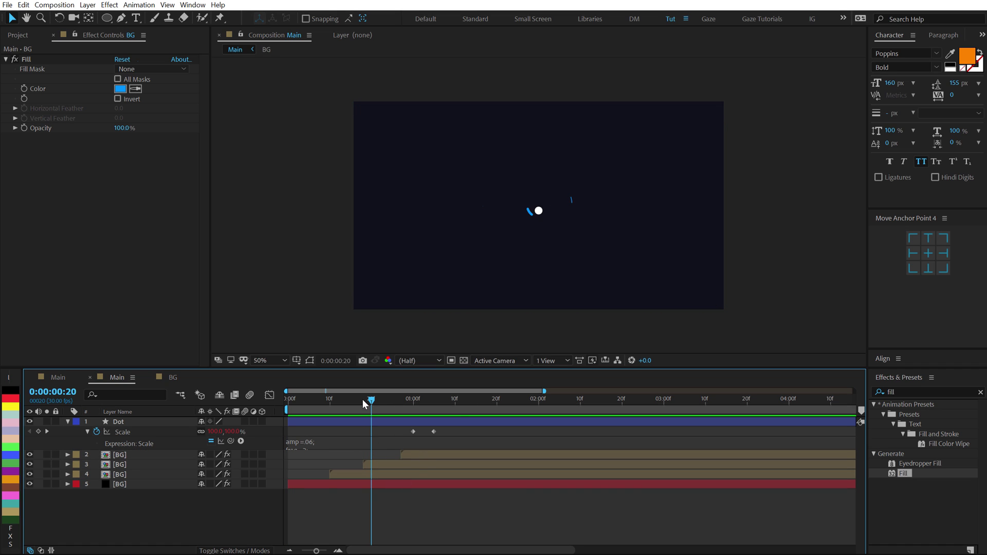
{"action": "mouse_move", "coordinate": [363, 400]}
{"action": "left_mouse_down"}
{"action": "mouse_move", "coordinate": [353, 402]}
{"action": "mouse_move", "coordinate": [363, 405]}
{"action": "left_mouse_up"}
{"action": "left_click_drag", "start_coordinate": [374, 460], "coordinate": [400, 455]}
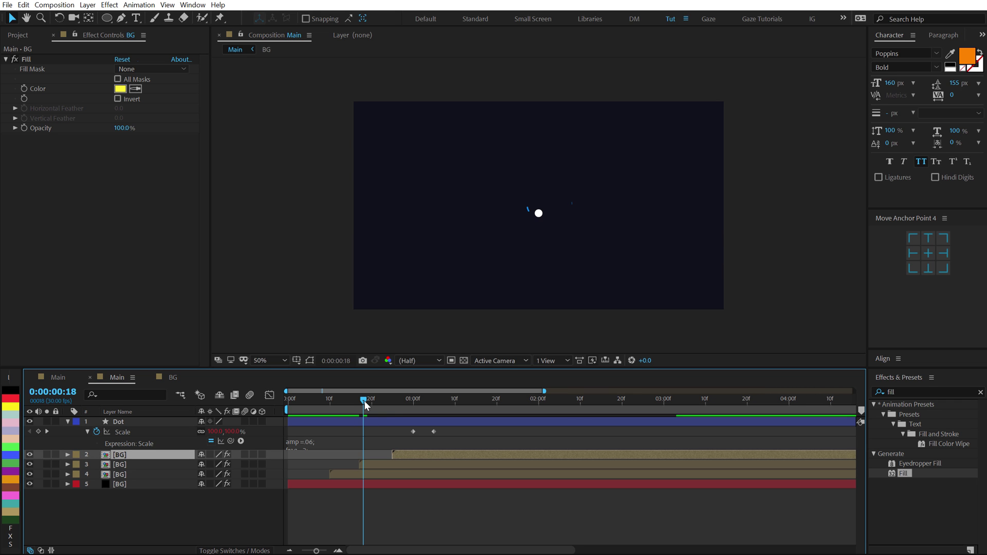
{"action": "key", "text": "space"}
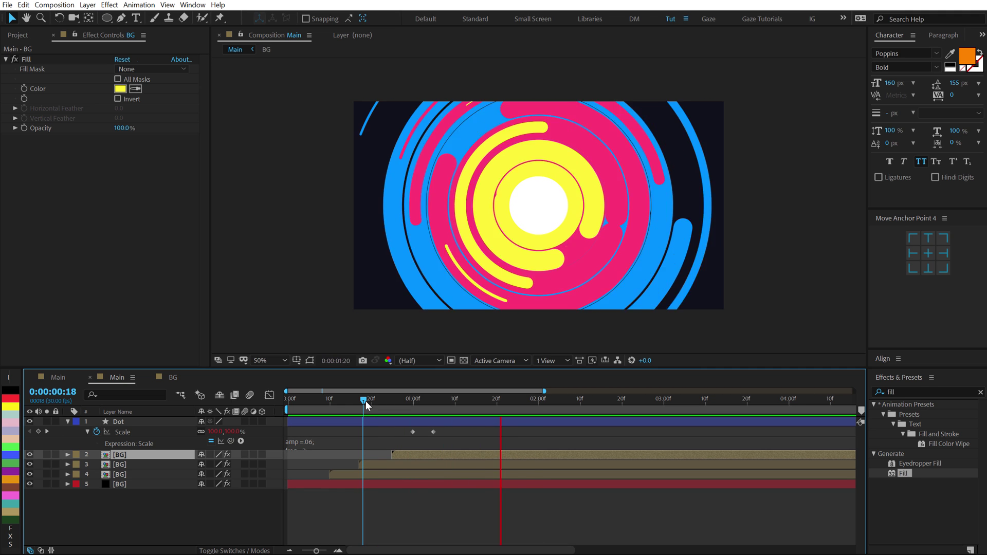
{"action": "left_click_drag", "start_coordinate": [365, 401], "coordinate": [518, 399]}
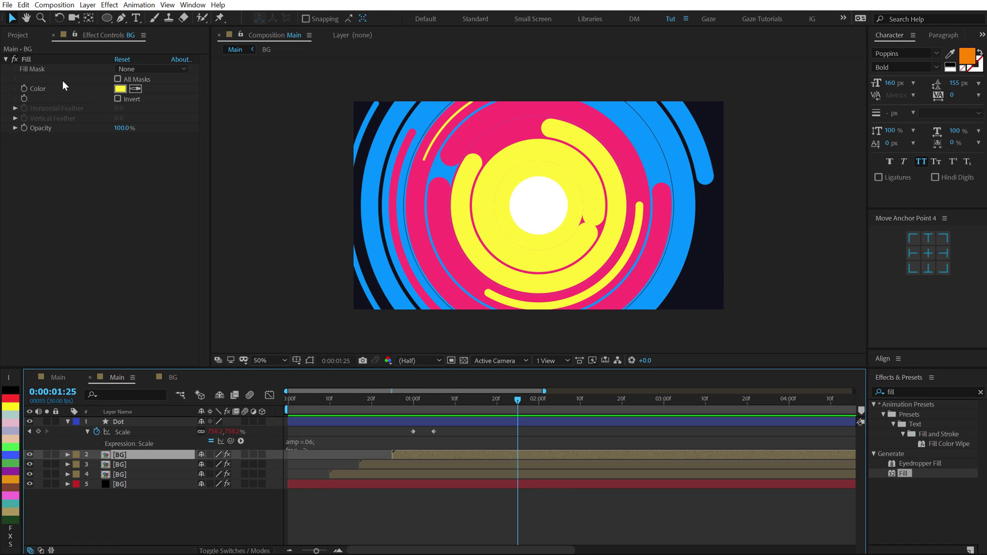
Step: Create a new composition named Logo with a width and height of 200 px
{"action": "left_click", "coordinate": [20, 35]}
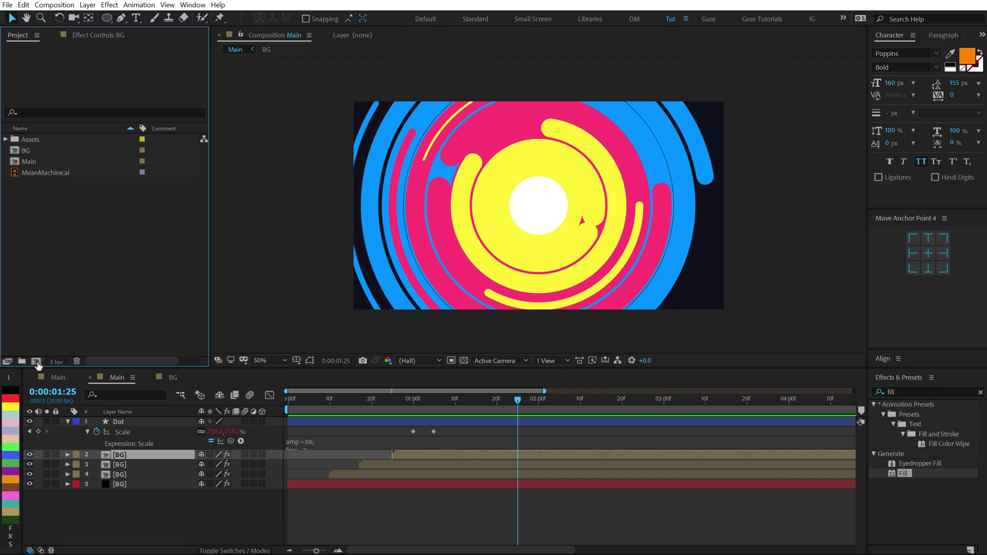
{"action": "left_click", "coordinate": [36, 361]}
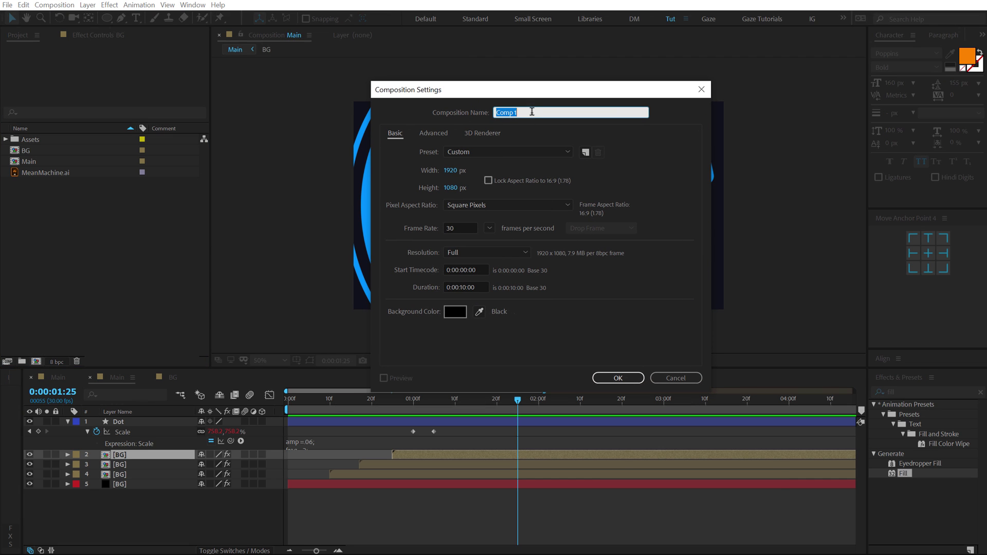
{"action": "type", "text": "Logo"}
{"action": "left_click", "coordinate": [452, 172]}
{"action": "type", "text": "200"}
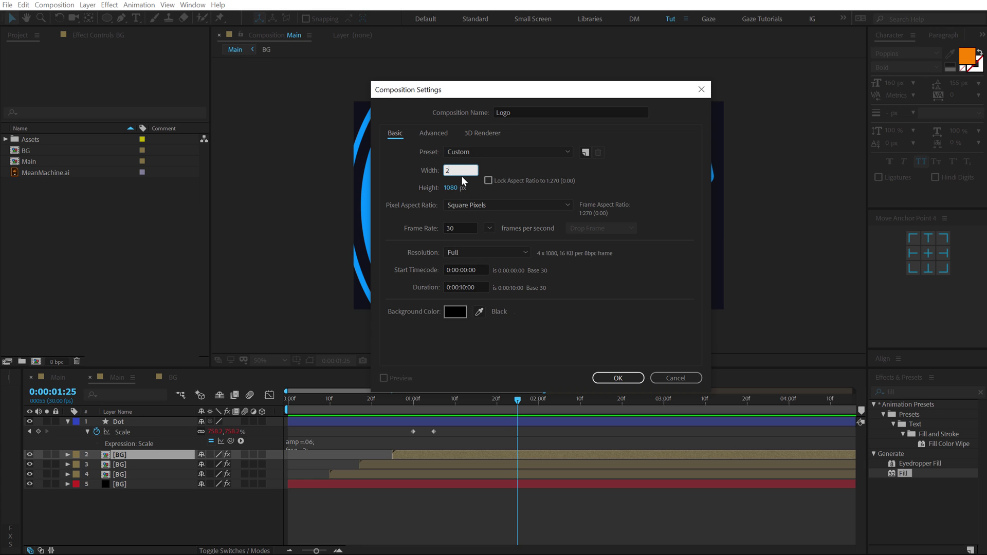
{"action": "key", "text": "Tab"}
{"action": "type", "text": "200"}
{"action": "left_click", "coordinate": [618, 379]}
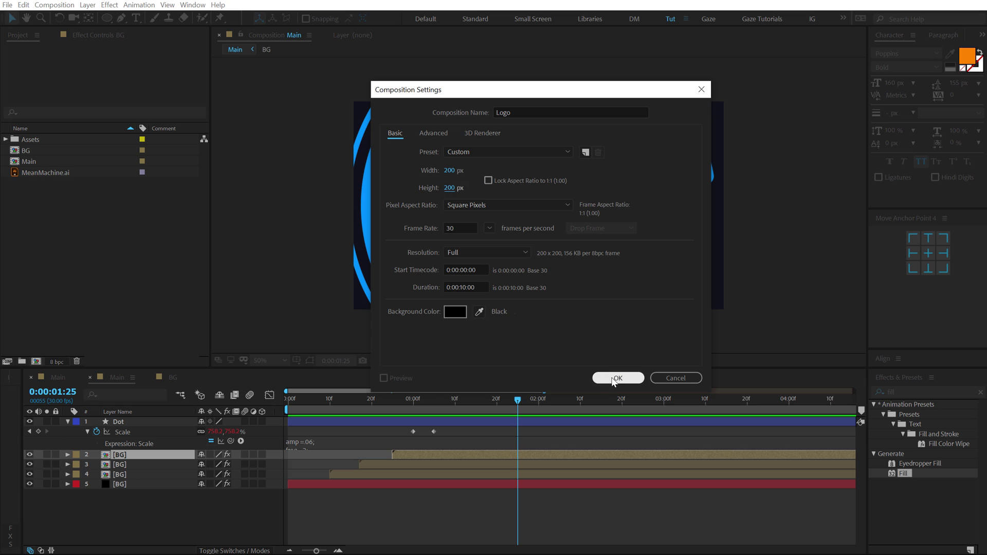
Step: Add MeanMachine.ai to the Logo composition and set its Scale to 32%
{"action": "left_click_drag", "start_coordinate": [49, 183], "coordinate": [129, 464]}
{"action": "scroll", "coordinate": [561, 239], "scroll_direction": "up", "scroll_amount": 2}
{"action": "key", "text": "s"}
{"action": "left_click_drag", "start_coordinate": [213, 431], "coordinate": [196, 432]}
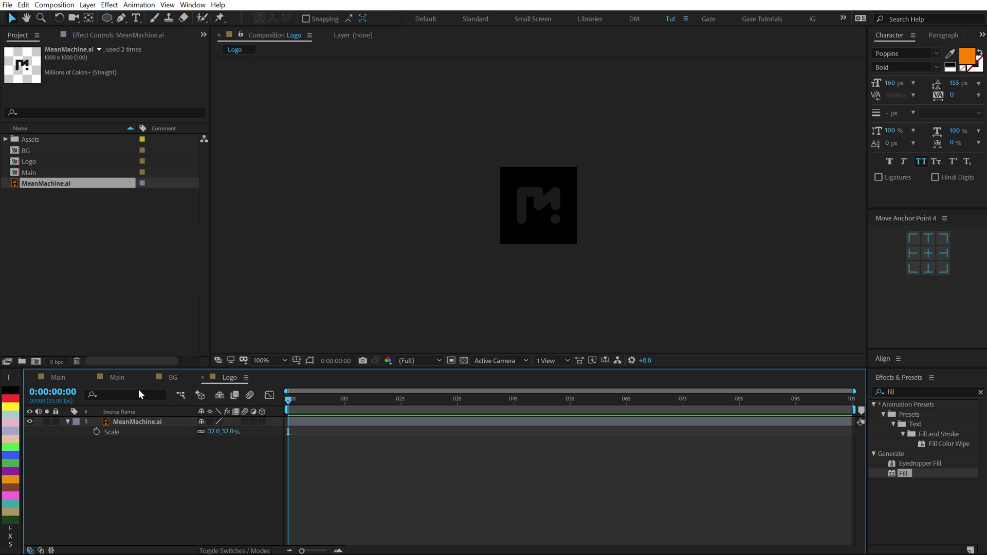
Step: Place the Logo composition as the top layer in Main, starting at 1 second
{"action": "left_click", "coordinate": [117, 377]}
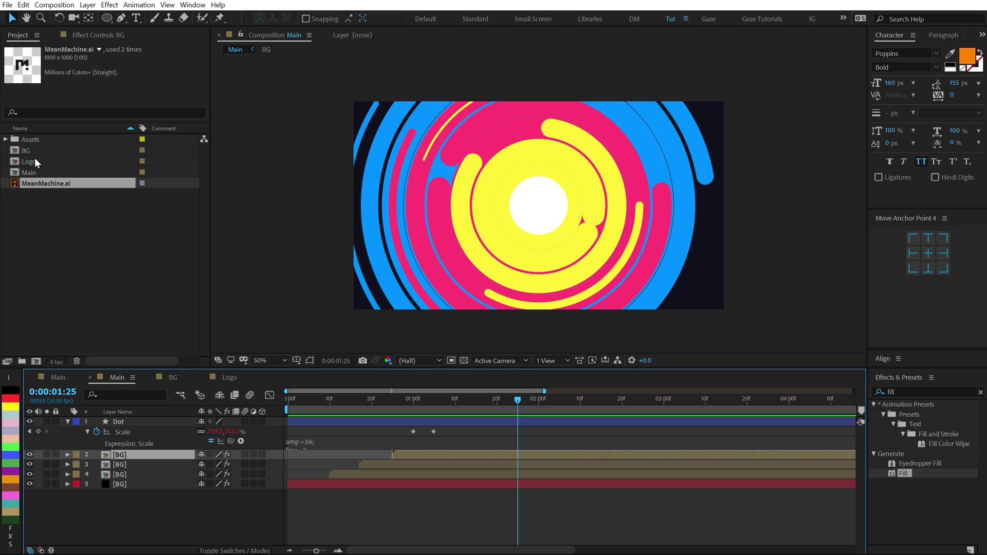
{"action": "left_click_drag", "start_coordinate": [35, 159], "coordinate": [420, 419]}
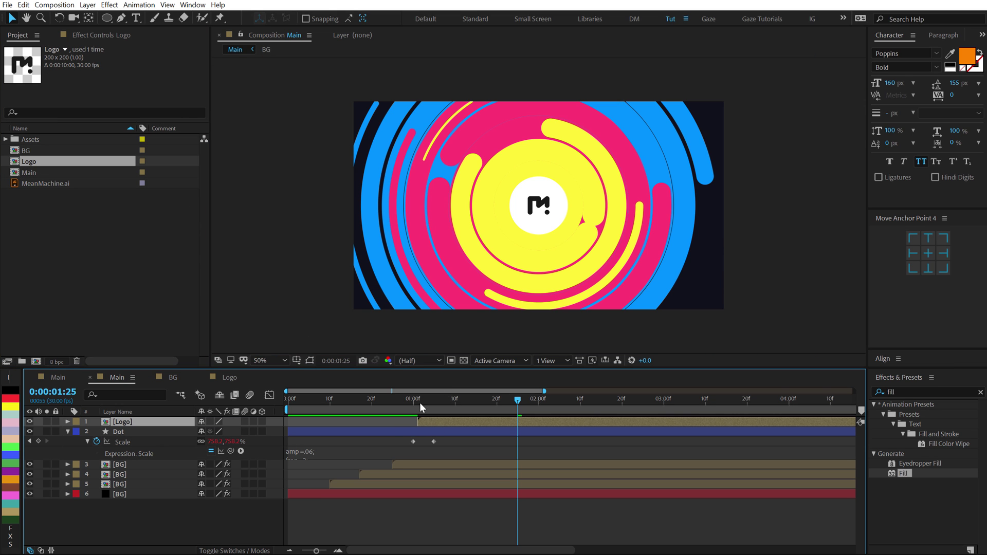
{"action": "left_click", "coordinate": [413, 399]}
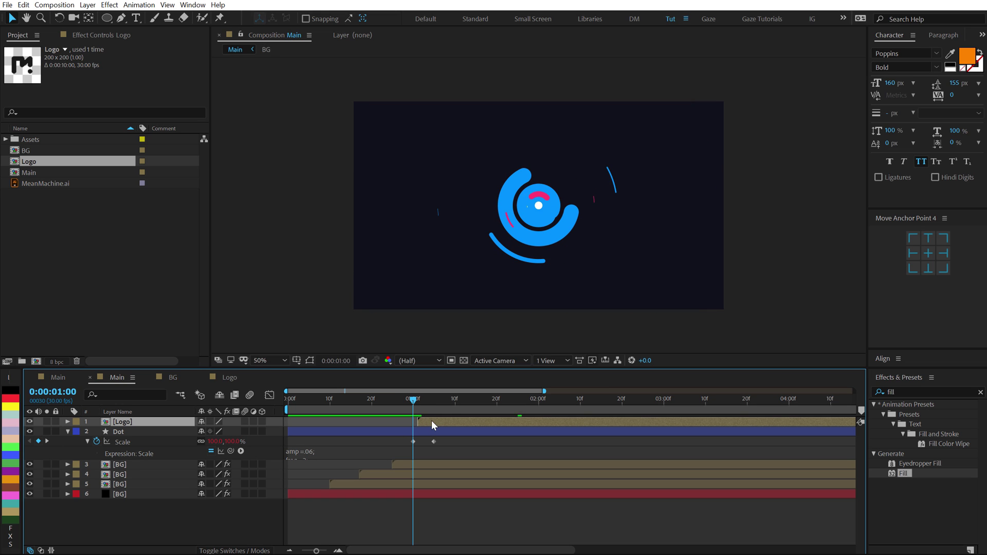
{"action": "left_click_drag", "start_coordinate": [431, 420], "coordinate": [427, 421]}
Step: Keyframe the Logo layer's Position from 960, 380 at 1 second to 960, 540 at 0:00:01:05
{"action": "key", "text": "equal"}
{"action": "left_click", "coordinate": [452, 401]}
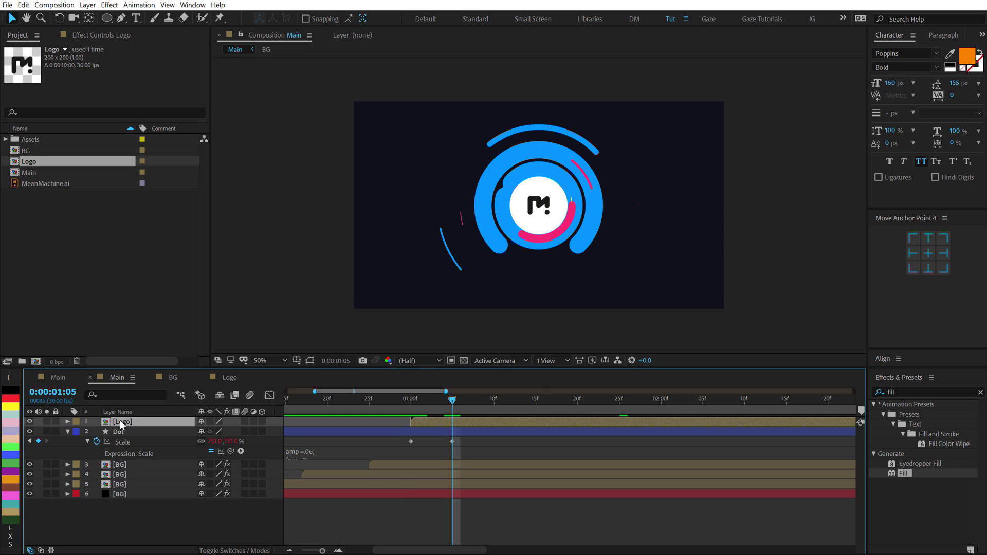
{"action": "key", "text": "p"}
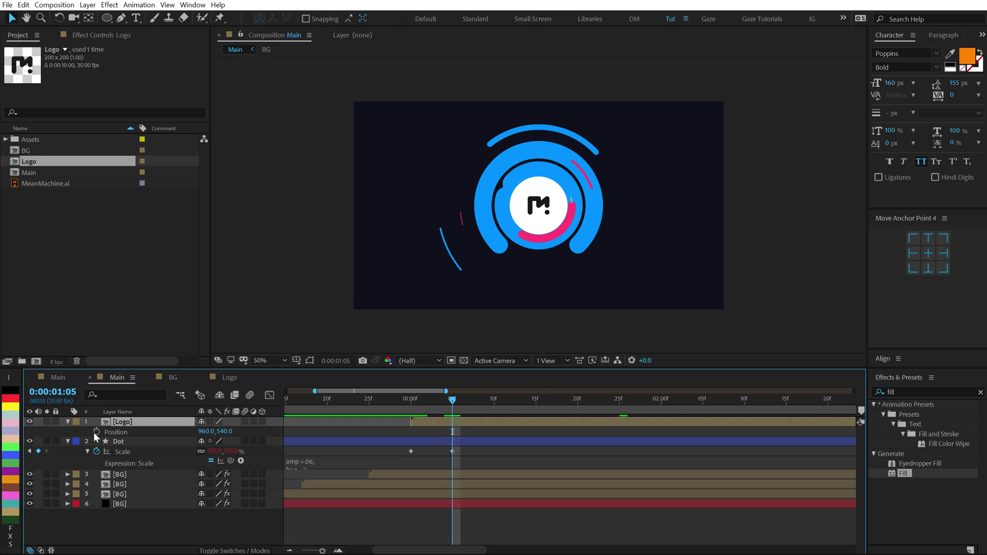
{"action": "left_click", "coordinate": [96, 432]}
{"action": "left_click_drag", "start_coordinate": [452, 400], "coordinate": [411, 405]}
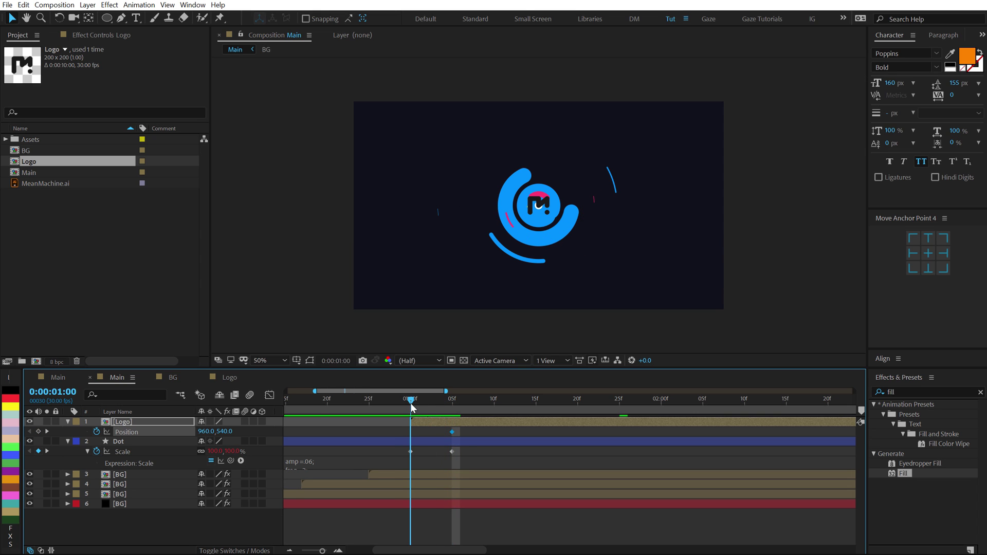
{"action": "left_click_drag", "start_coordinate": [225, 431], "coordinate": [133, 435]}
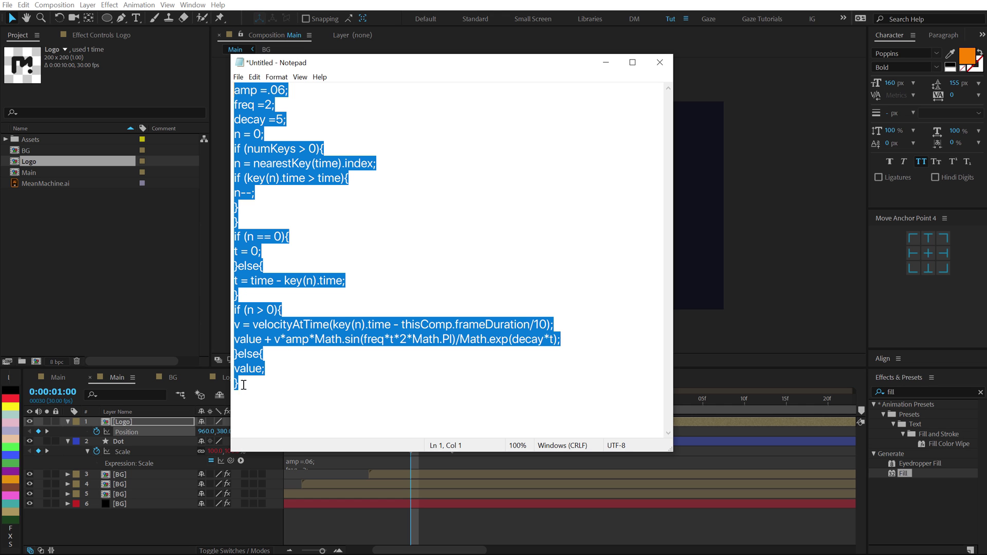
Step: Switch to Notepad and select the whole bounce expression again for the Logo layer
{"action": "key", "text": "ctrl+End"}
{"action": "key", "text": "shift+Up"}
{"action": "key", "text": "shift+Up"}
{"action": "key", "text": "shift+Up"}
{"action": "key", "text": "shift+Home"}
{"action": "key", "text": "ctrl+shift+Home"}
Step: Apply the bounce expression to the Logo layer's Position in After Effects and preview the logo dropping into the Dot
{"action": "left_click", "coordinate": [231, 535]}
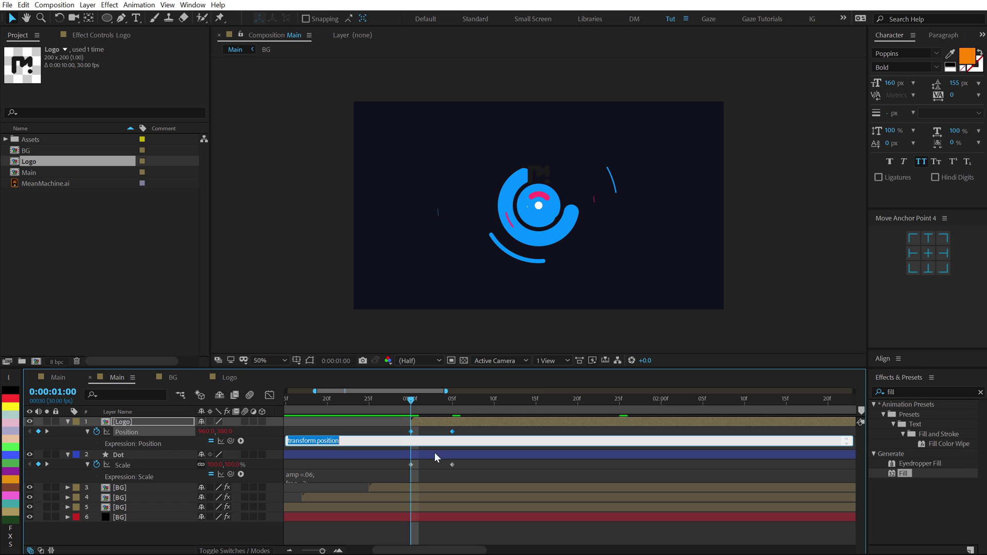
{"action": "key", "text": "ctrl+v"}
{"action": "left_click", "coordinate": [387, 424]}
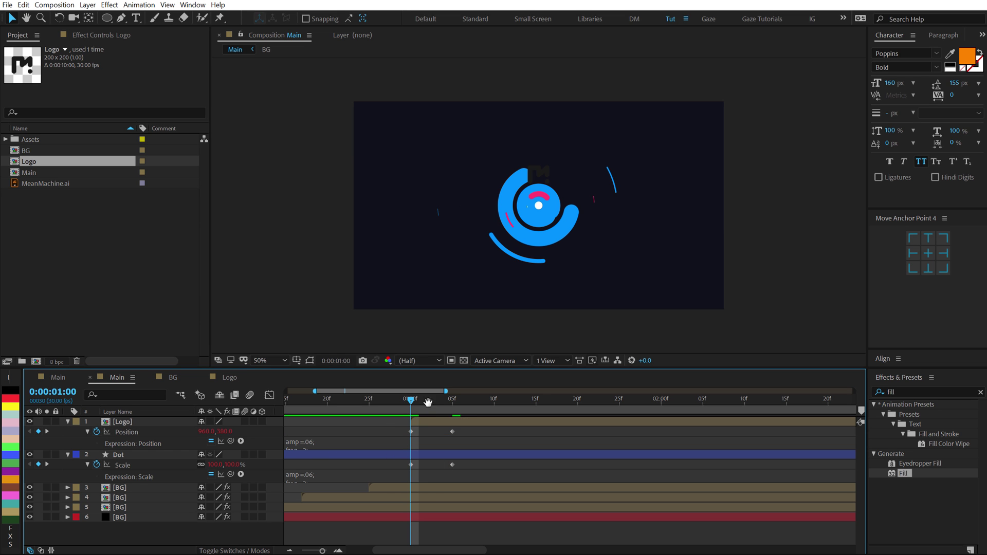
{"action": "key", "text": "space"}
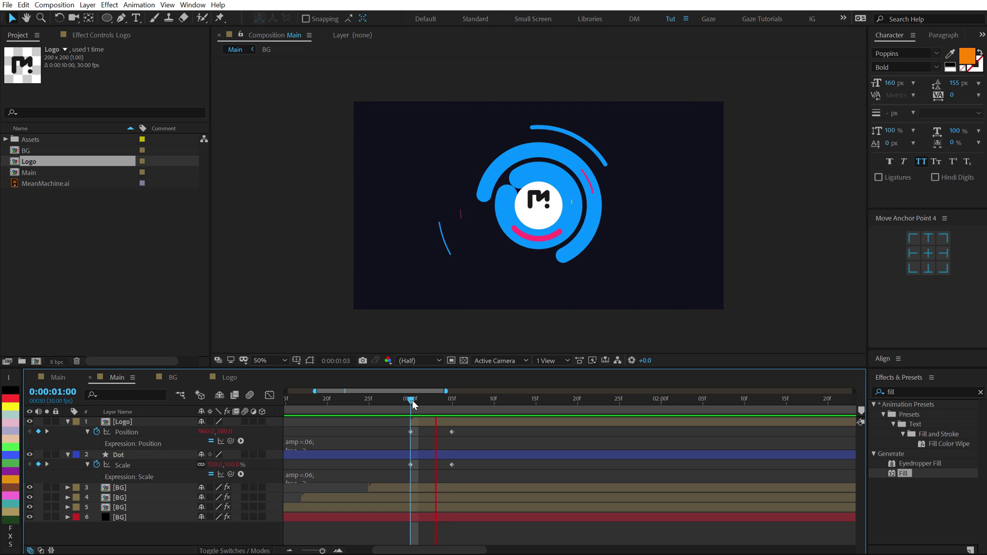
Step: Examine how the Logo overlaps the Dot at 0:00:01:01 and duplicate the Dot layer directly beneath the Logo layer
{"action": "mouse_move", "coordinate": [412, 400]}
{"action": "left_mouse_down"}
{"action": "mouse_move", "coordinate": [517, 396]}
{"action": "mouse_move", "coordinate": [418, 399]}
{"action": "left_mouse_up"}
{"action": "key", "text": "period"}
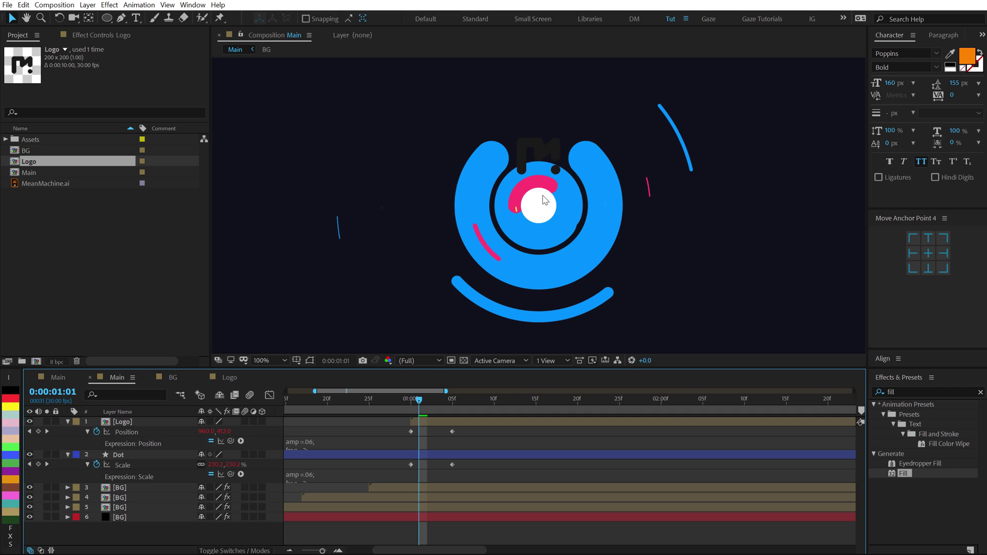
{"action": "key", "text": "comma"}
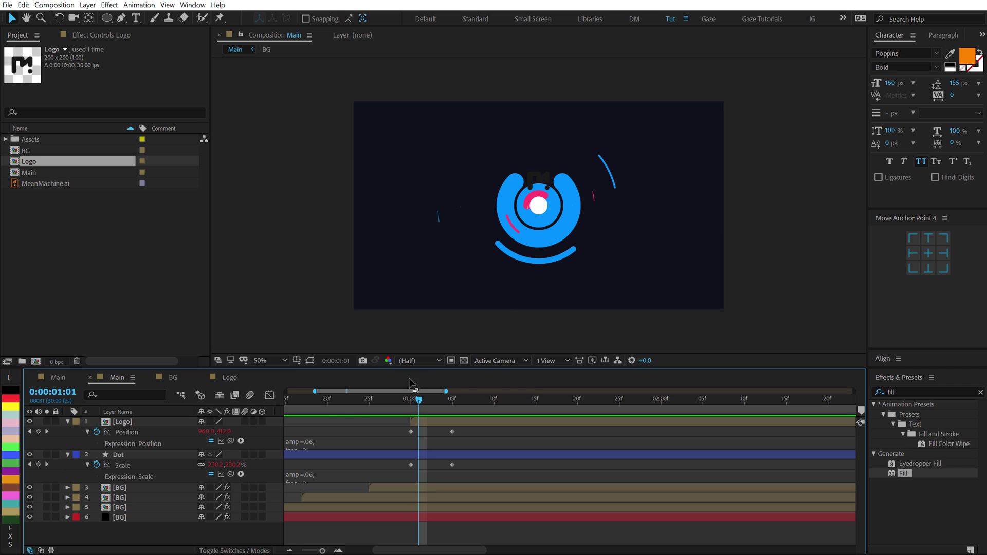
{"action": "left_click", "coordinate": [119, 456]}
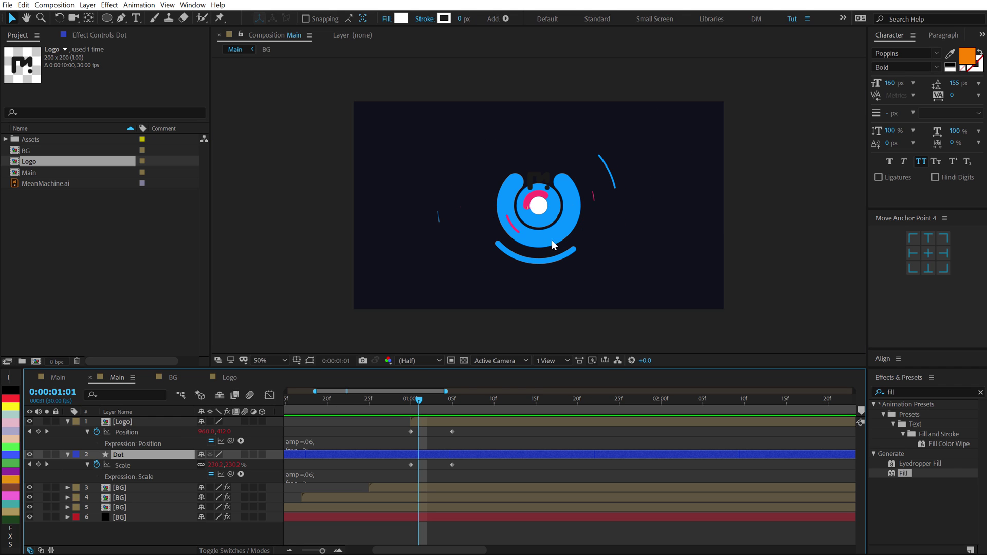
{"action": "key", "text": "ctrl+d"}
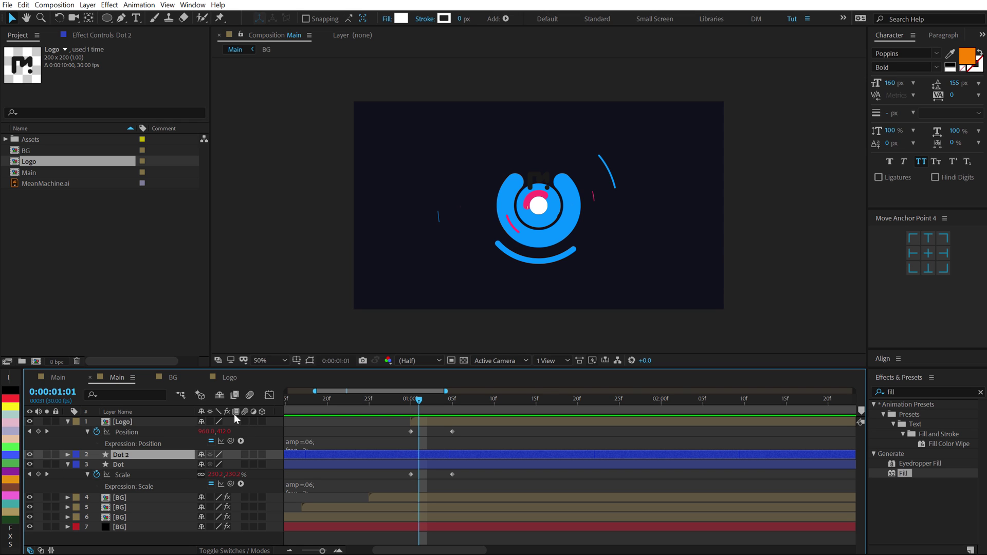
Step: Rename the duplicated Dot layer as M and move it directly above the Logo layer
{"action": "key", "text": "Return"}
{"action": "type", "text": "M"}
{"action": "key", "text": "Return"}
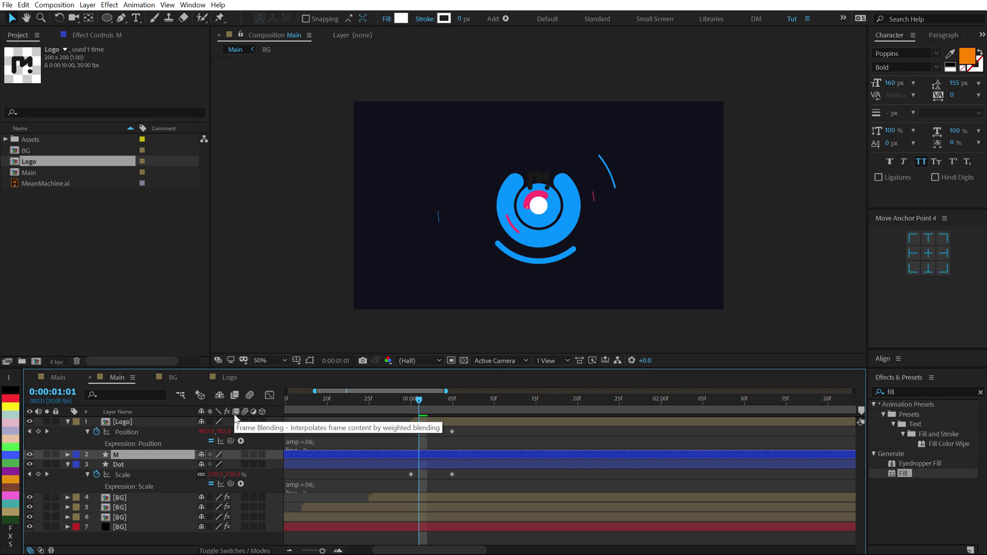
{"action": "left_click", "coordinate": [444, 399]}
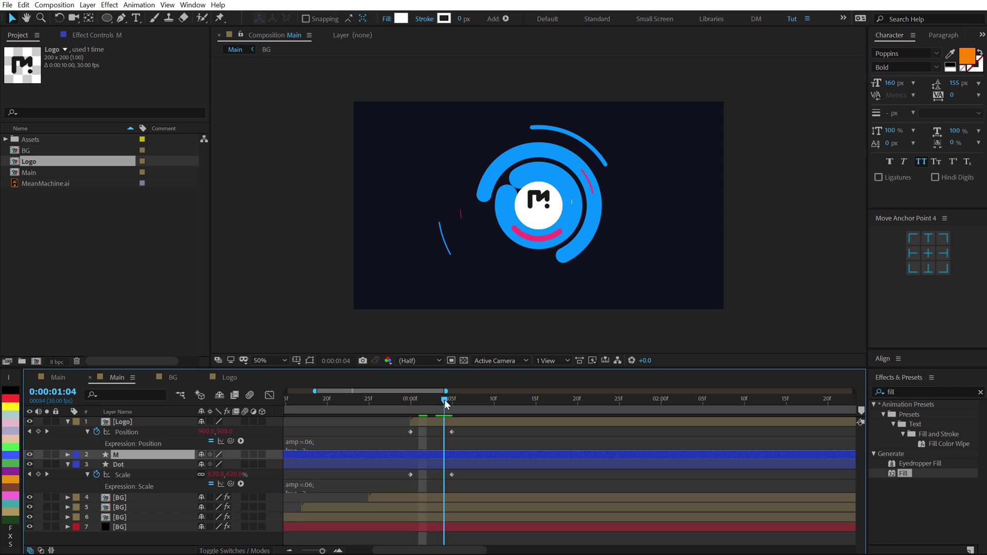
{"action": "mouse_move", "coordinate": [126, 432]}
{"action": "left_mouse_down"}
{"action": "mouse_move", "coordinate": [129, 420]}
{"action": "mouse_move", "coordinate": [128, 443]}
{"action": "left_mouse_up"}
{"action": "left_click", "coordinate": [126, 433]}
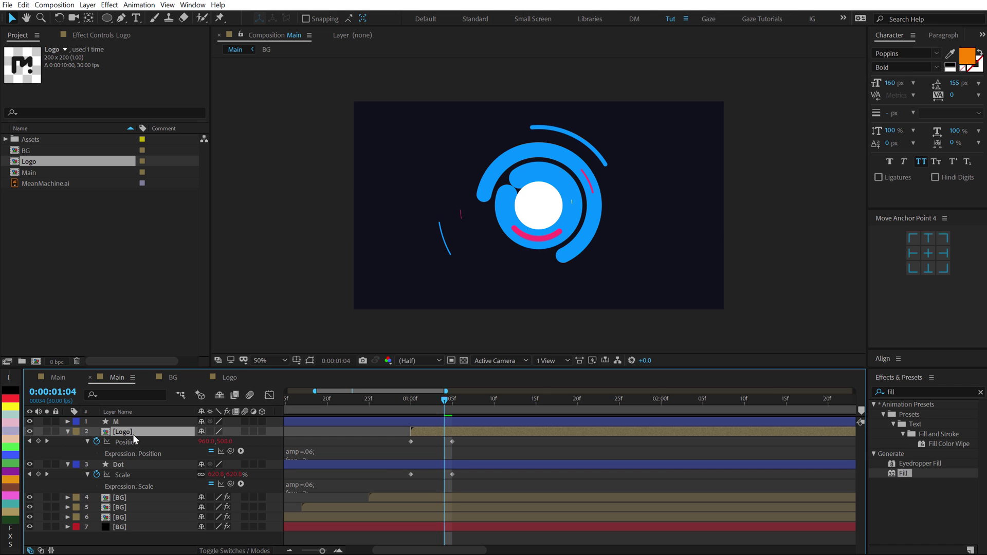
Step: Set the Logo layer's track matte to Alpha Matte using the M layer
{"action": "key", "text": "F4"}
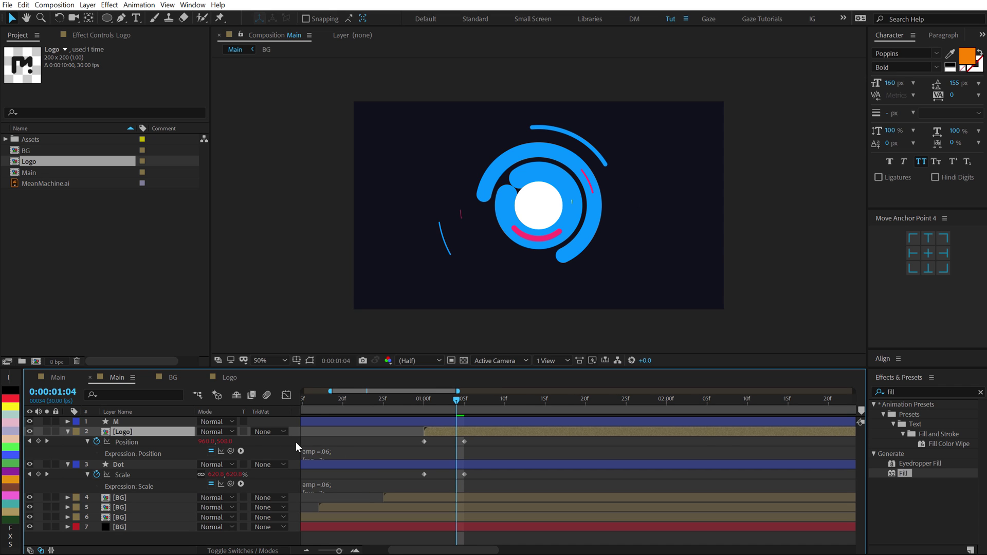
{"action": "left_click", "coordinate": [270, 433]}
{"action": "left_click", "coordinate": [273, 457]}
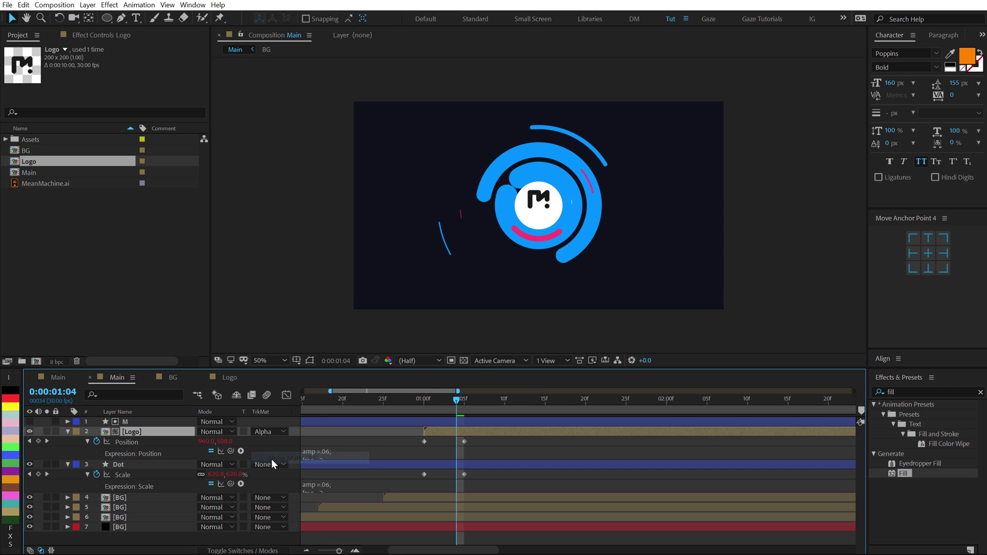
Step: End the work area at 0:00:01:20 and preview the matted logo dropping into the Dot
{"action": "left_click_drag", "start_coordinate": [447, 399], "coordinate": [402, 385]}
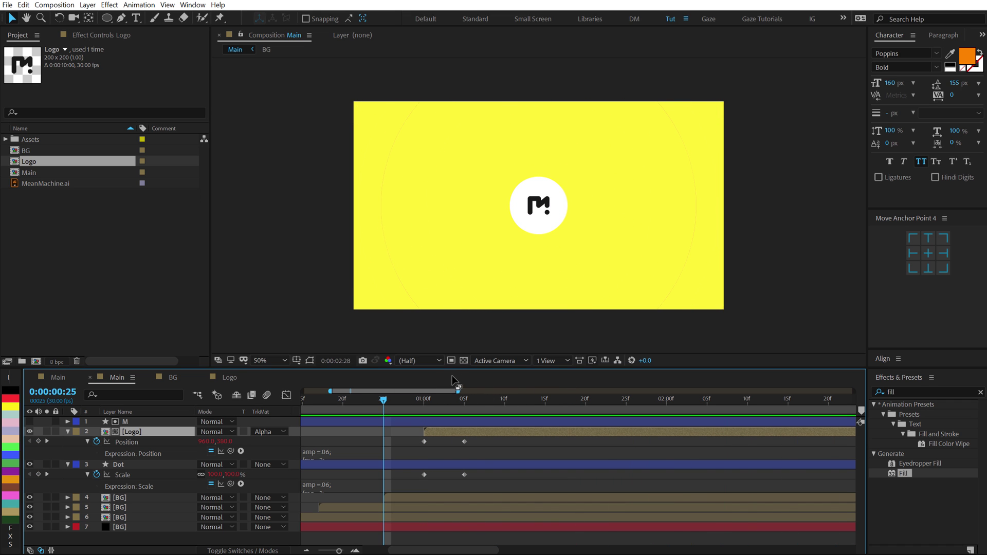
{"action": "left_click_drag", "start_coordinate": [470, 399], "coordinate": [585, 400]}
{"action": "key", "text": "space"}
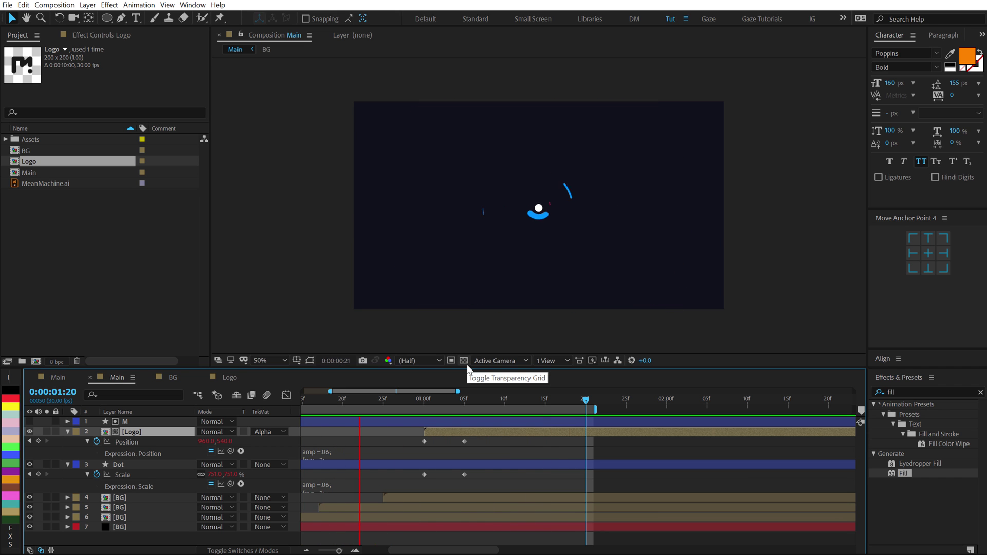
{"action": "left_click", "coordinate": [539, 399]}
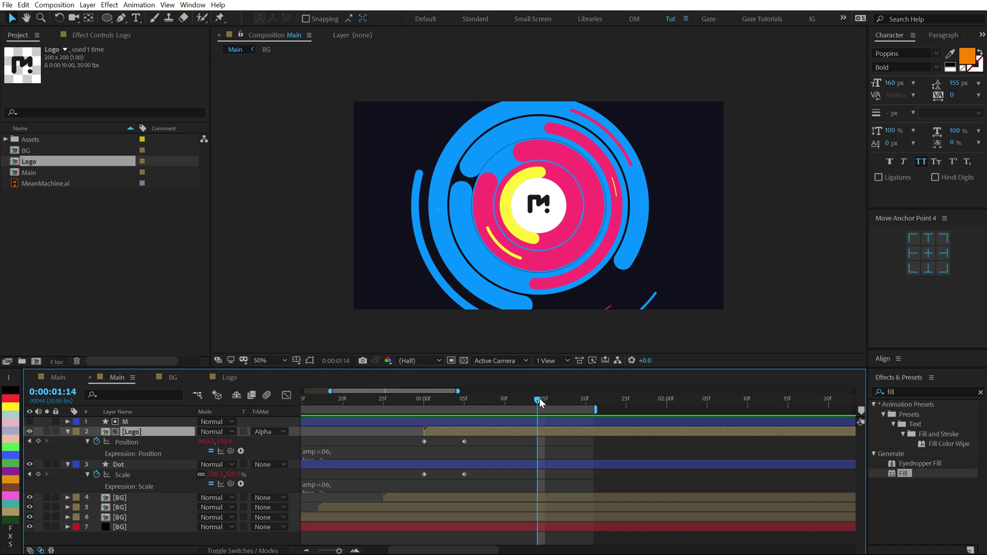
Step: Collapse the properties of all layers in the Main composition and deselect them
{"action": "key", "text": "ctrl+a"}
{"action": "key", "text": "u"}
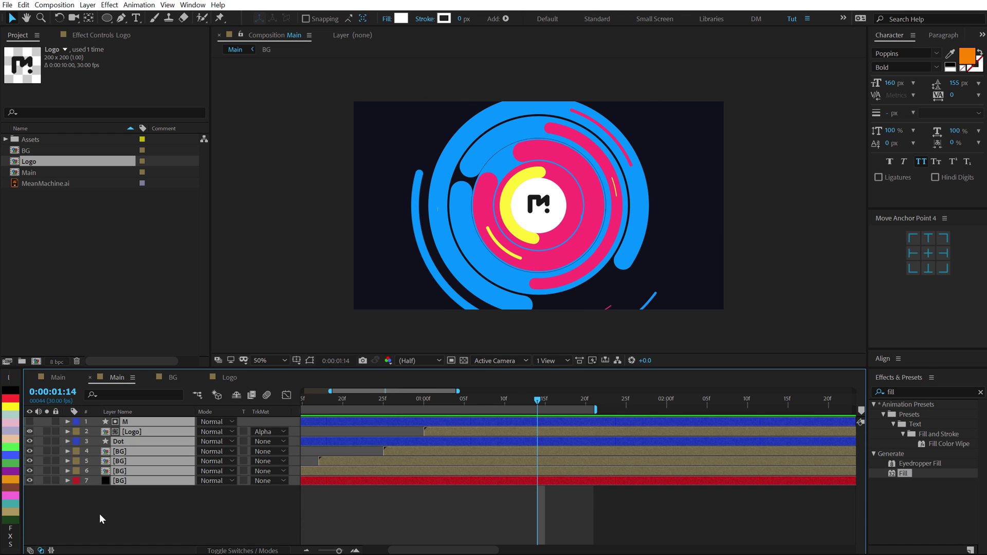
{"action": "left_click", "coordinate": [100, 514]}
{"action": "key", "text": "minus"}
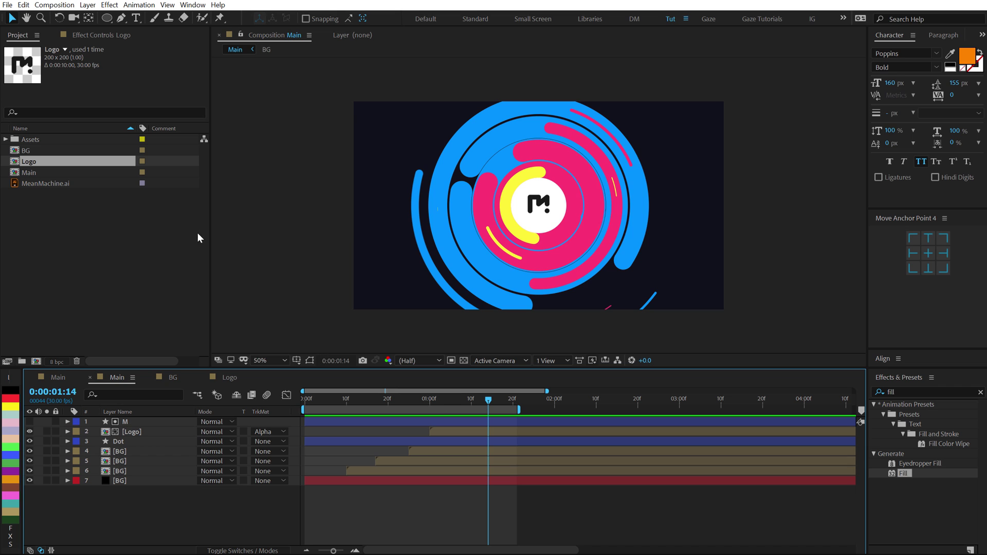
Step: Open the Burst composition from the Assets folder and examine how its three Lines layers animate
{"action": "left_click", "coordinate": [5, 139]}
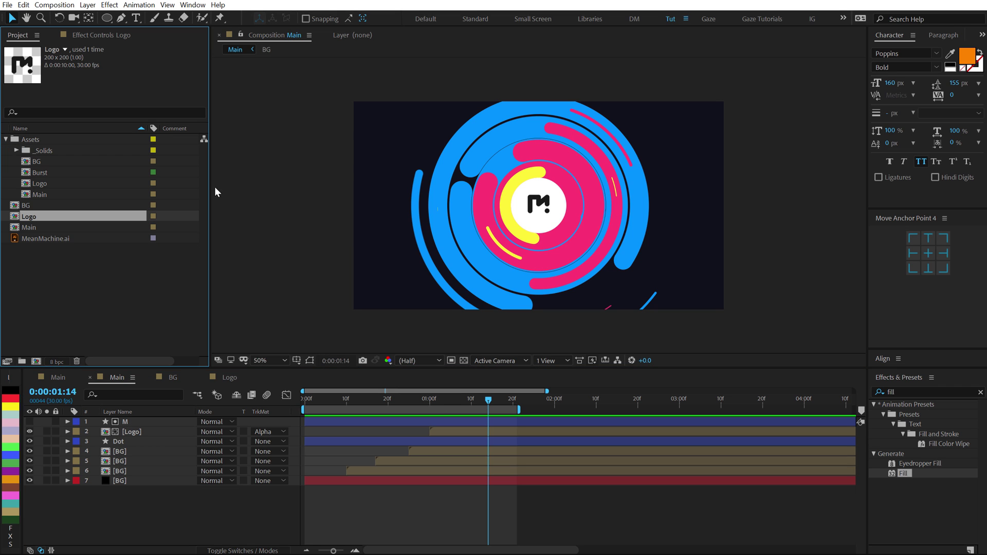
{"action": "double_click", "coordinate": [41, 172]}
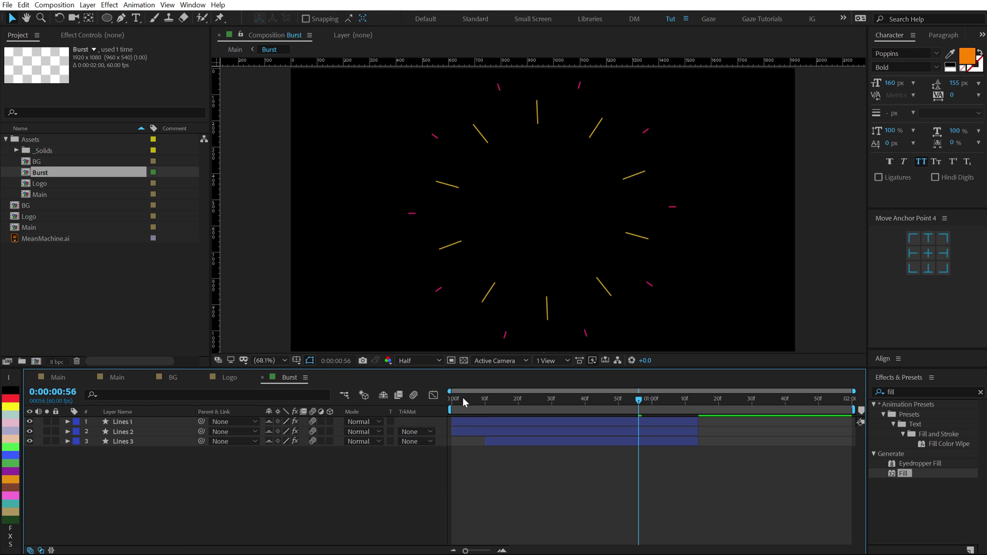
{"action": "left_click_drag", "start_coordinate": [463, 399], "coordinate": [610, 402]}
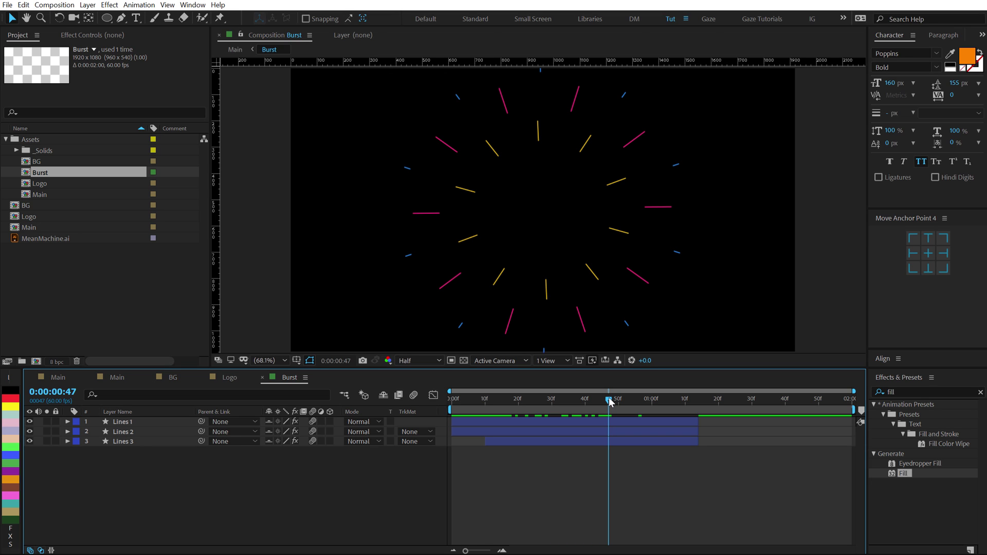
Step: Add Burst as the top layer in Main, starting at about 0:00:00:12, and preview with the work area ending at 0:00:02:23
{"action": "left_click", "coordinate": [62, 378]}
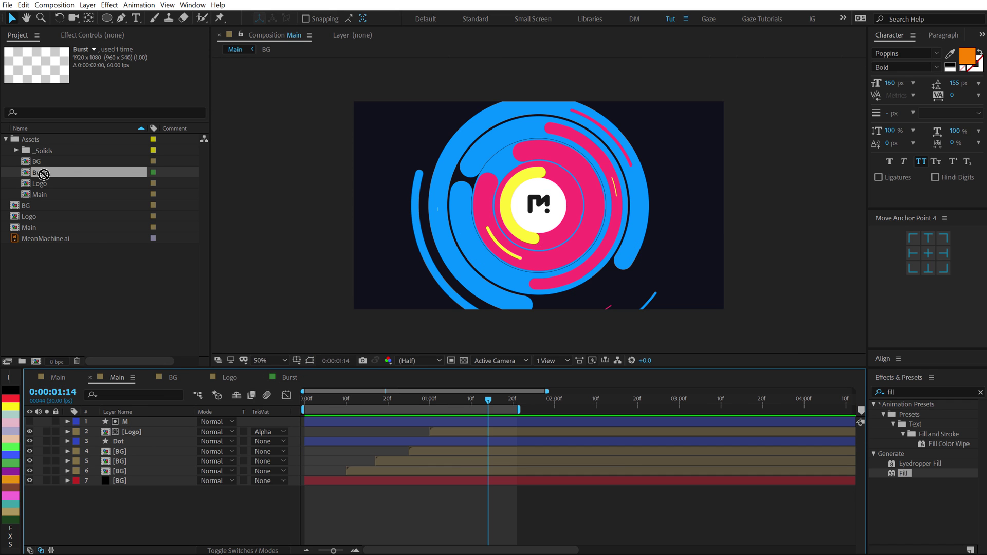
{"action": "left_click_drag", "start_coordinate": [43, 174], "coordinate": [652, 391]}
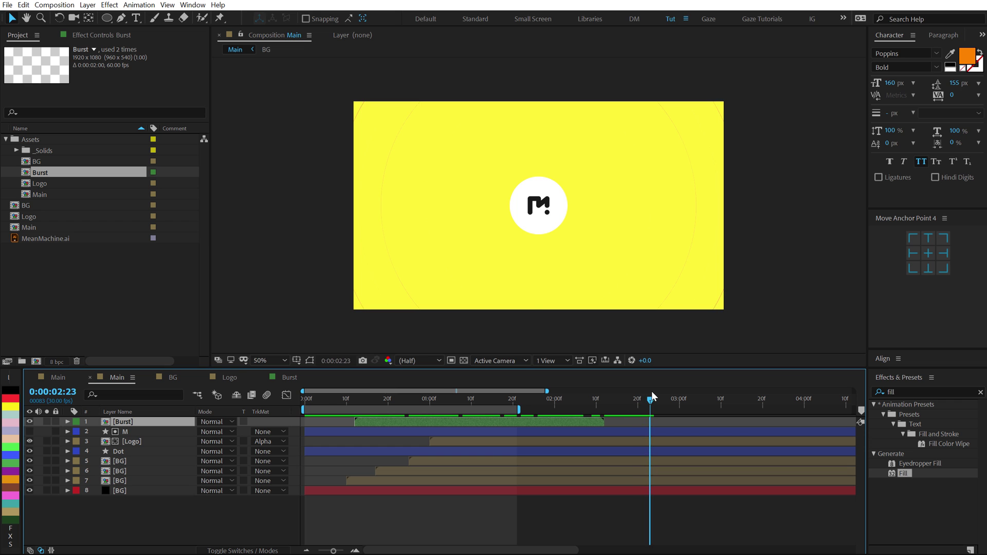
{"action": "key", "text": "n"}
{"action": "key", "text": "space"}
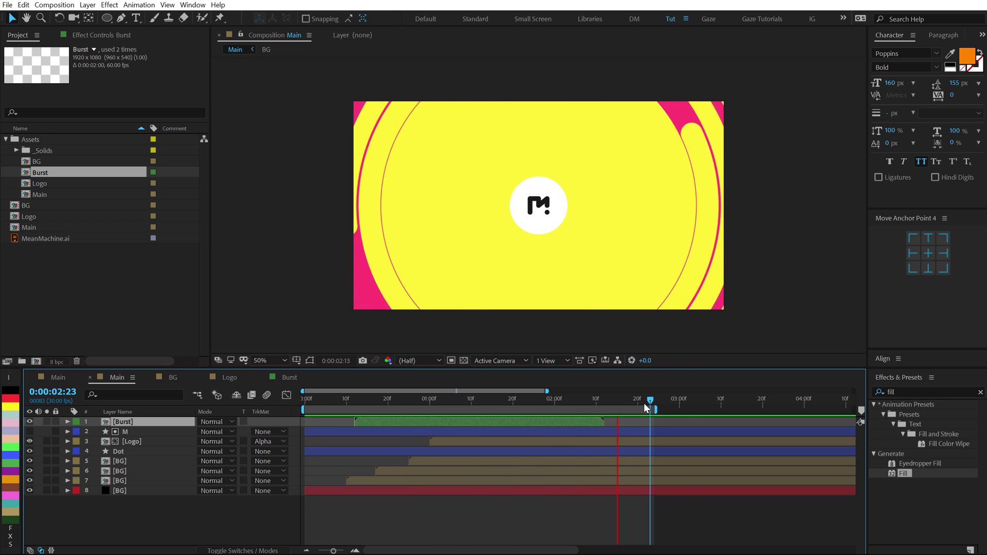